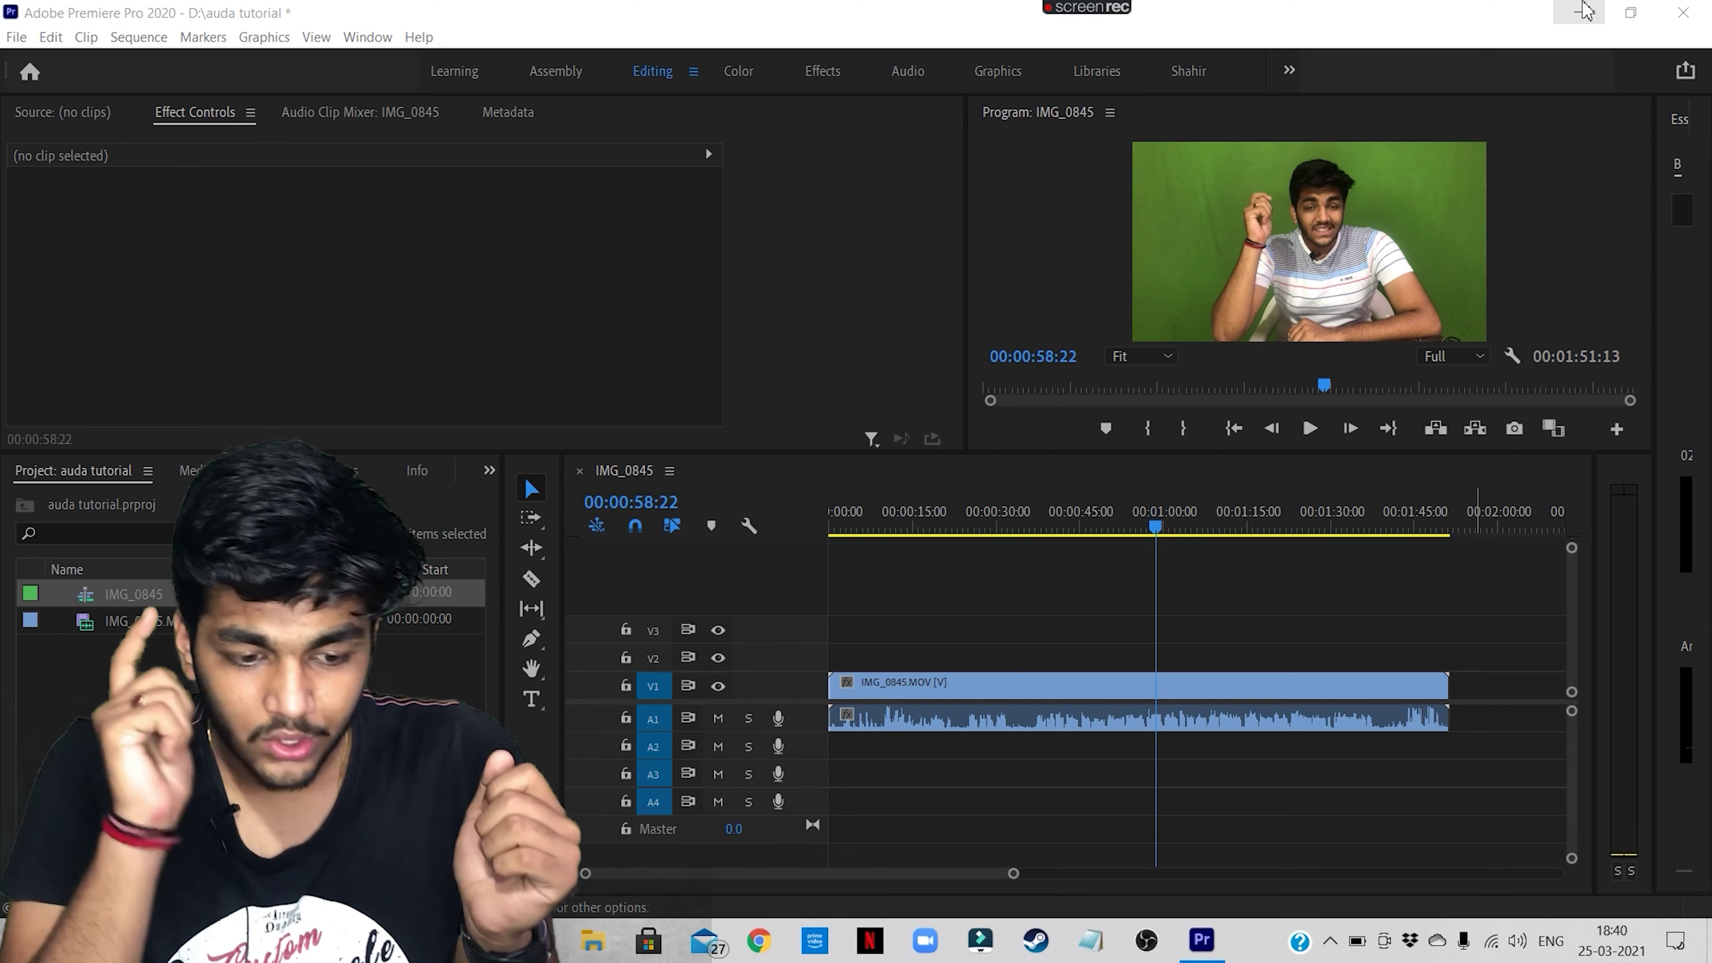
# - Unlink the IMG_0845.MOV clip's audio from its video and extract that audio with Render and Replace
pyautogui.rightClick(974, 684)
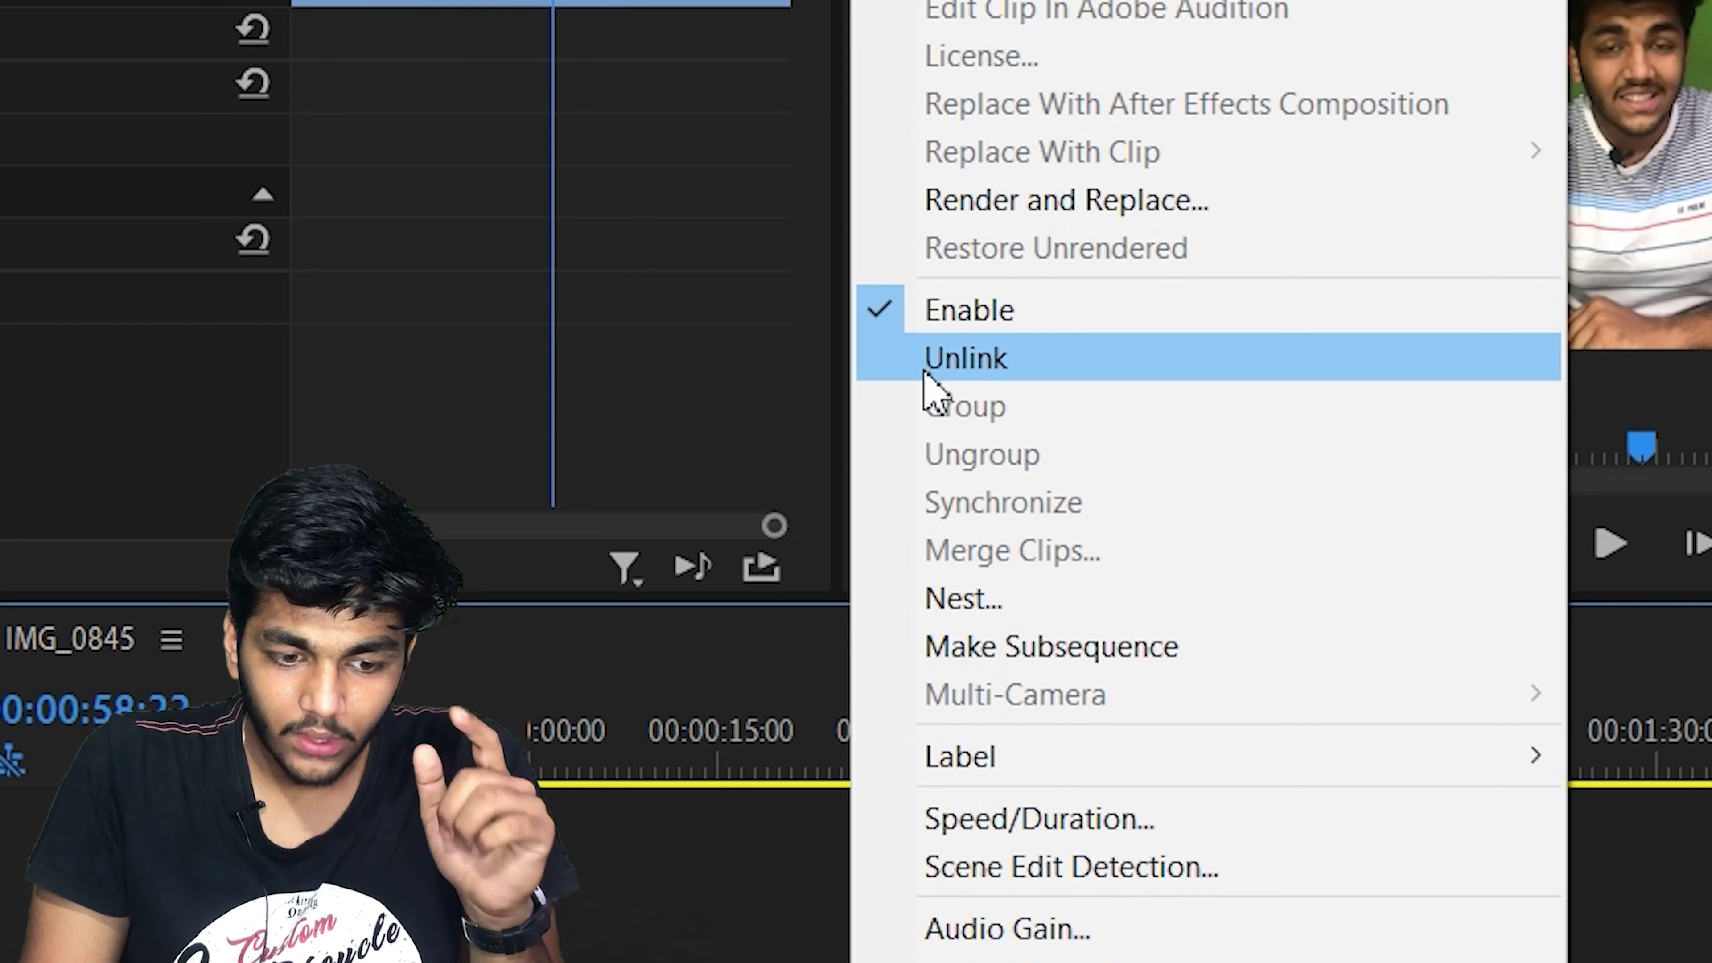
pyautogui.click(1001, 354)
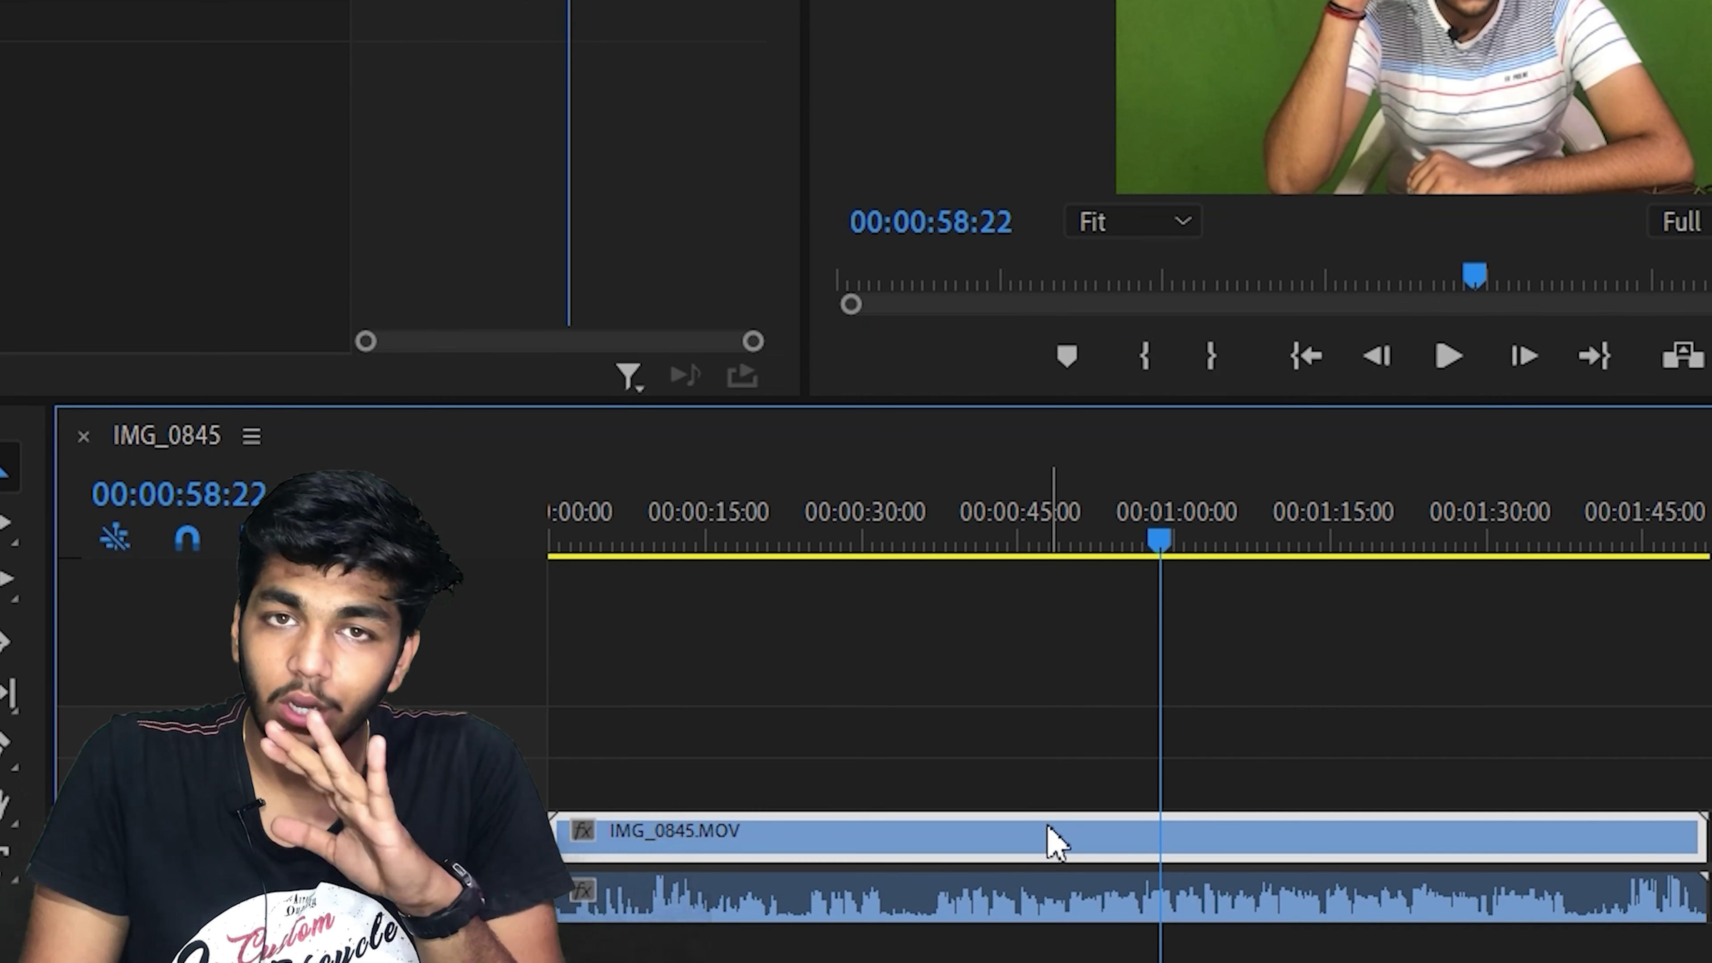
pyautogui.moveTo(775, 928)
pyautogui.mouseDown()
pyautogui.moveTo(812, 914)
pyautogui.moveTo(785, 917)
pyautogui.moveTo(792, 904)
pyautogui.mouseUp()
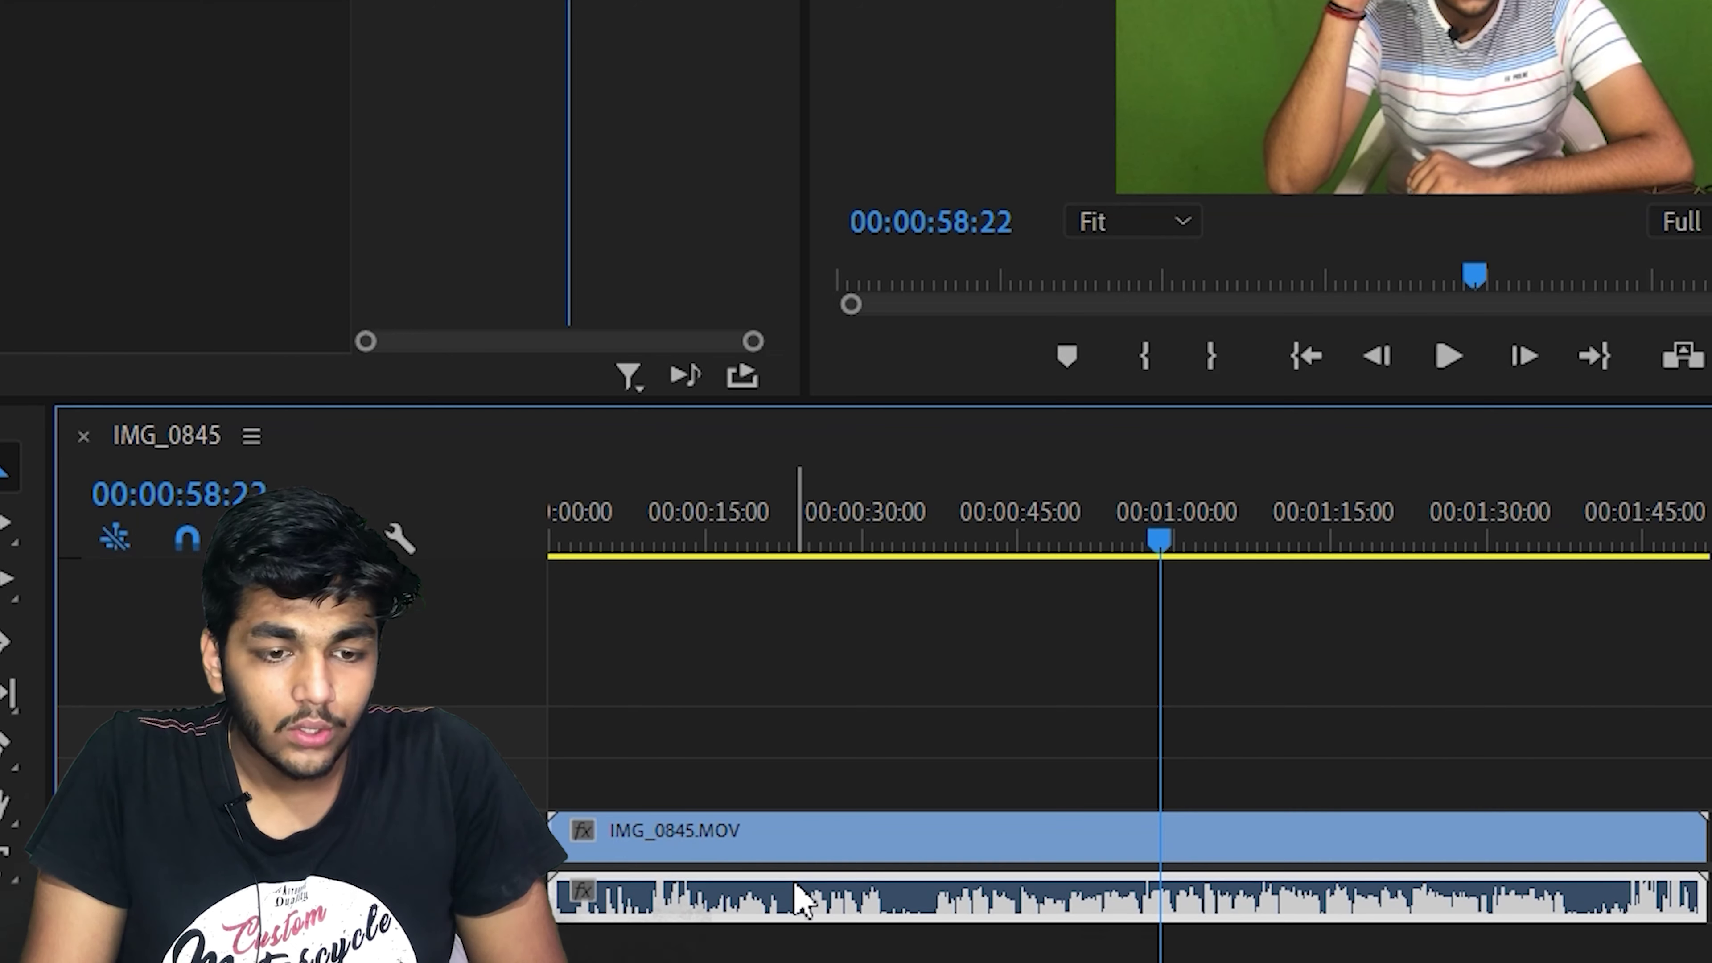
pyautogui.rightClick(795, 896)
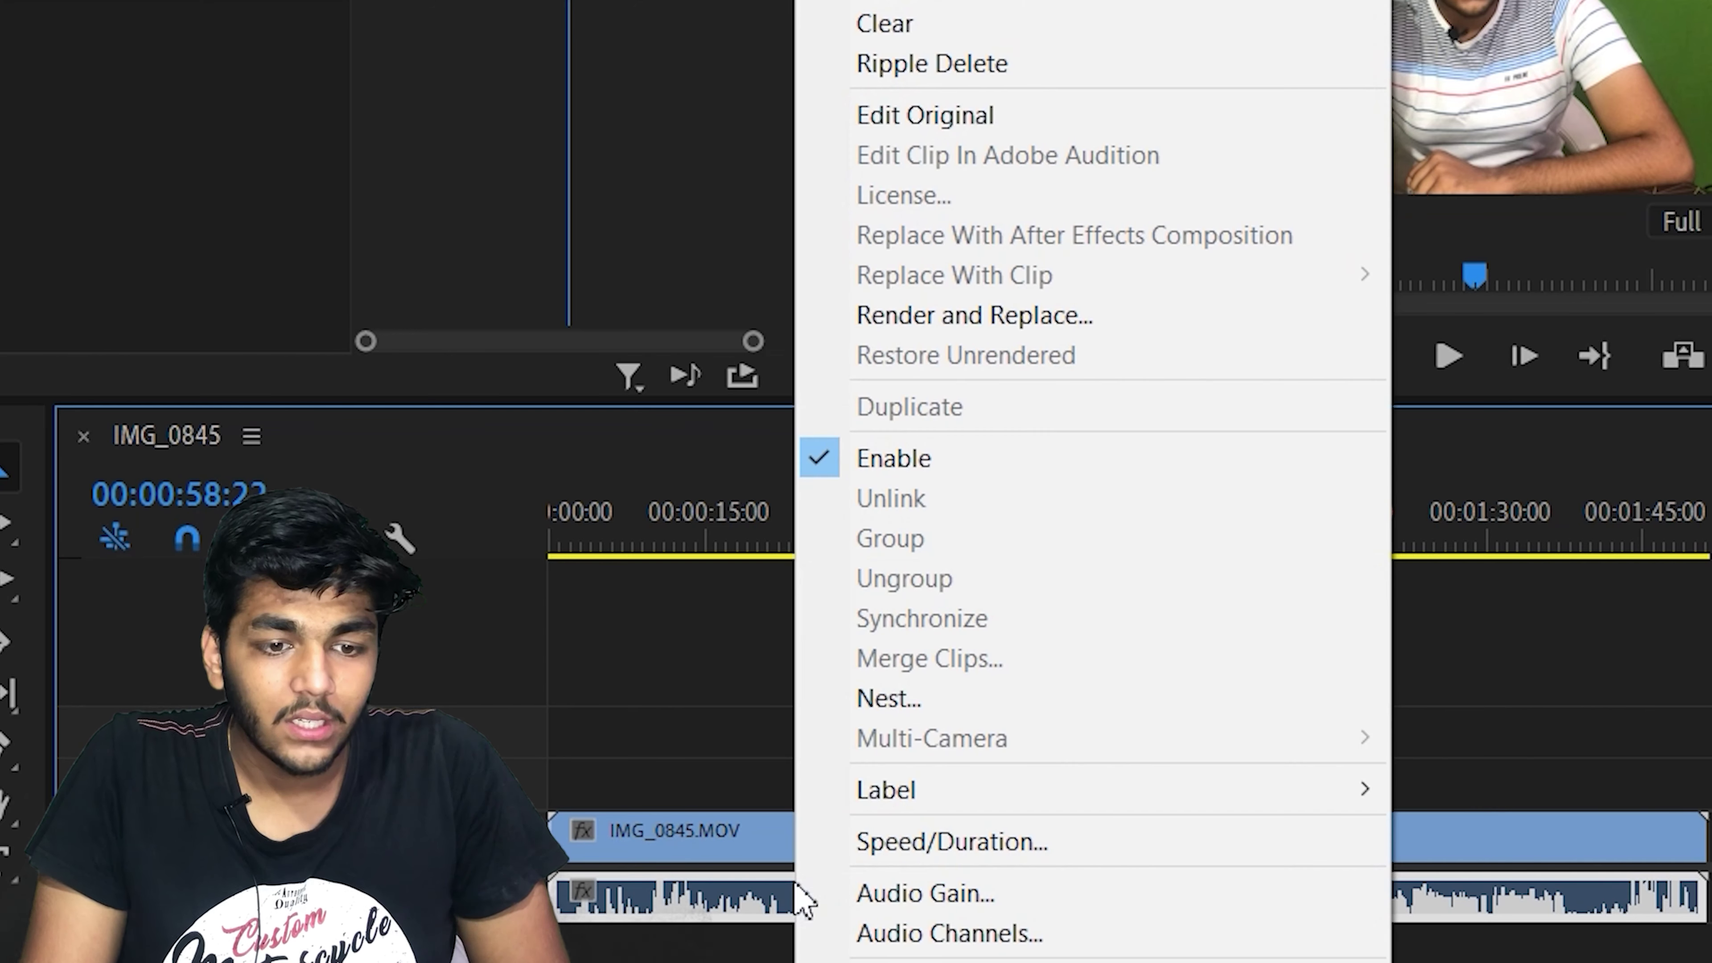
pyautogui.click(1003, 313)
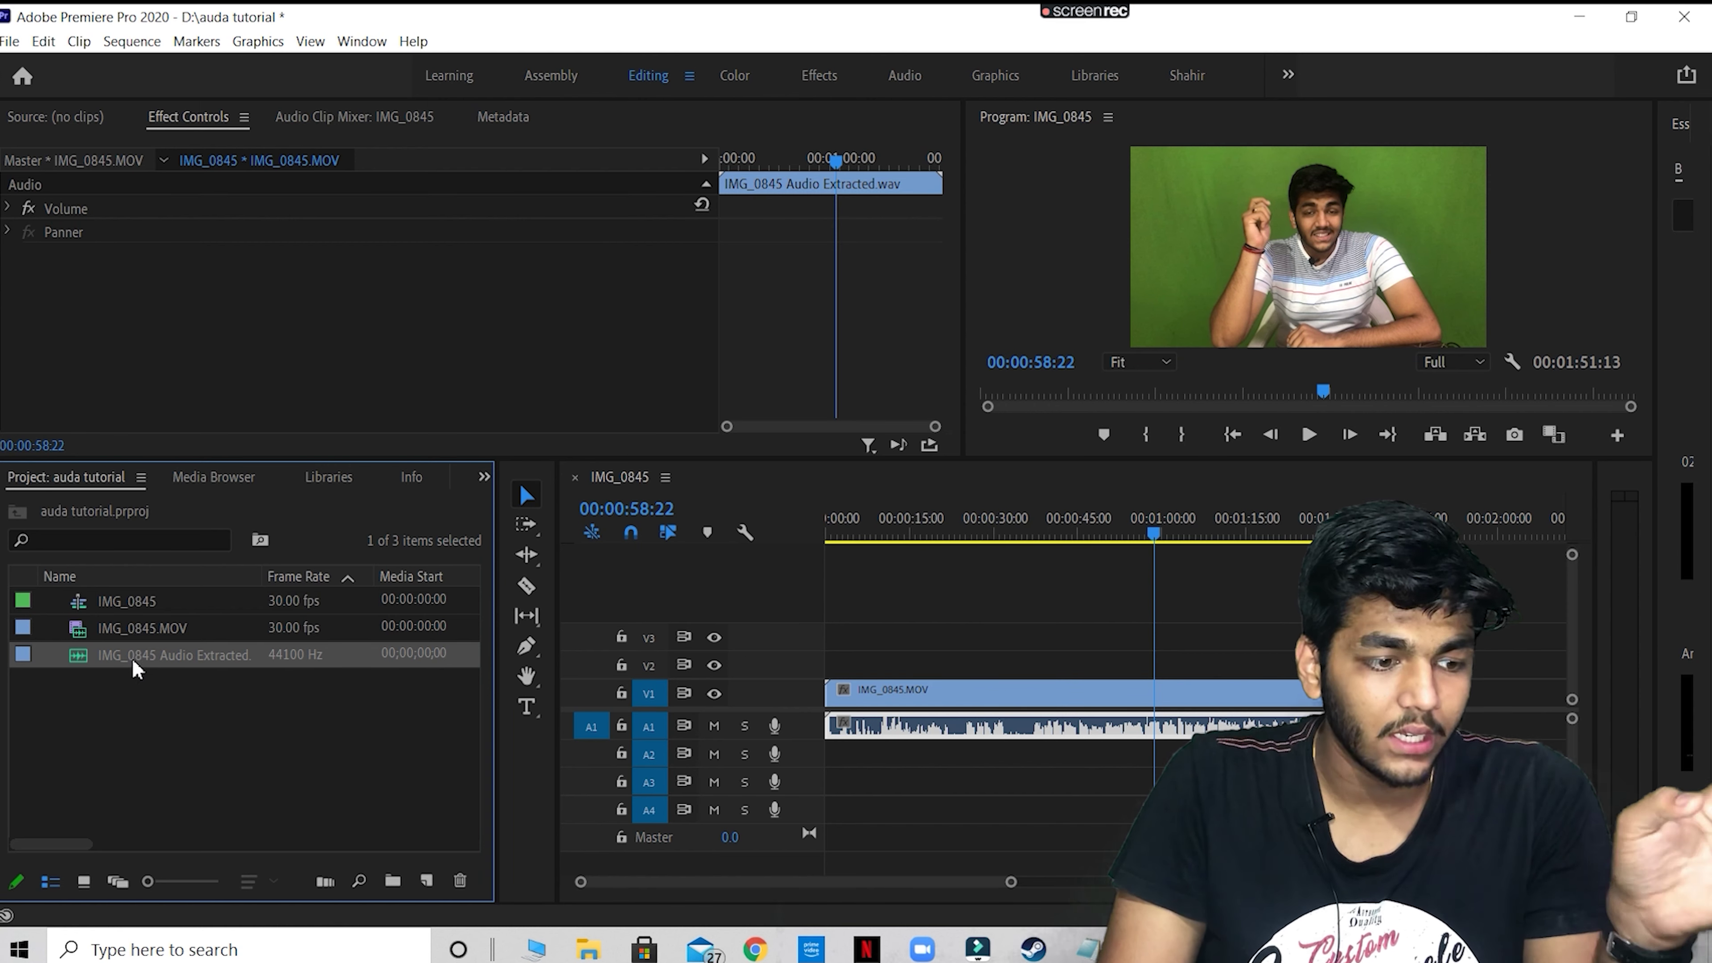
# - Reveal the IMG_0845 Audio Extracted file in Explorer from the project, and minimize the open windows to the desktop
pyautogui.rightClick(93, 657)
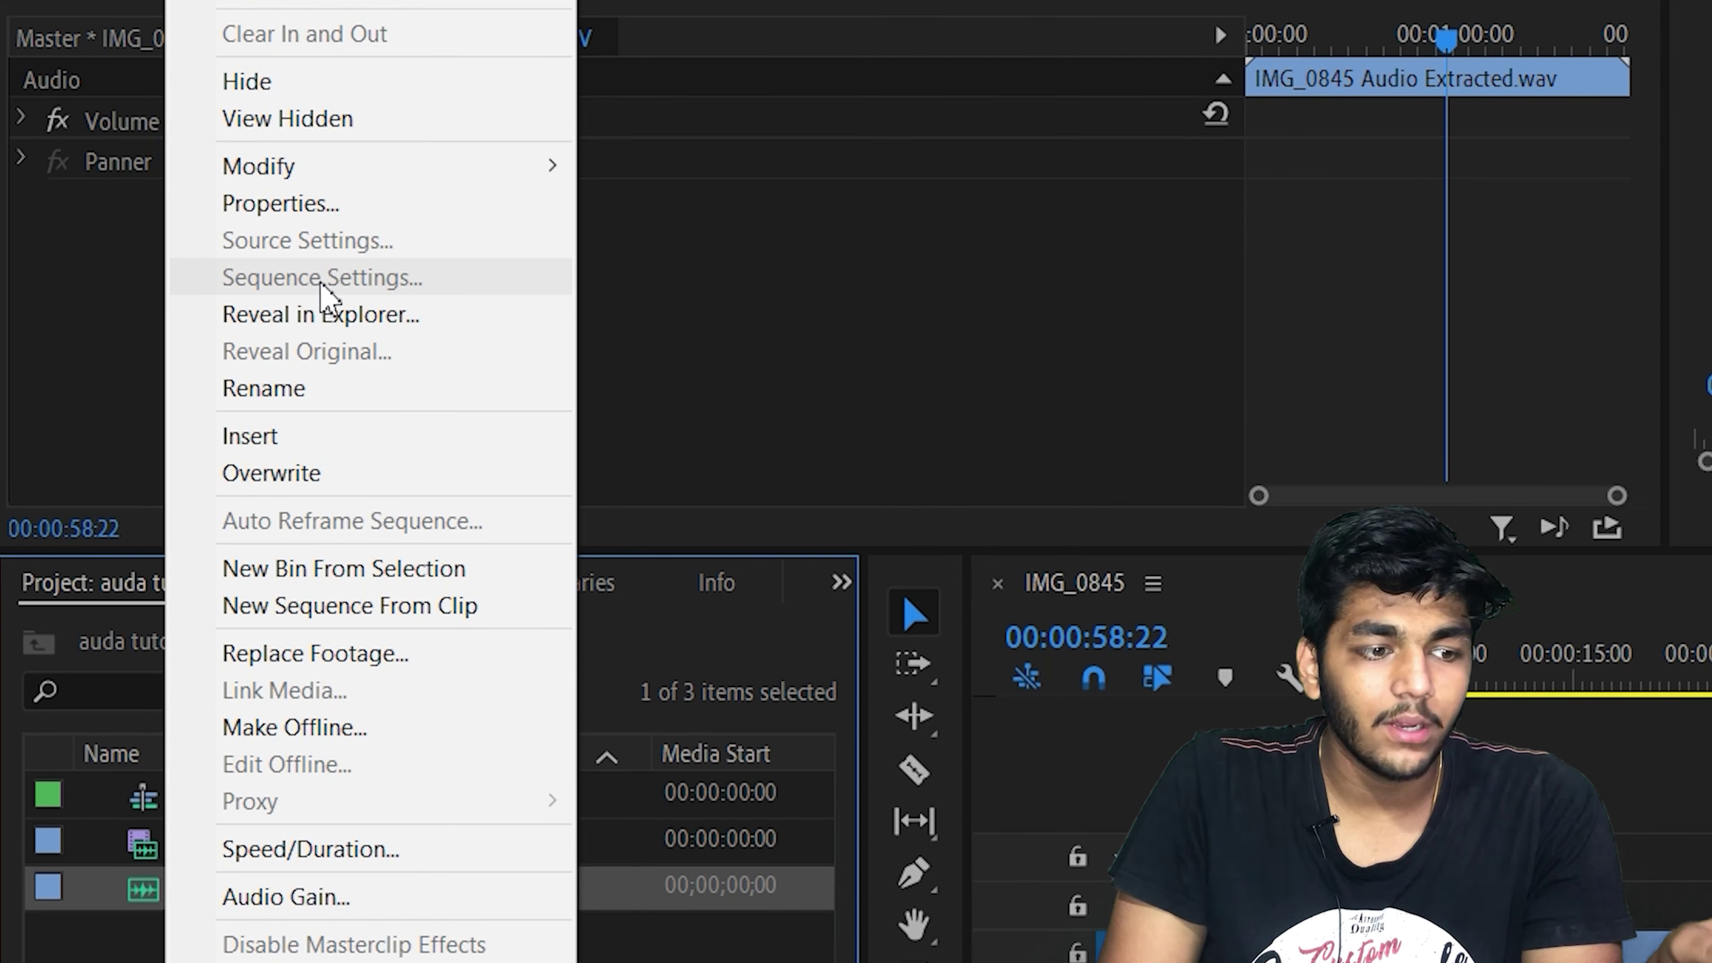
pyautogui.click(351, 317)
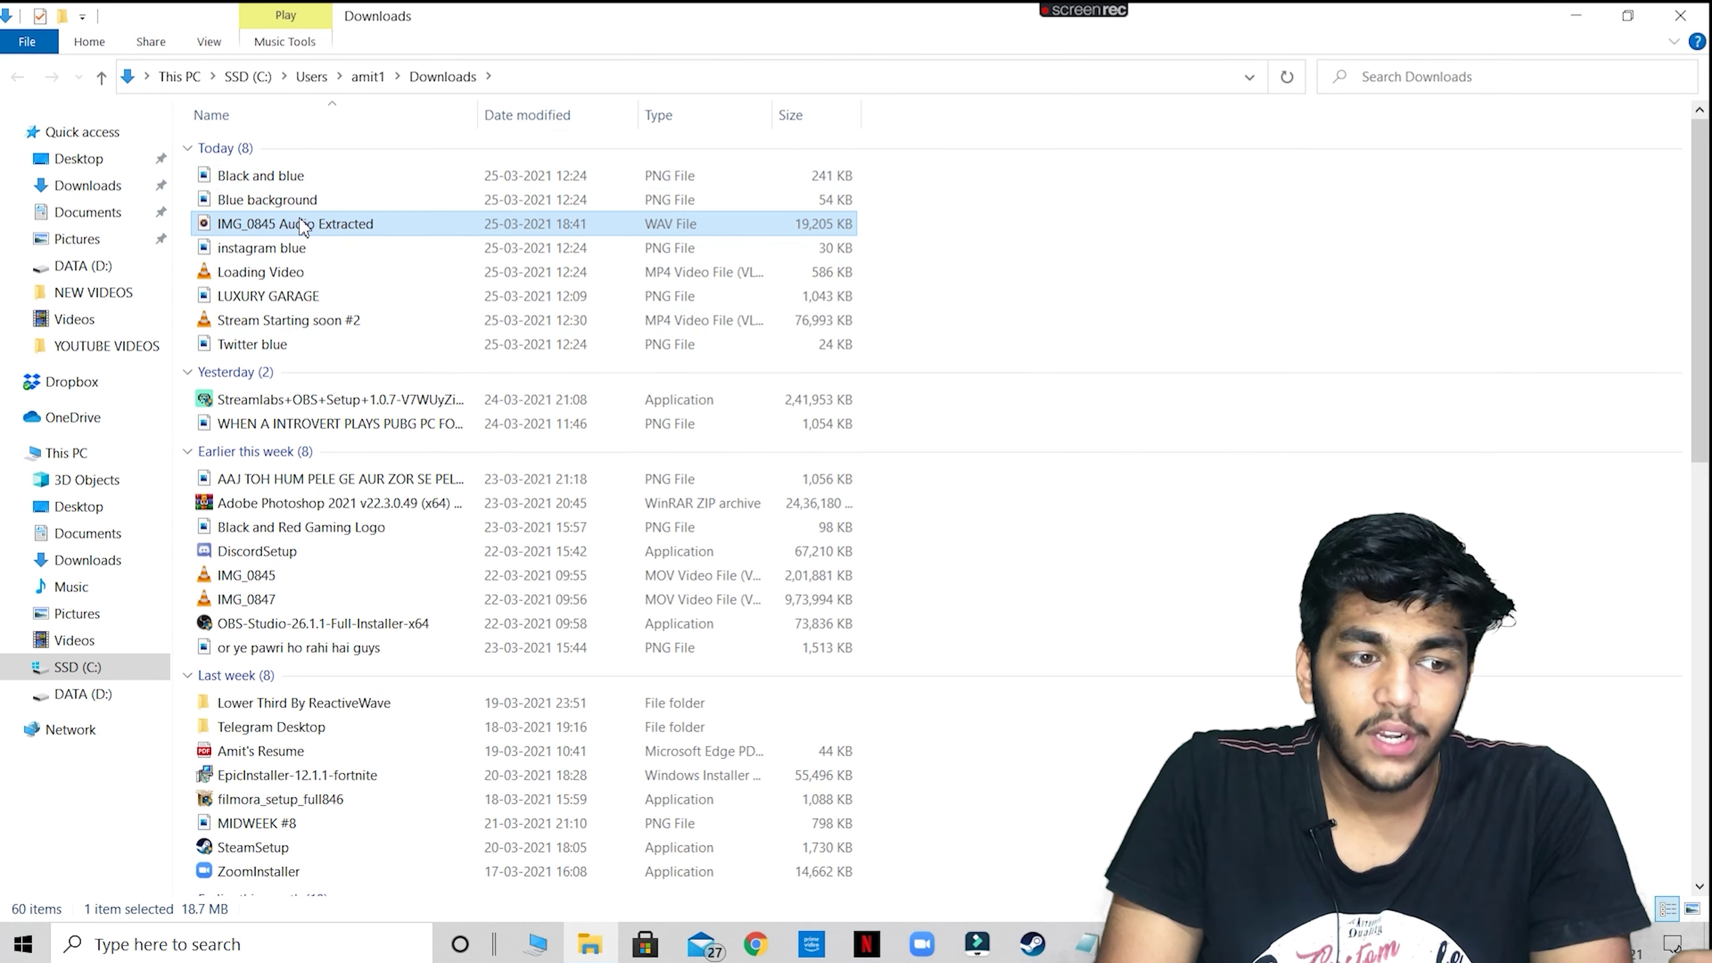
pyautogui.click(1576, 15)
pyautogui.click(1576, 13)
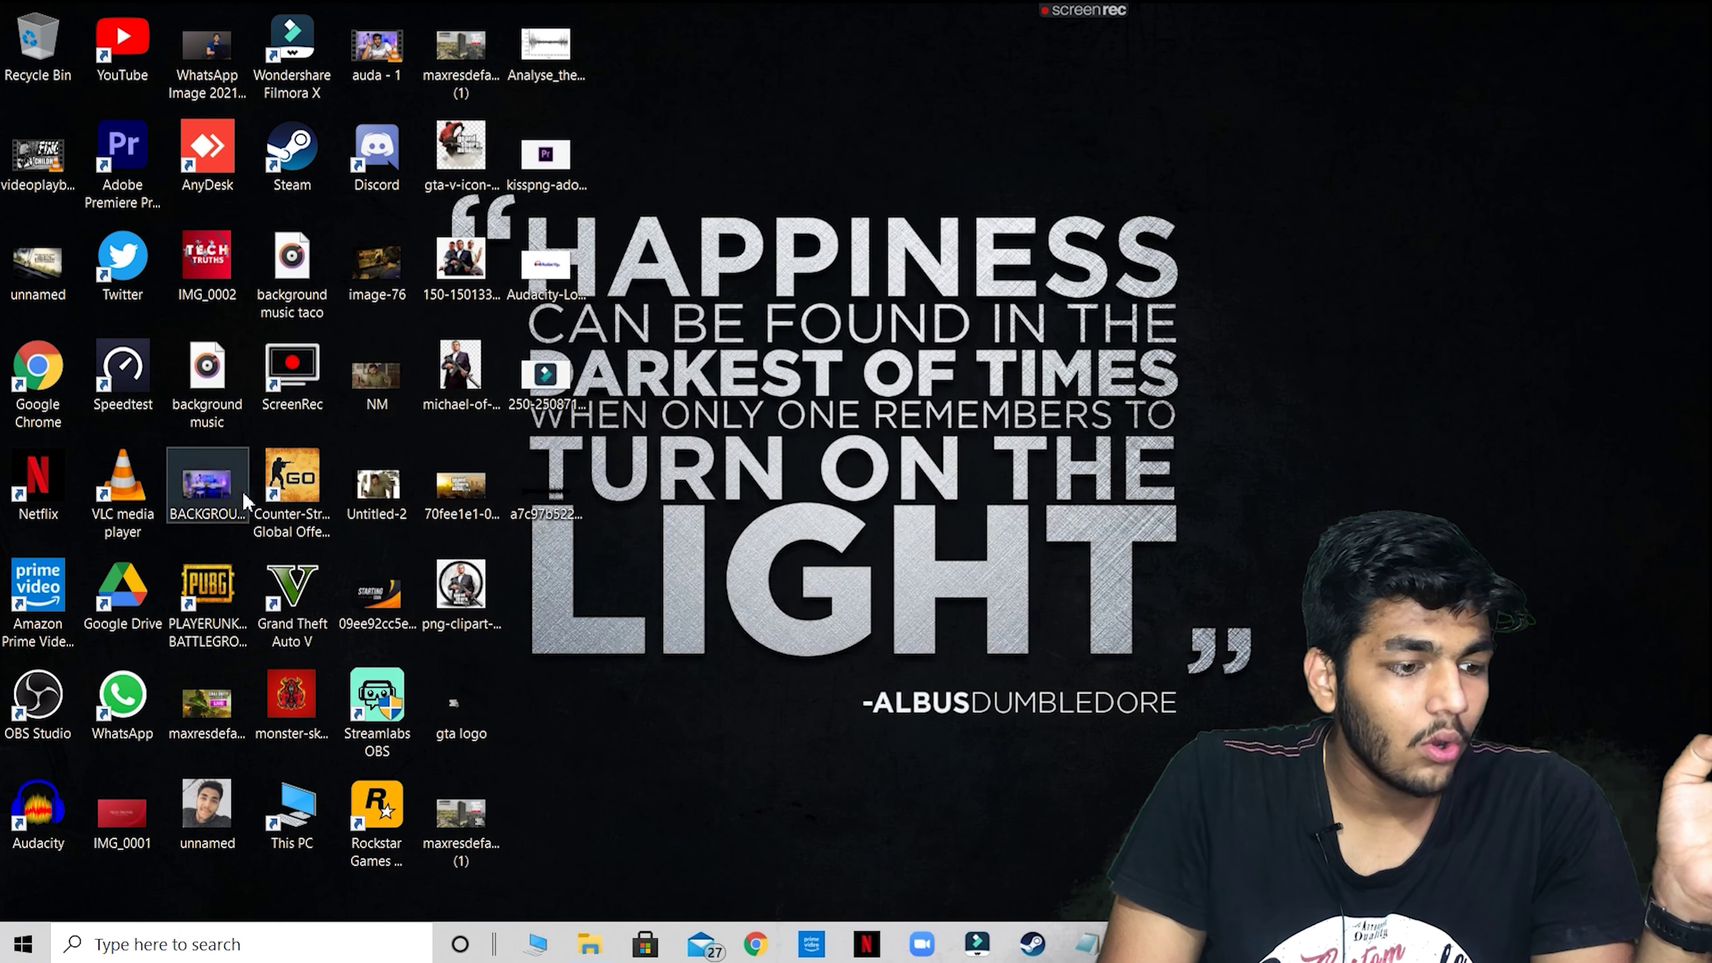
# - Launch Audacity, dismiss its welcome message and import the IMG_0845 Audio Extracted WAV file from the Downloads folder
pyautogui.doubleClick(35, 808)
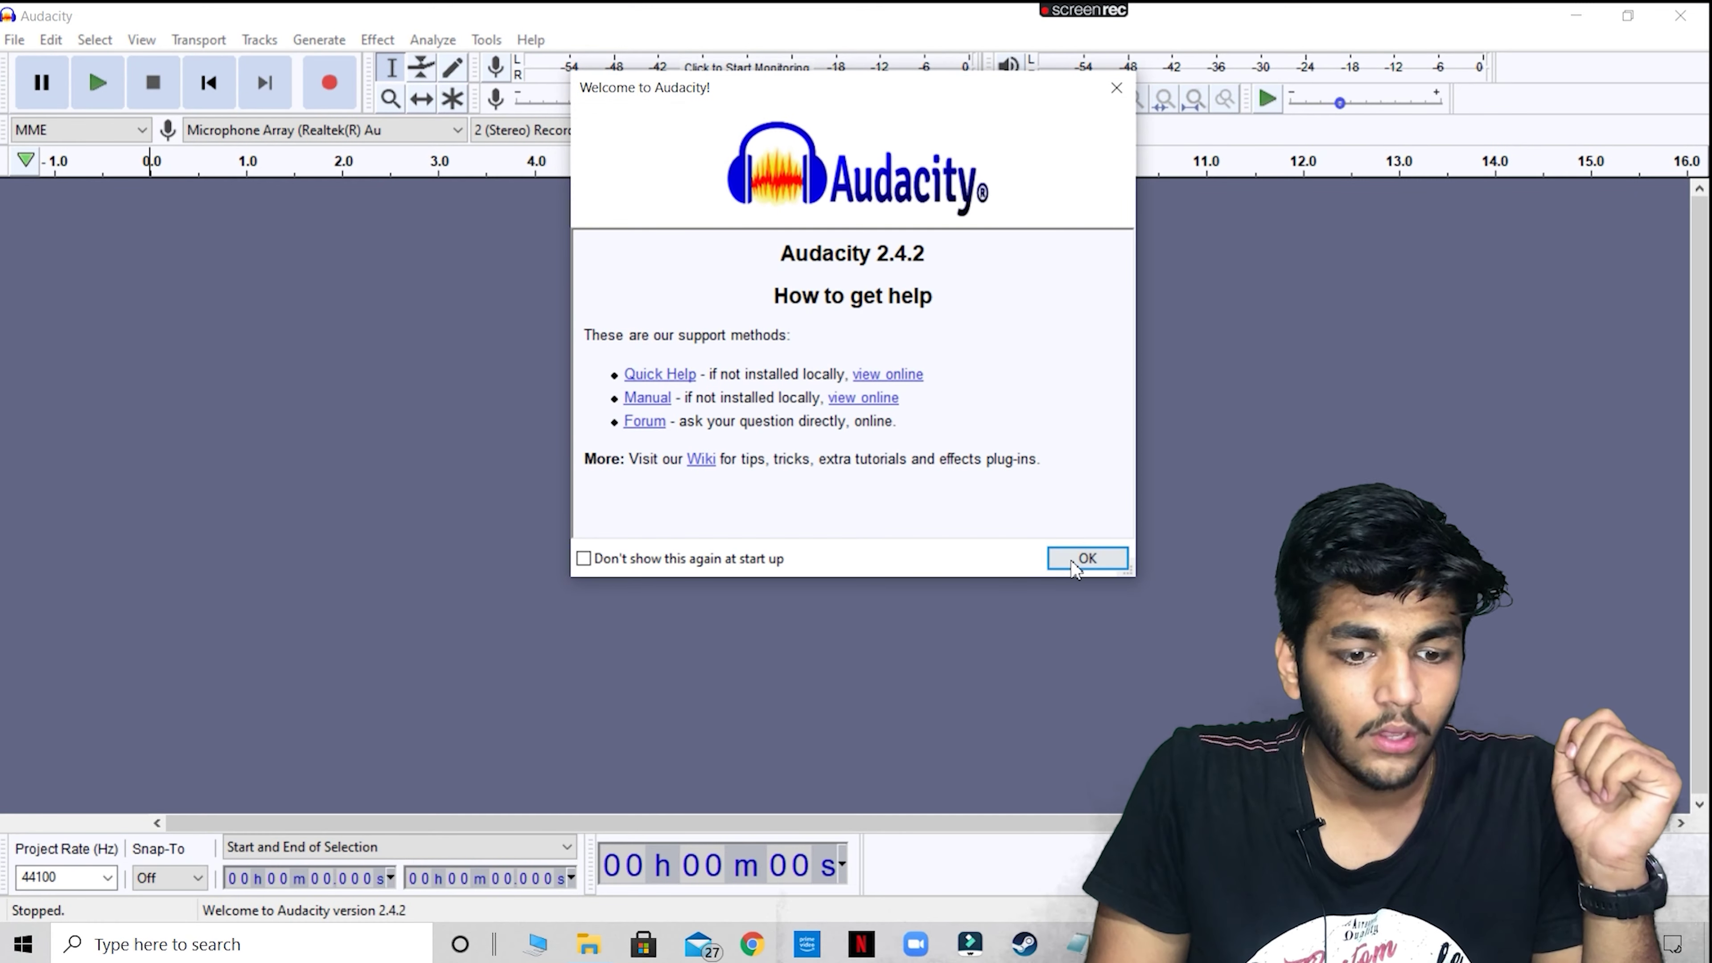
pyautogui.click(1076, 570)
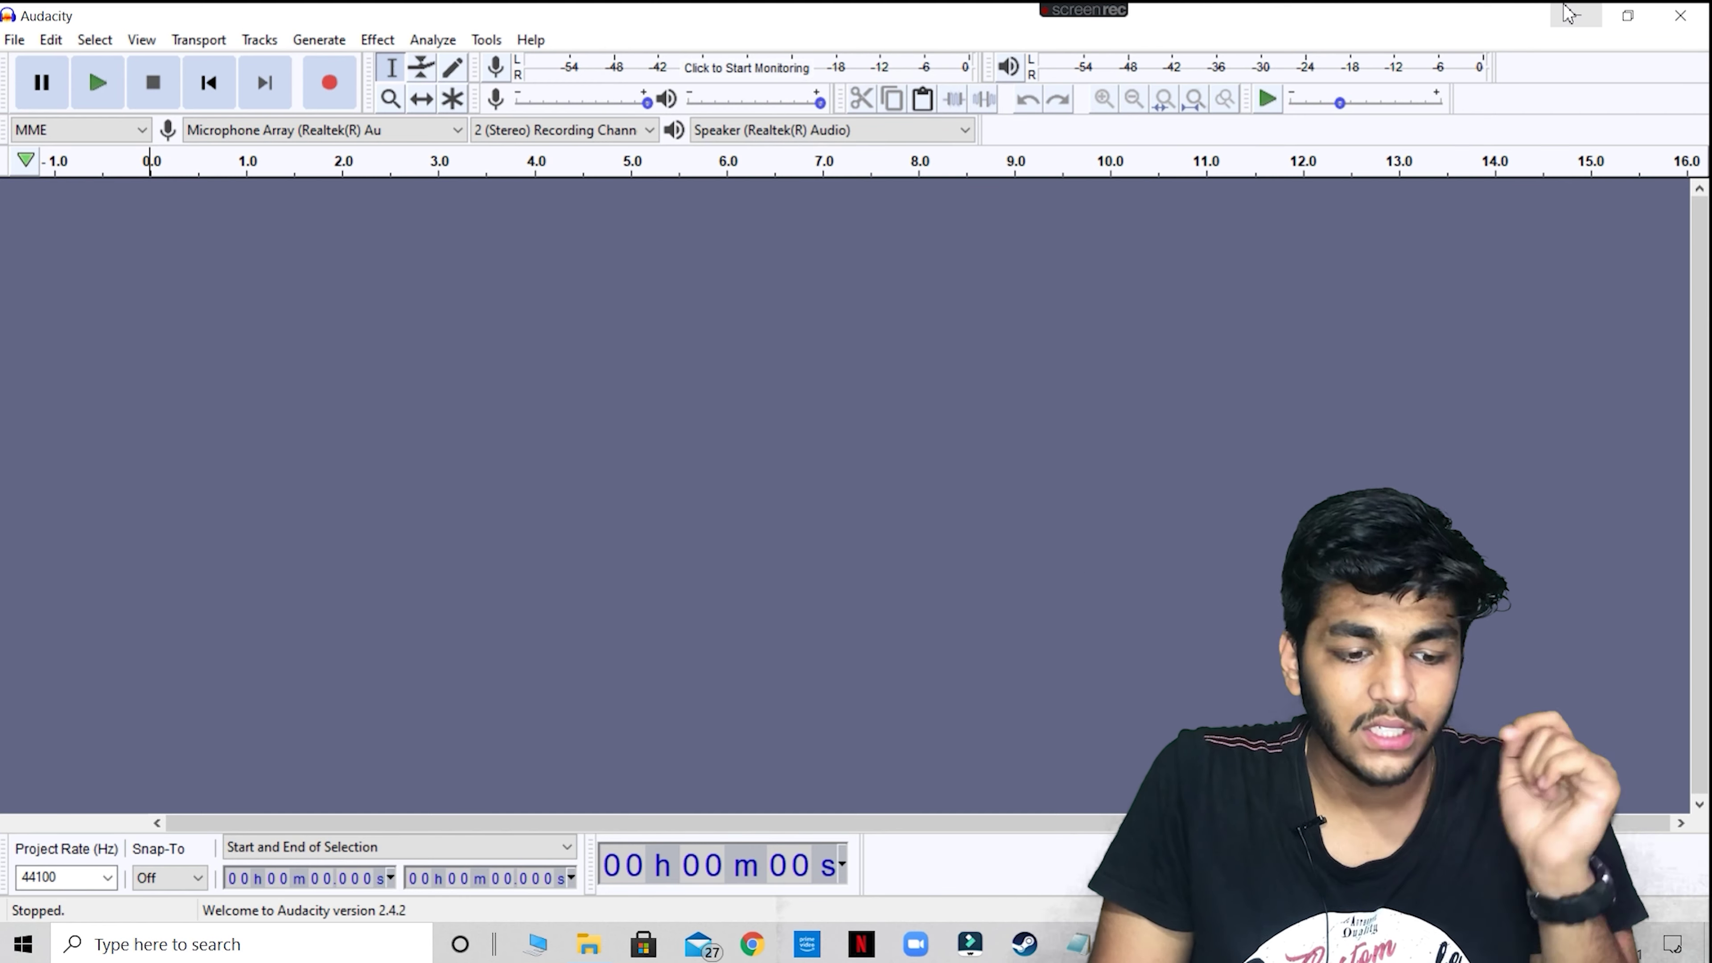
pyautogui.click(1575, 15)
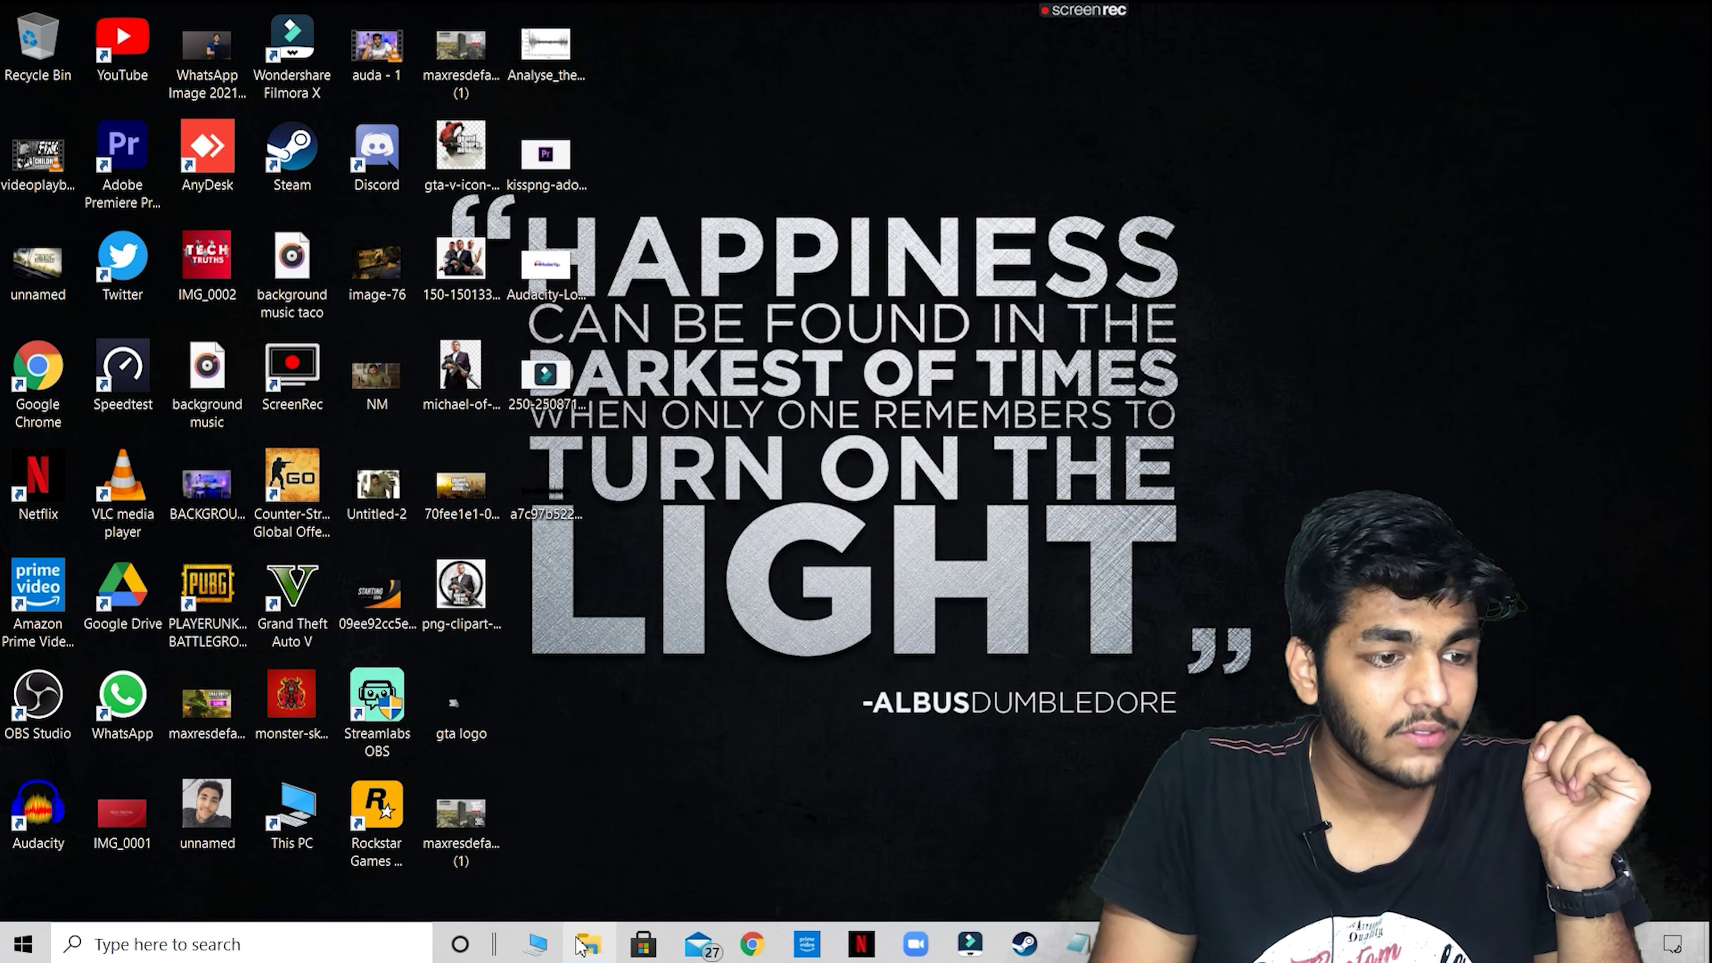
pyautogui.click(588, 944)
pyautogui.moveTo(386, 226); pyautogui.dragTo(756, 341)
pyautogui.scroll(-1, 1159, 802)
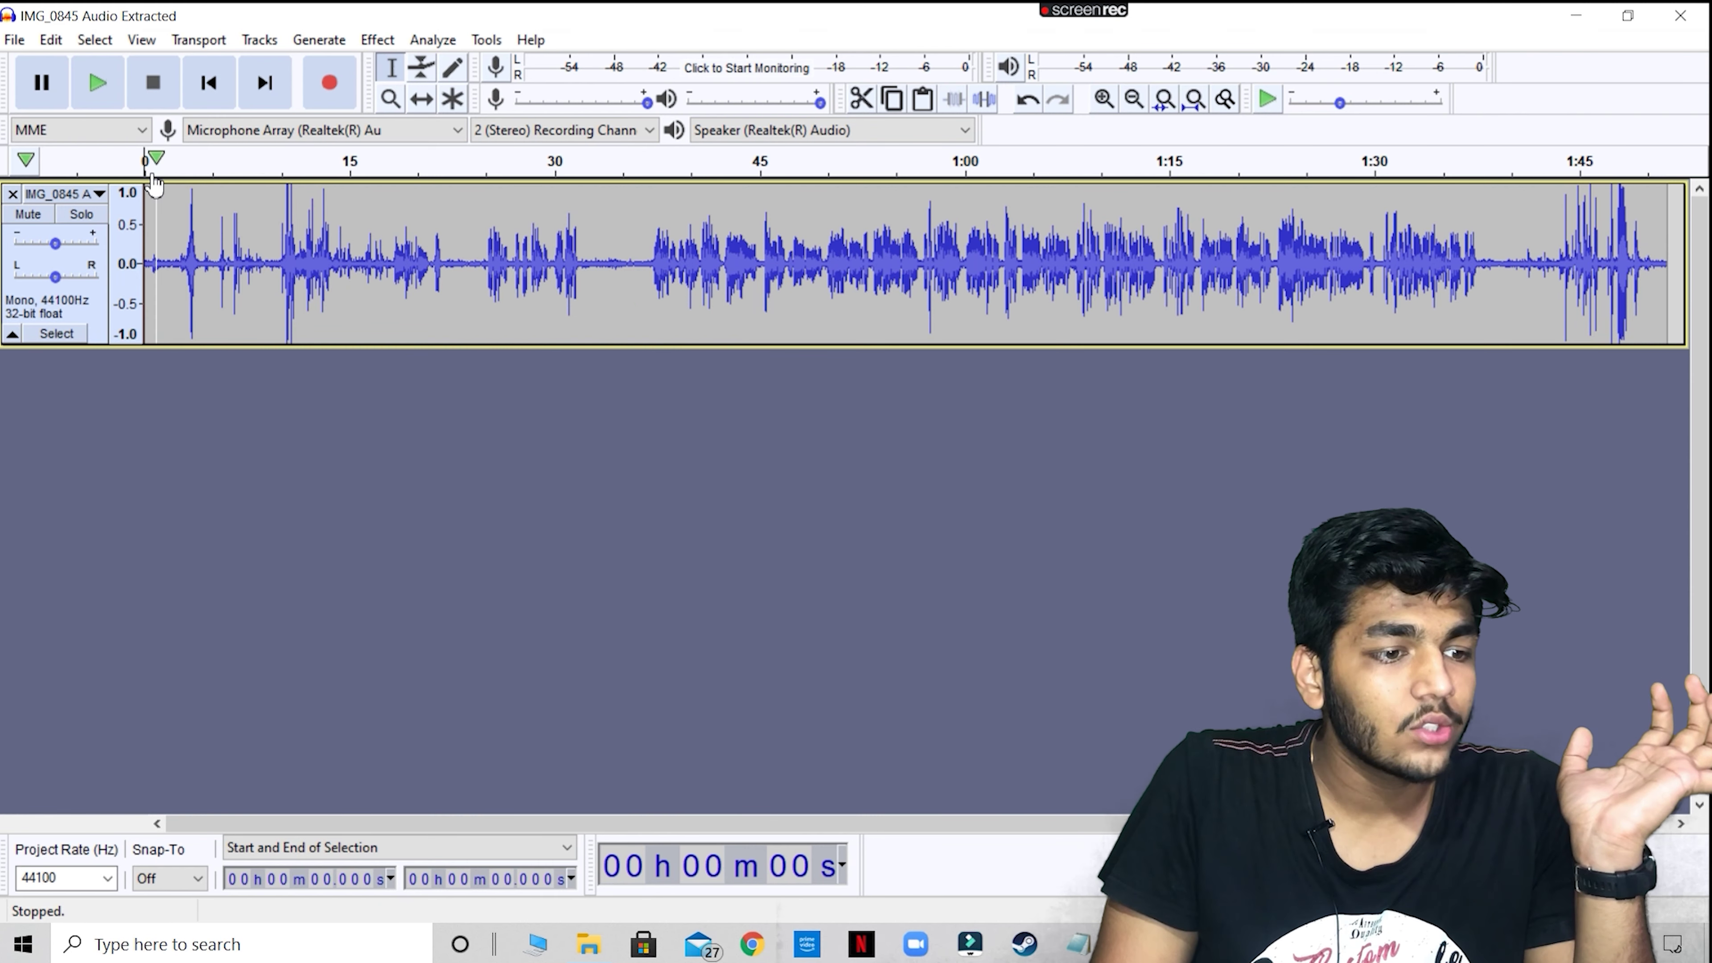
# - Select the entire audio track and capture it as the noise profile for Noise Reduction
pyautogui.click(183, 263)
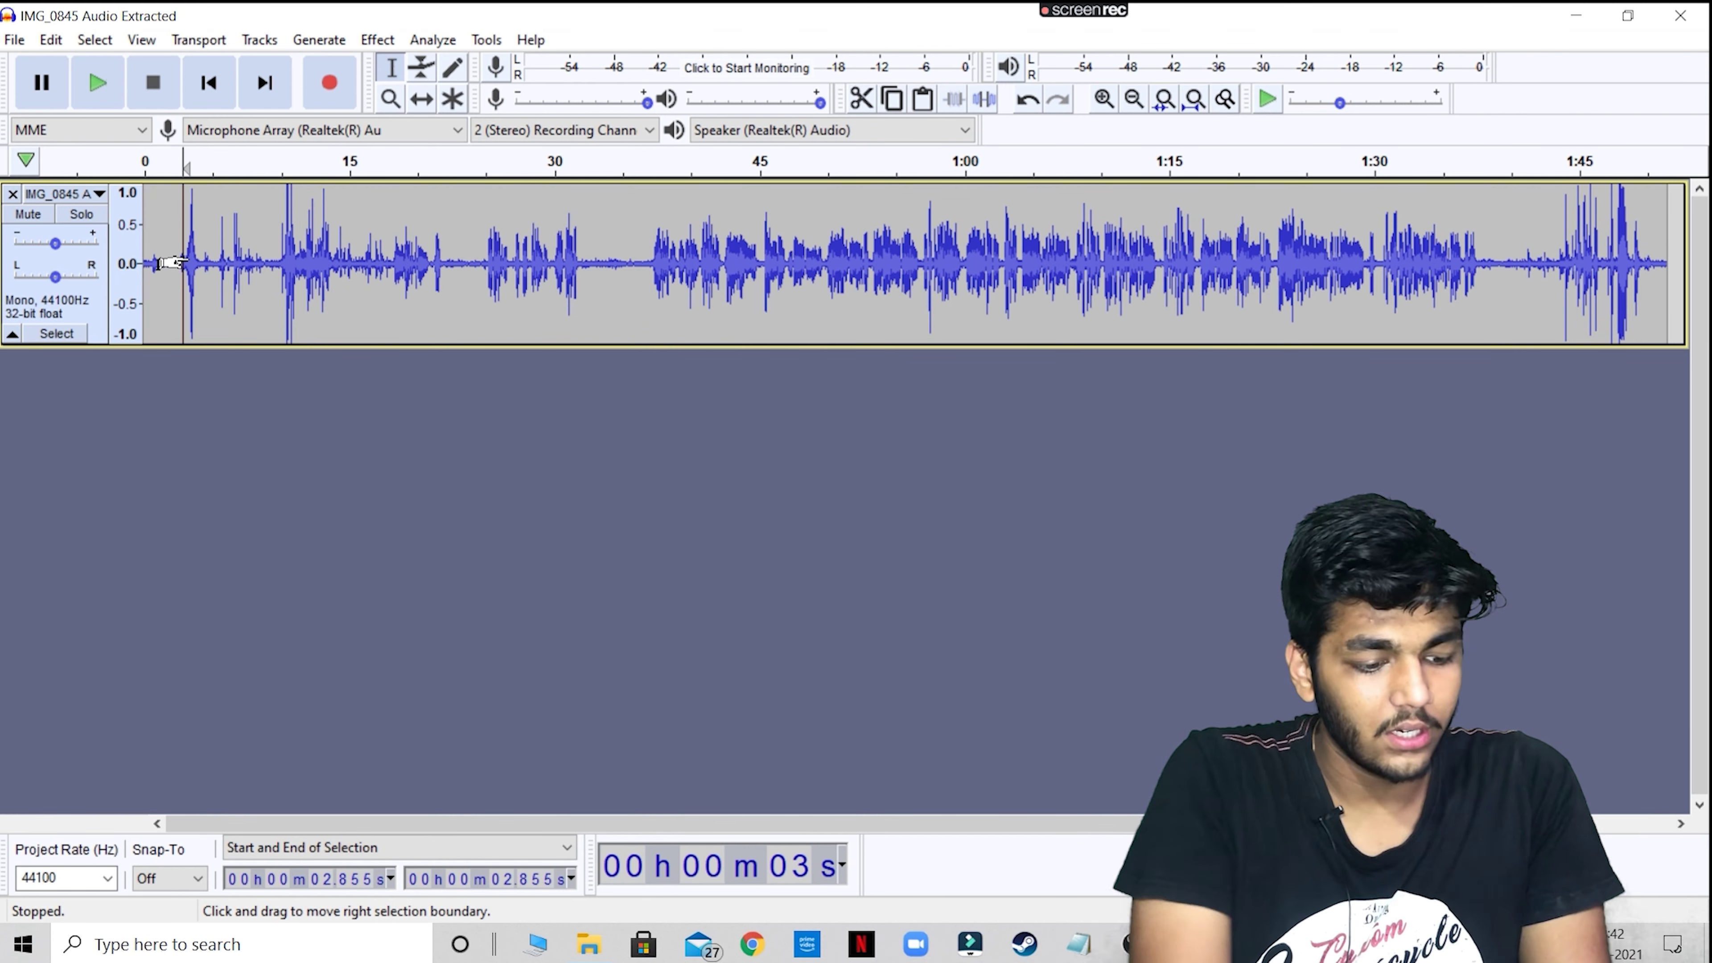
pyautogui.hotkey('ctrl', 'a')
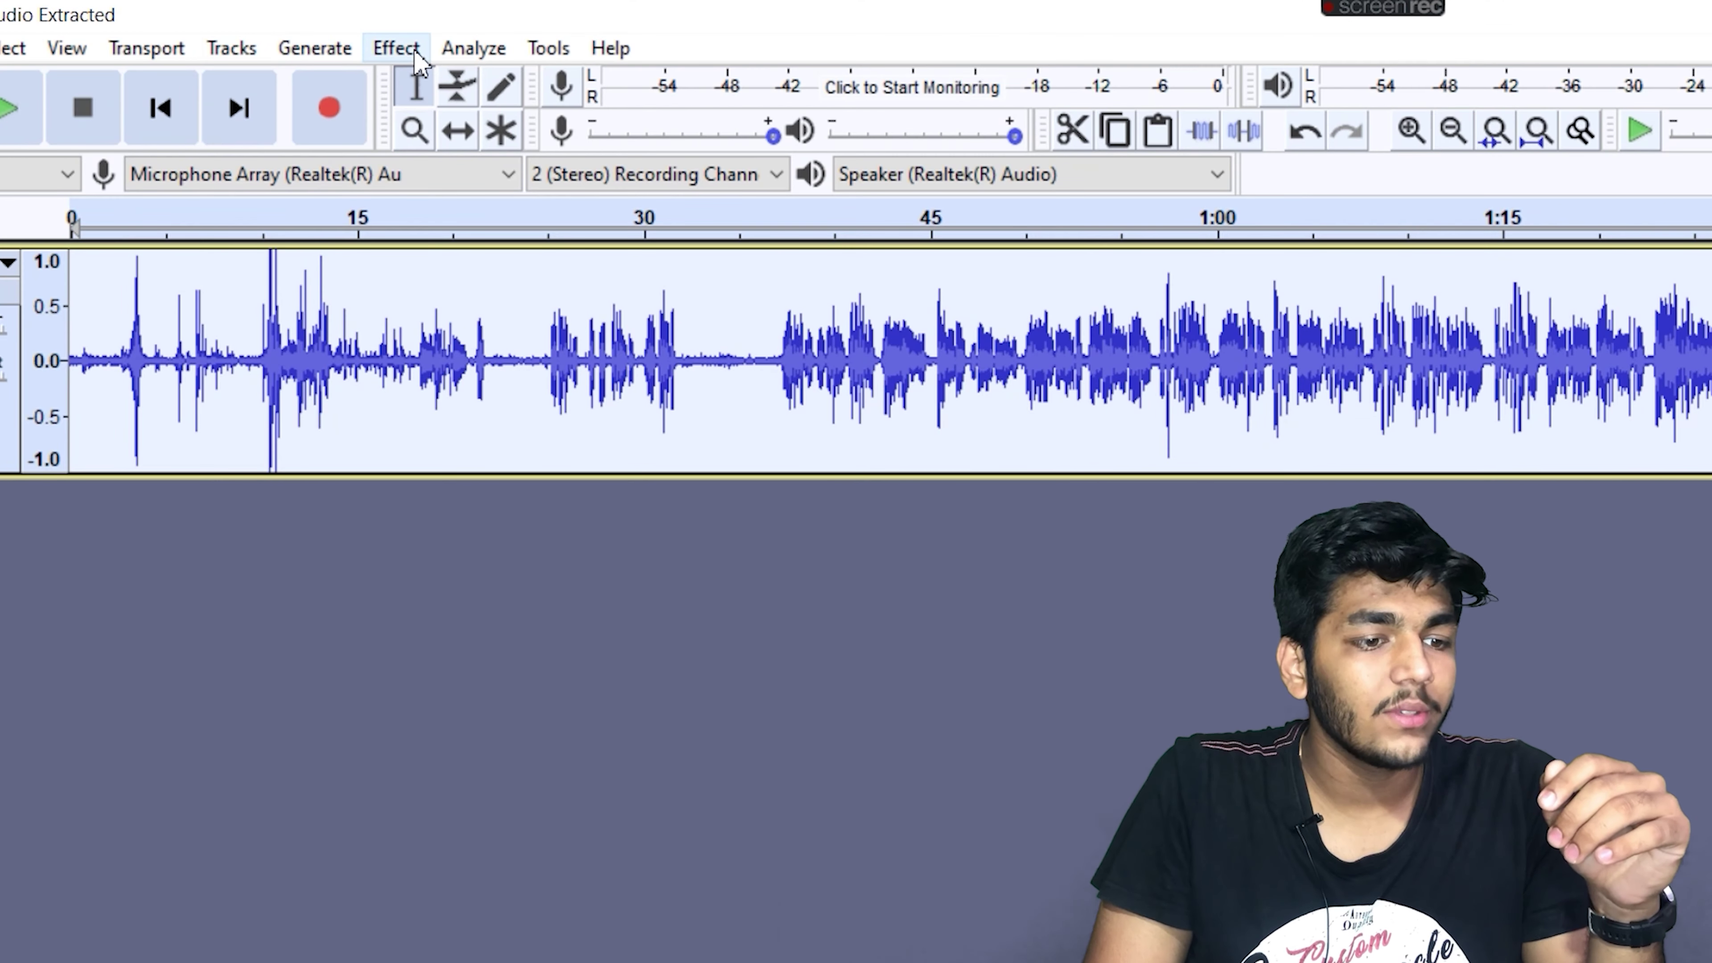
pyautogui.click(378, 39)
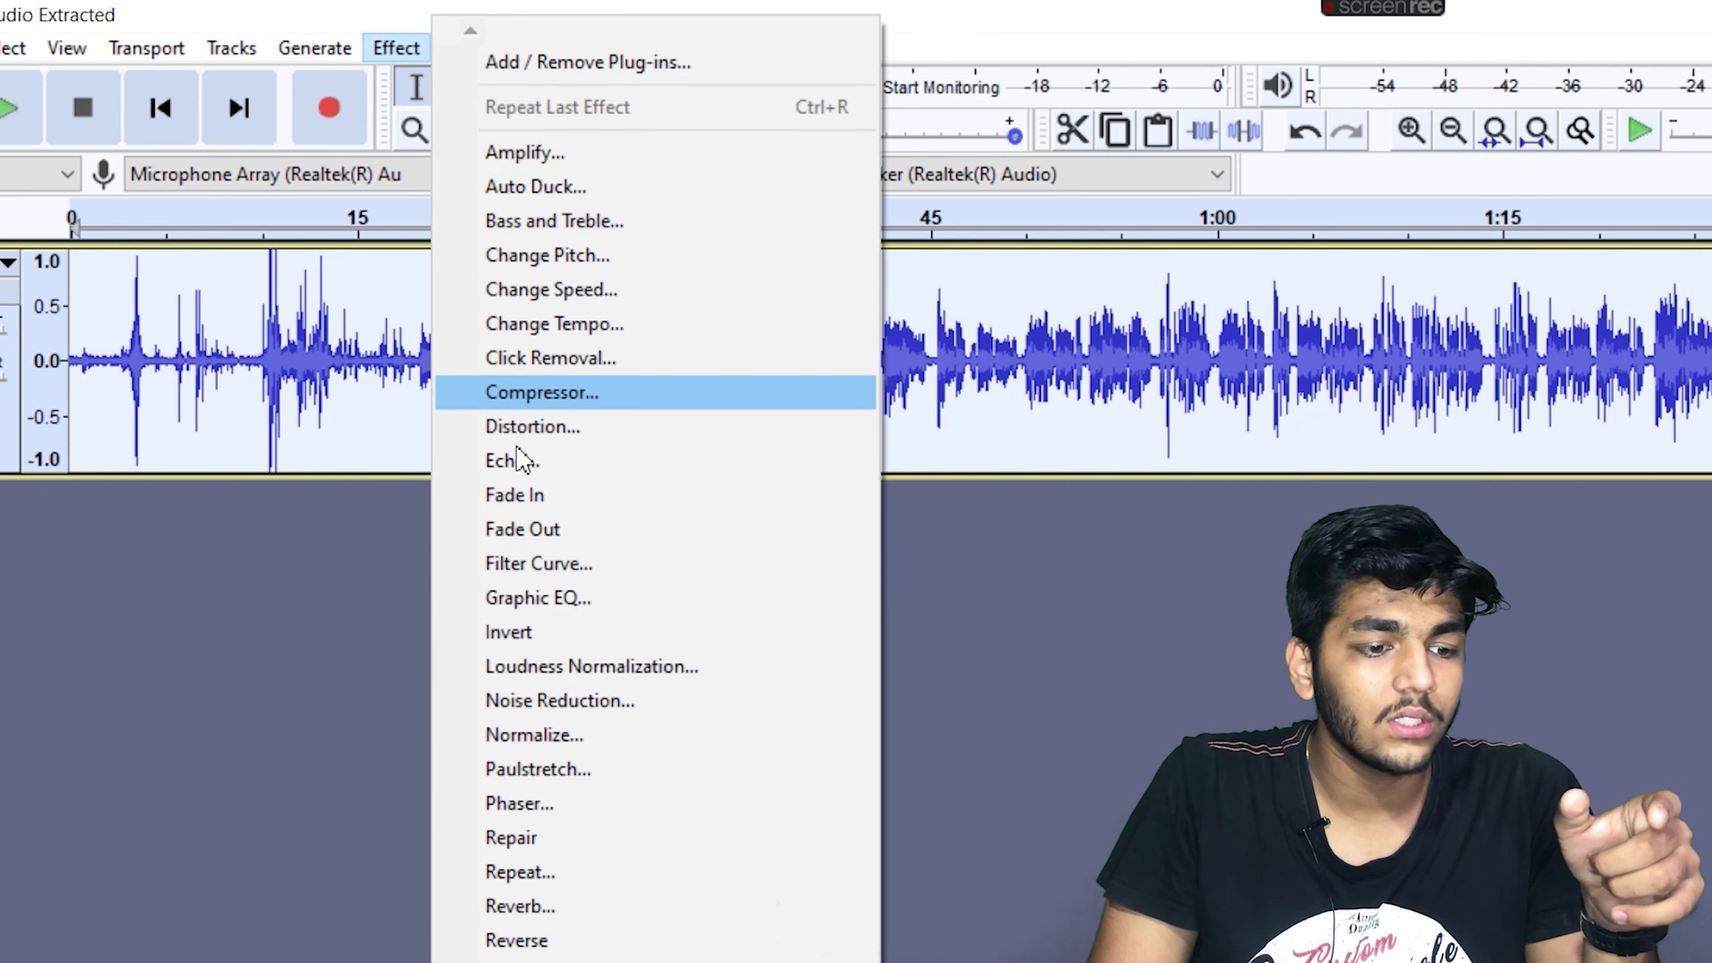
pyautogui.click(586, 705)
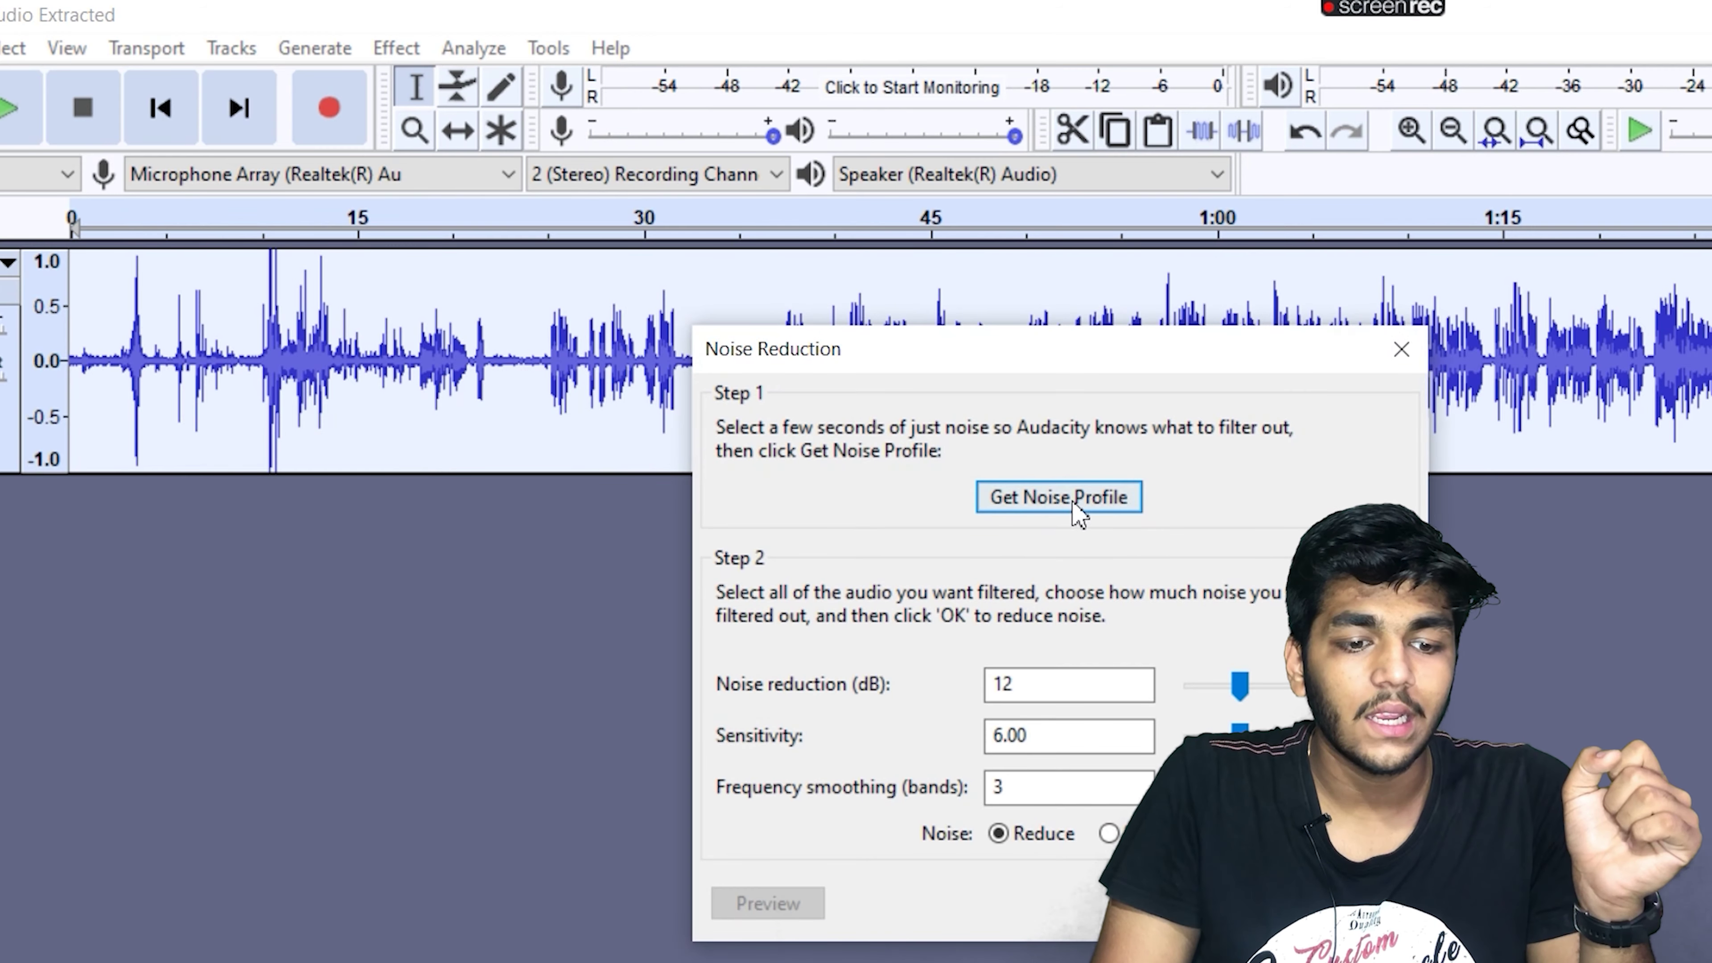
pyautogui.click(1074, 505)
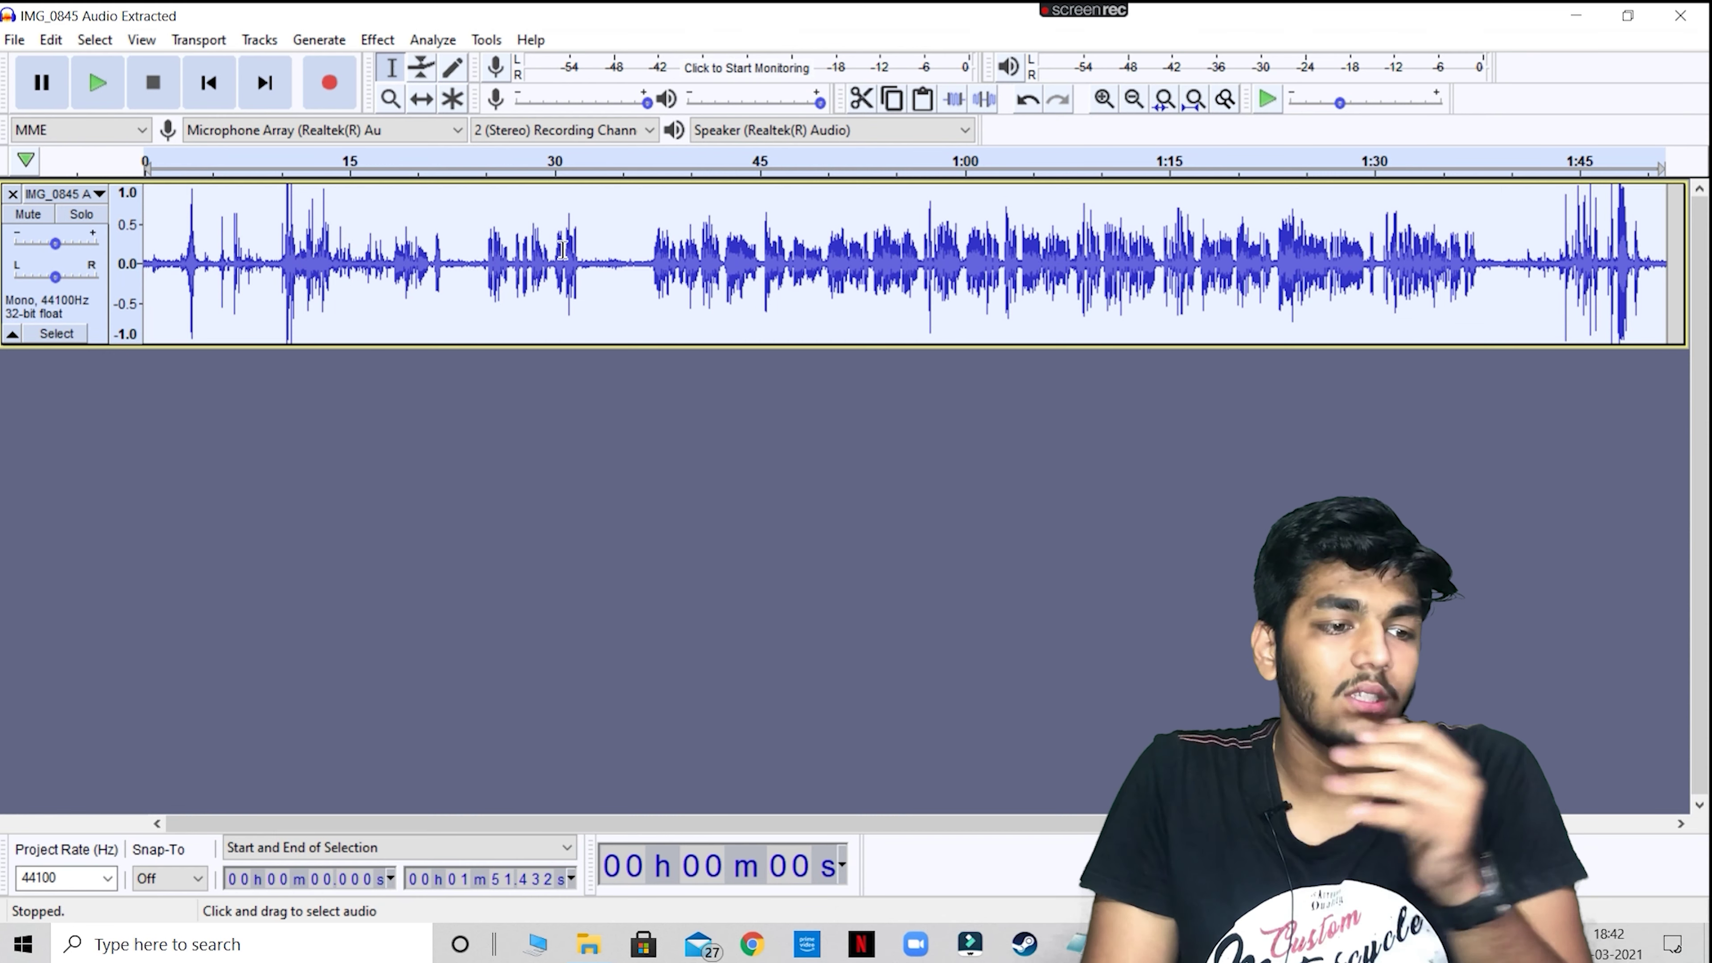
# - Apply Noise Reduction to the whole track with 12 dB reduction, sensitivity 6.00 and 3 frequency smoothing bands
pyautogui.click(554, 323)
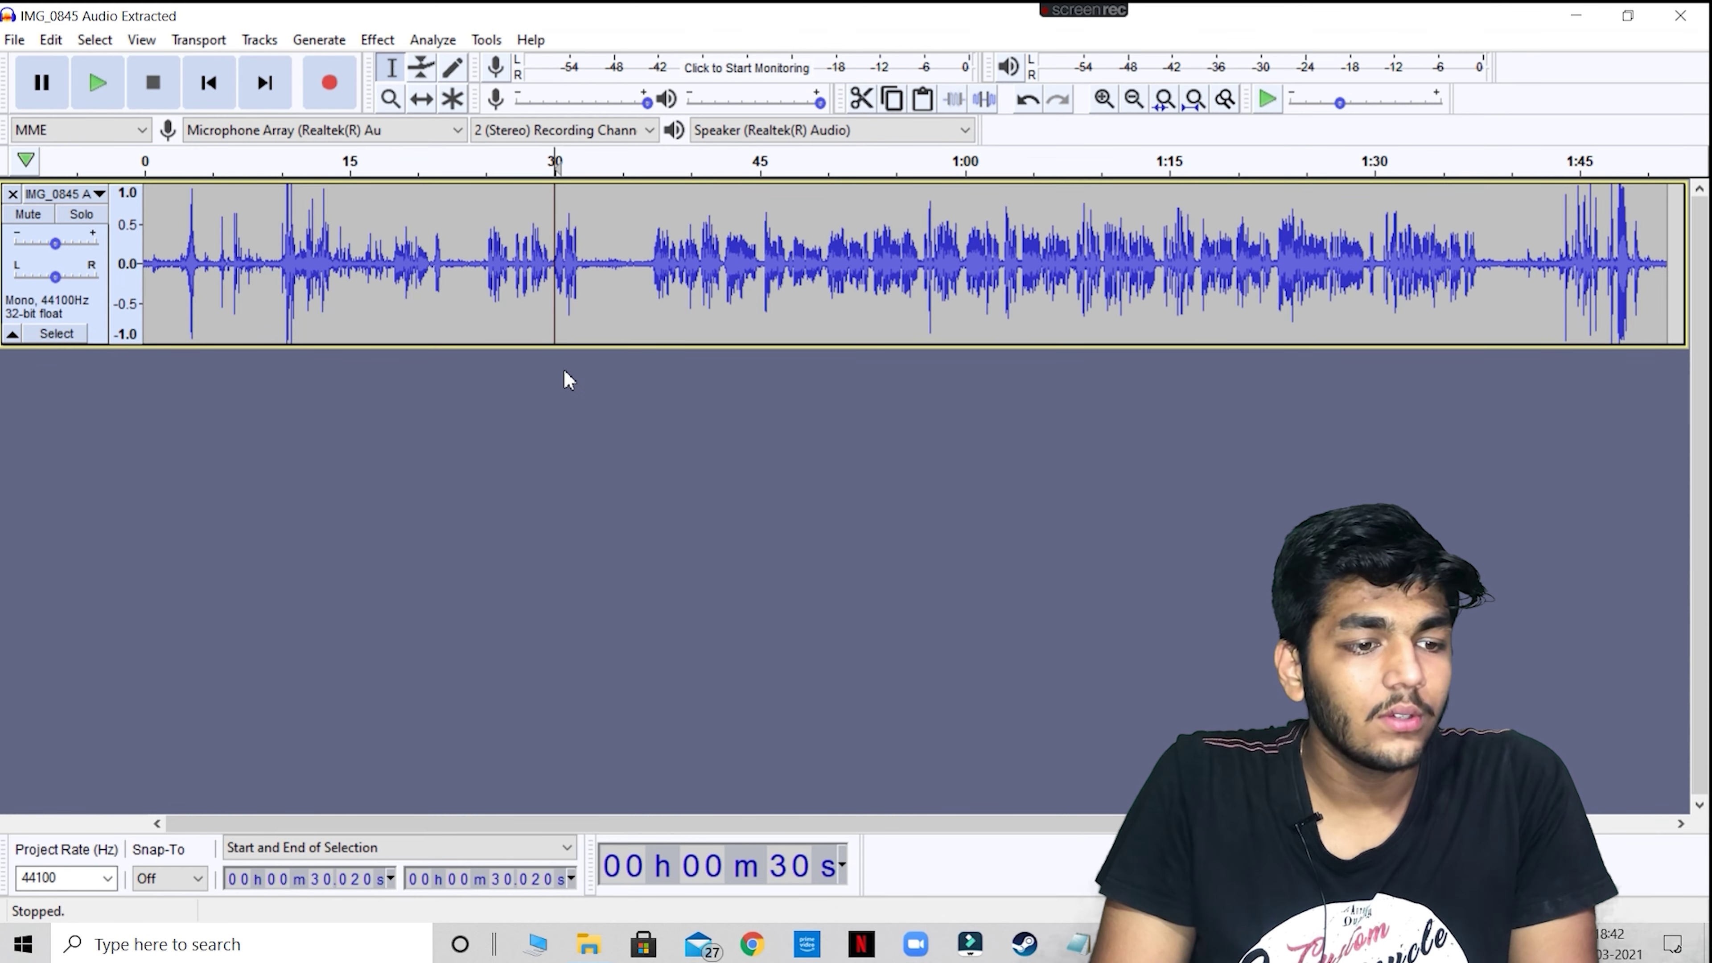
pyautogui.click(349, 216)
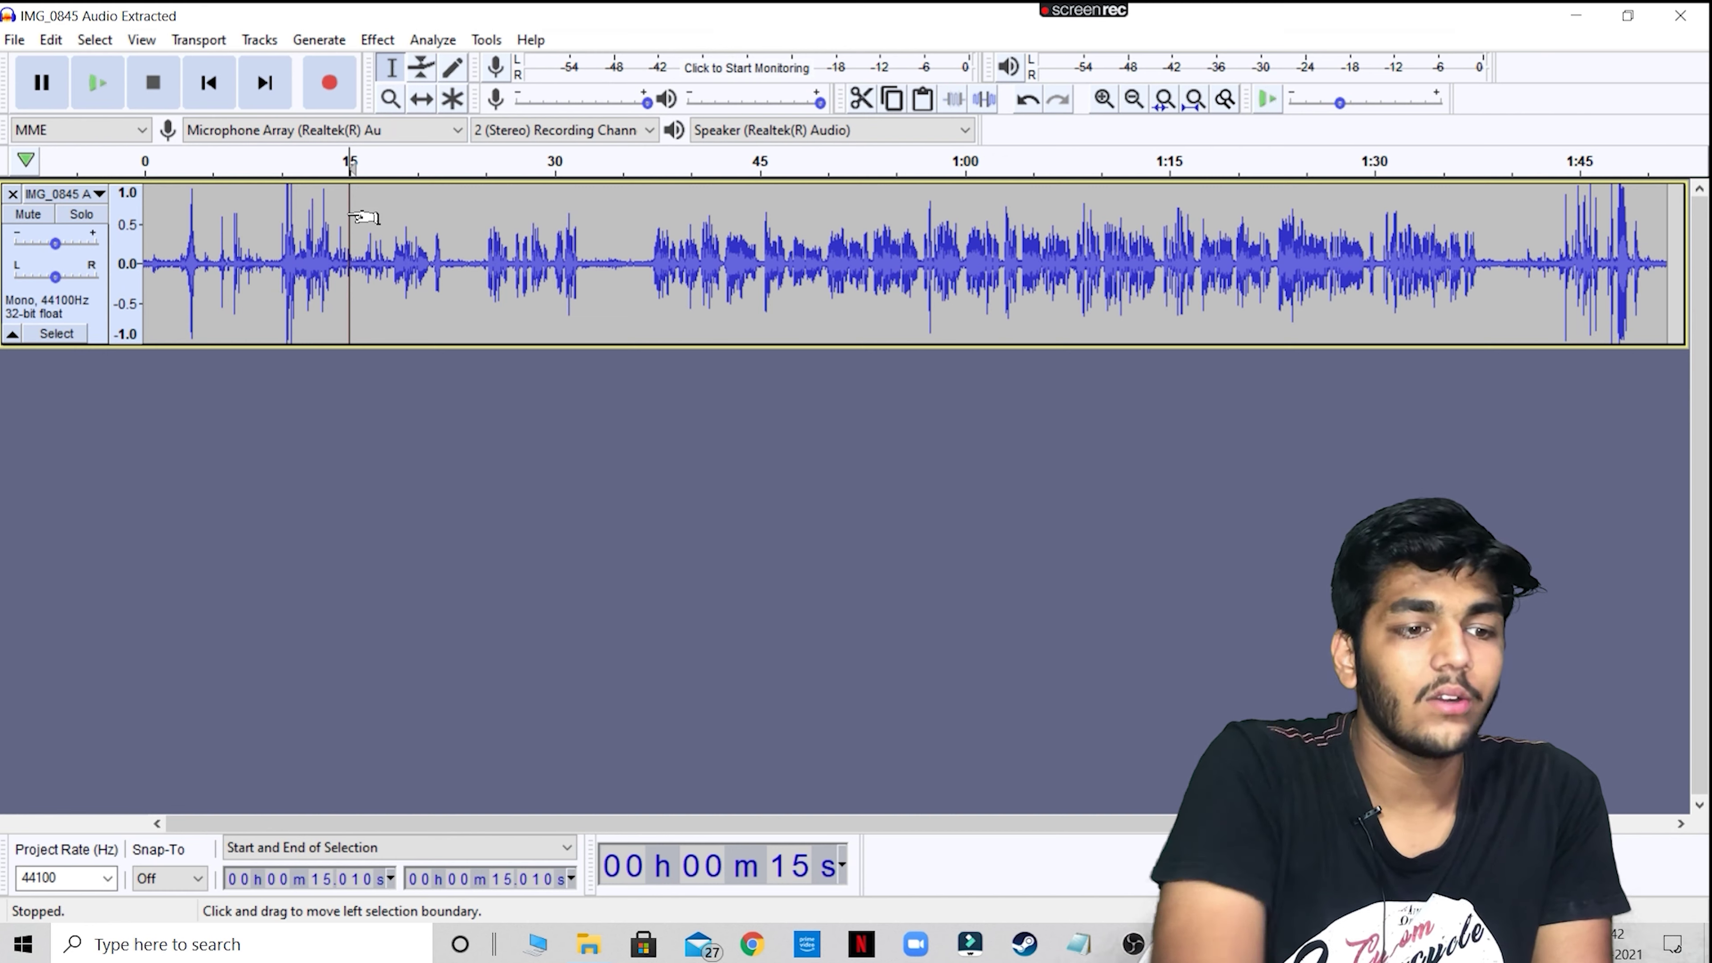
pyautogui.hotkey('ctrl', 'a')
pyautogui.click(377, 40)
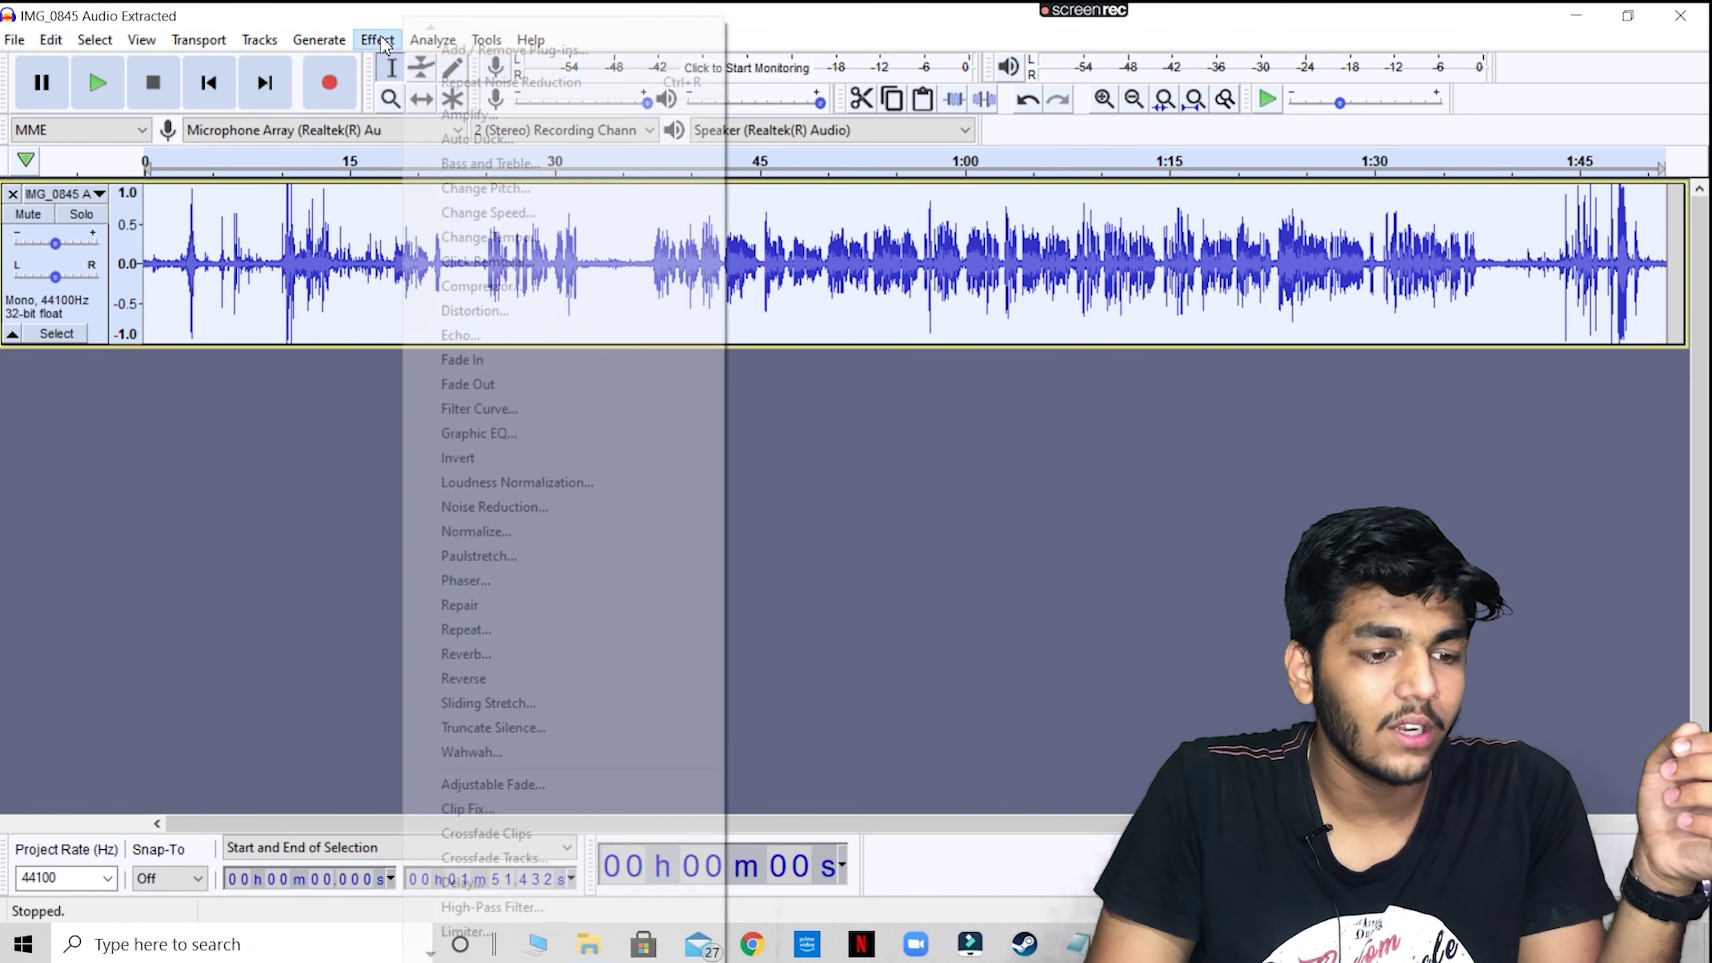
pyautogui.click(494, 507)
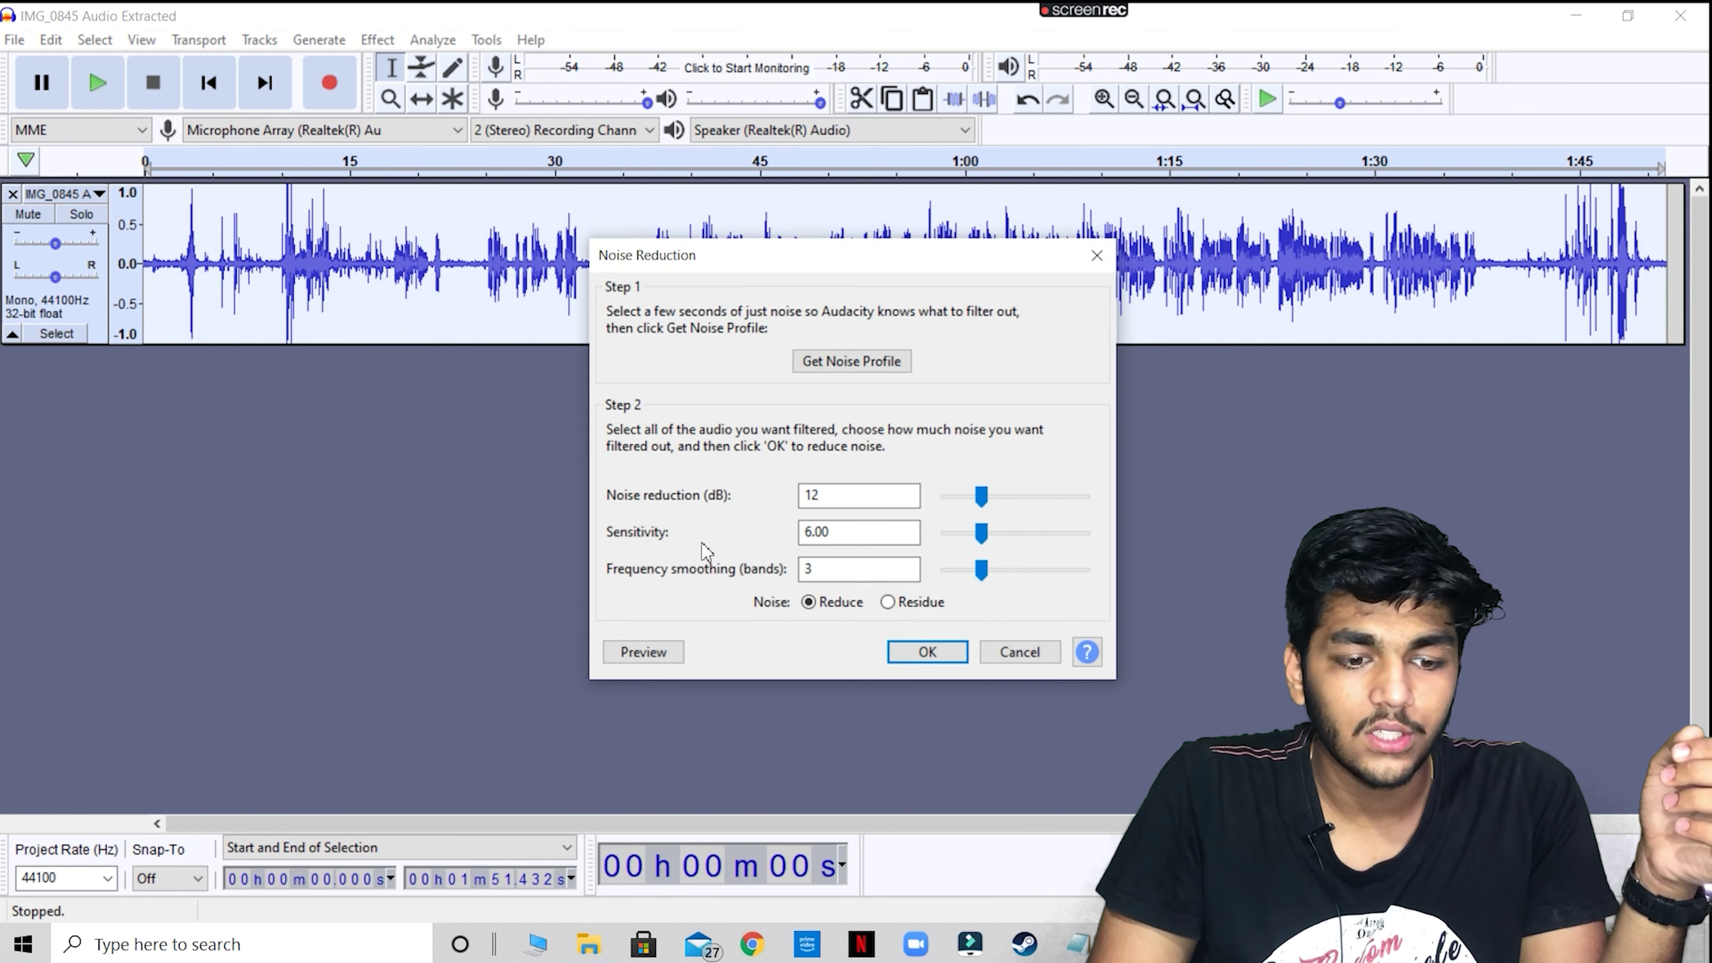
pyautogui.click(927, 651)
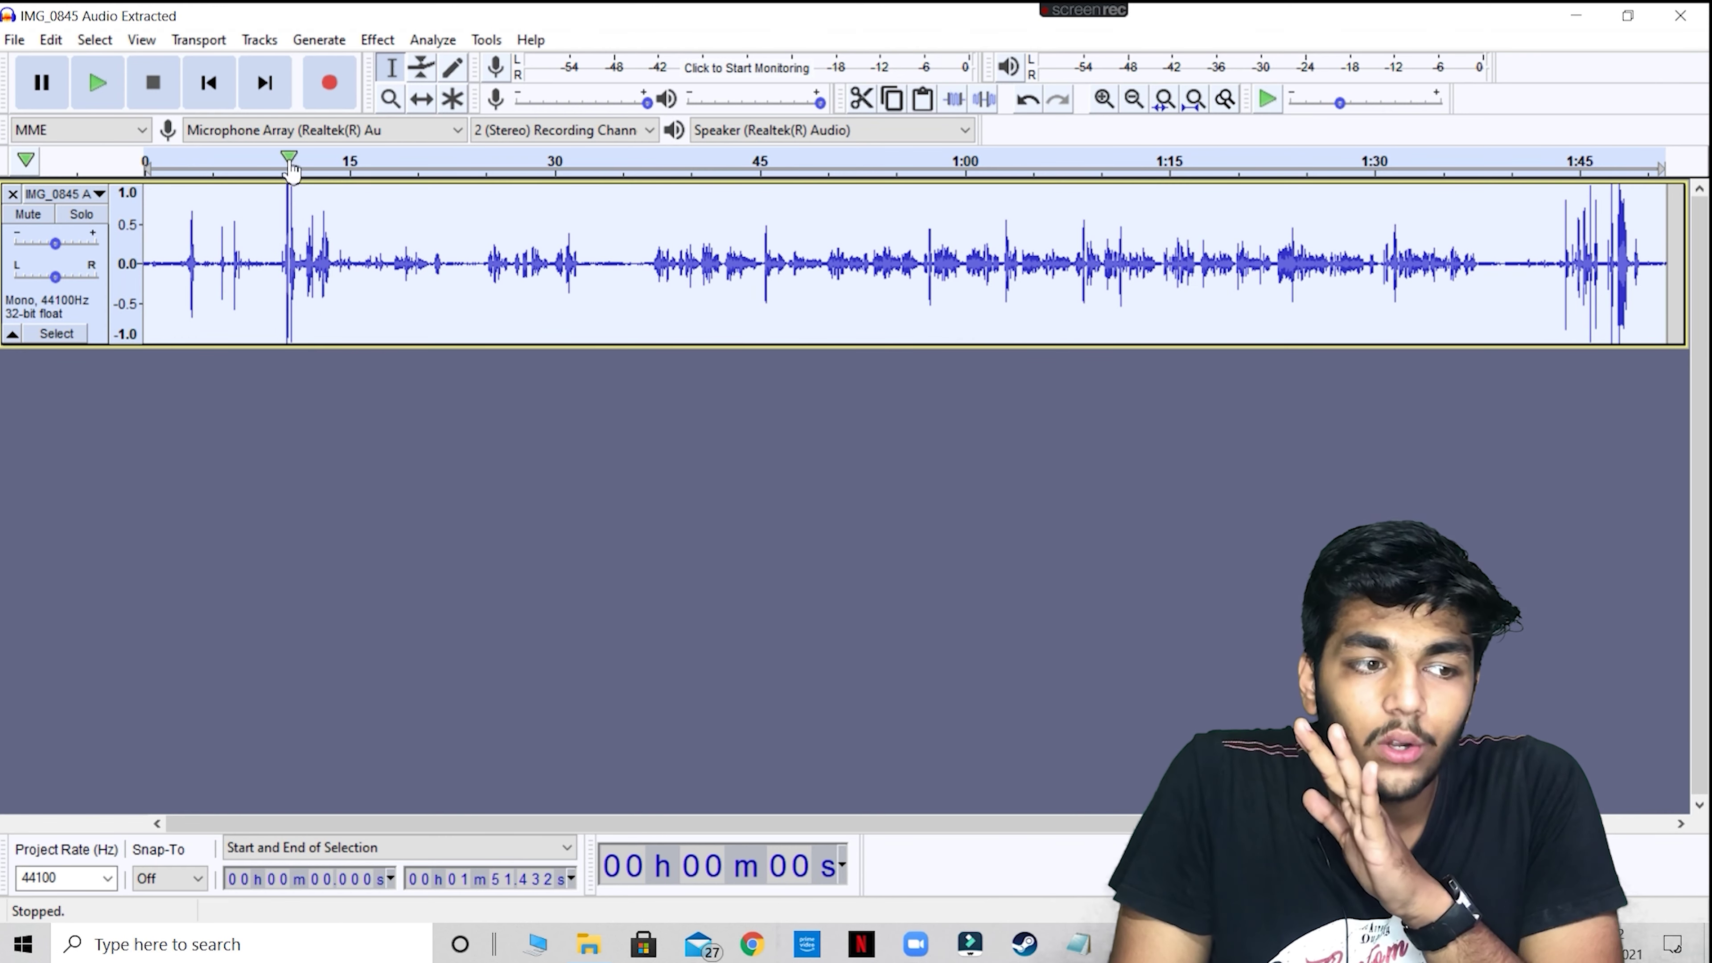
# - Play back the noise-reduced track from the start and from about 45 seconds, and stop playback
pyautogui.click(109, 83)
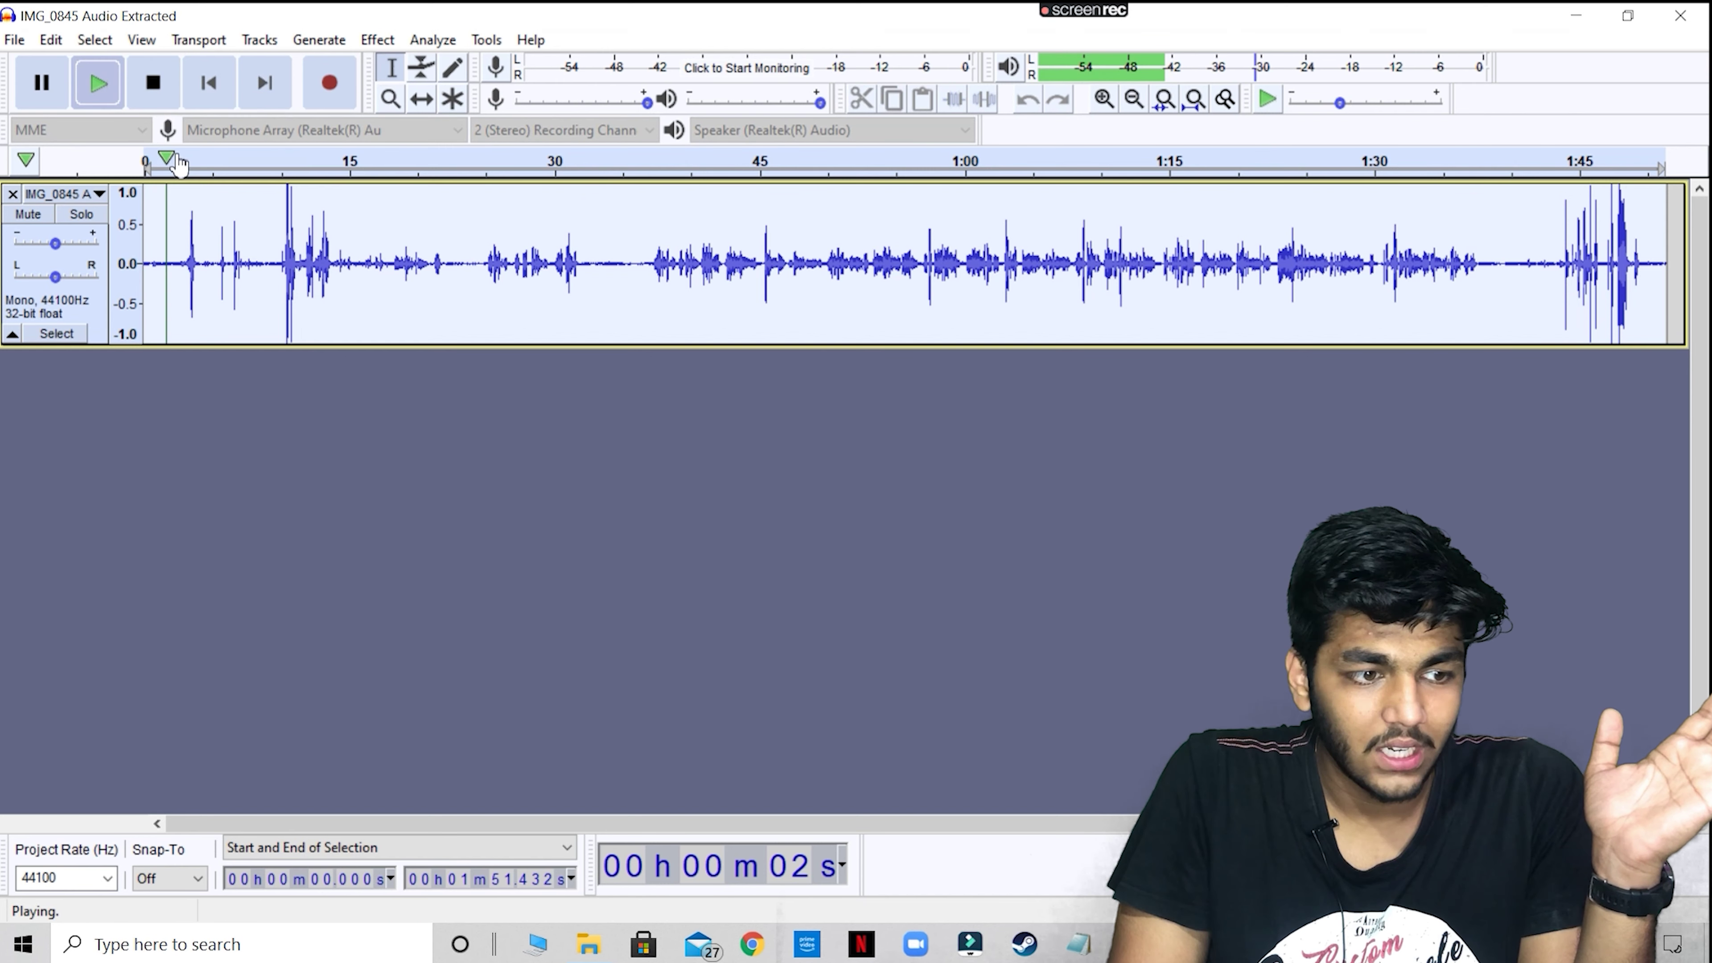
pyautogui.click(617, 162)
pyautogui.click(748, 165)
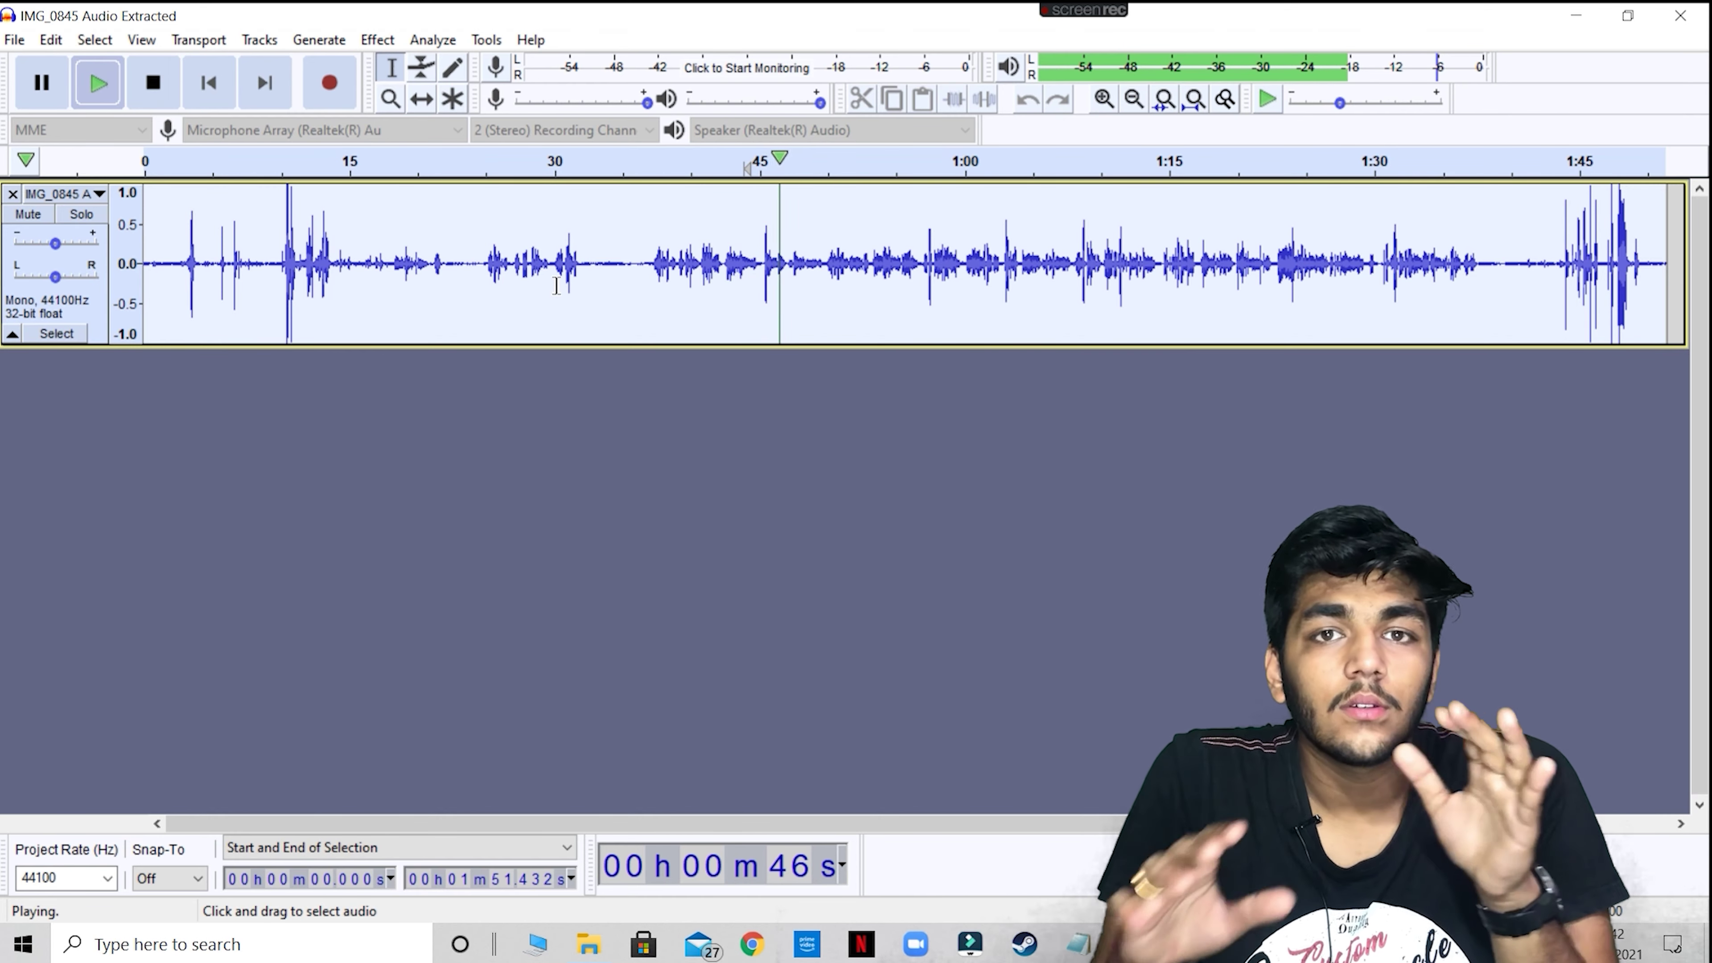
pyautogui.press('space')
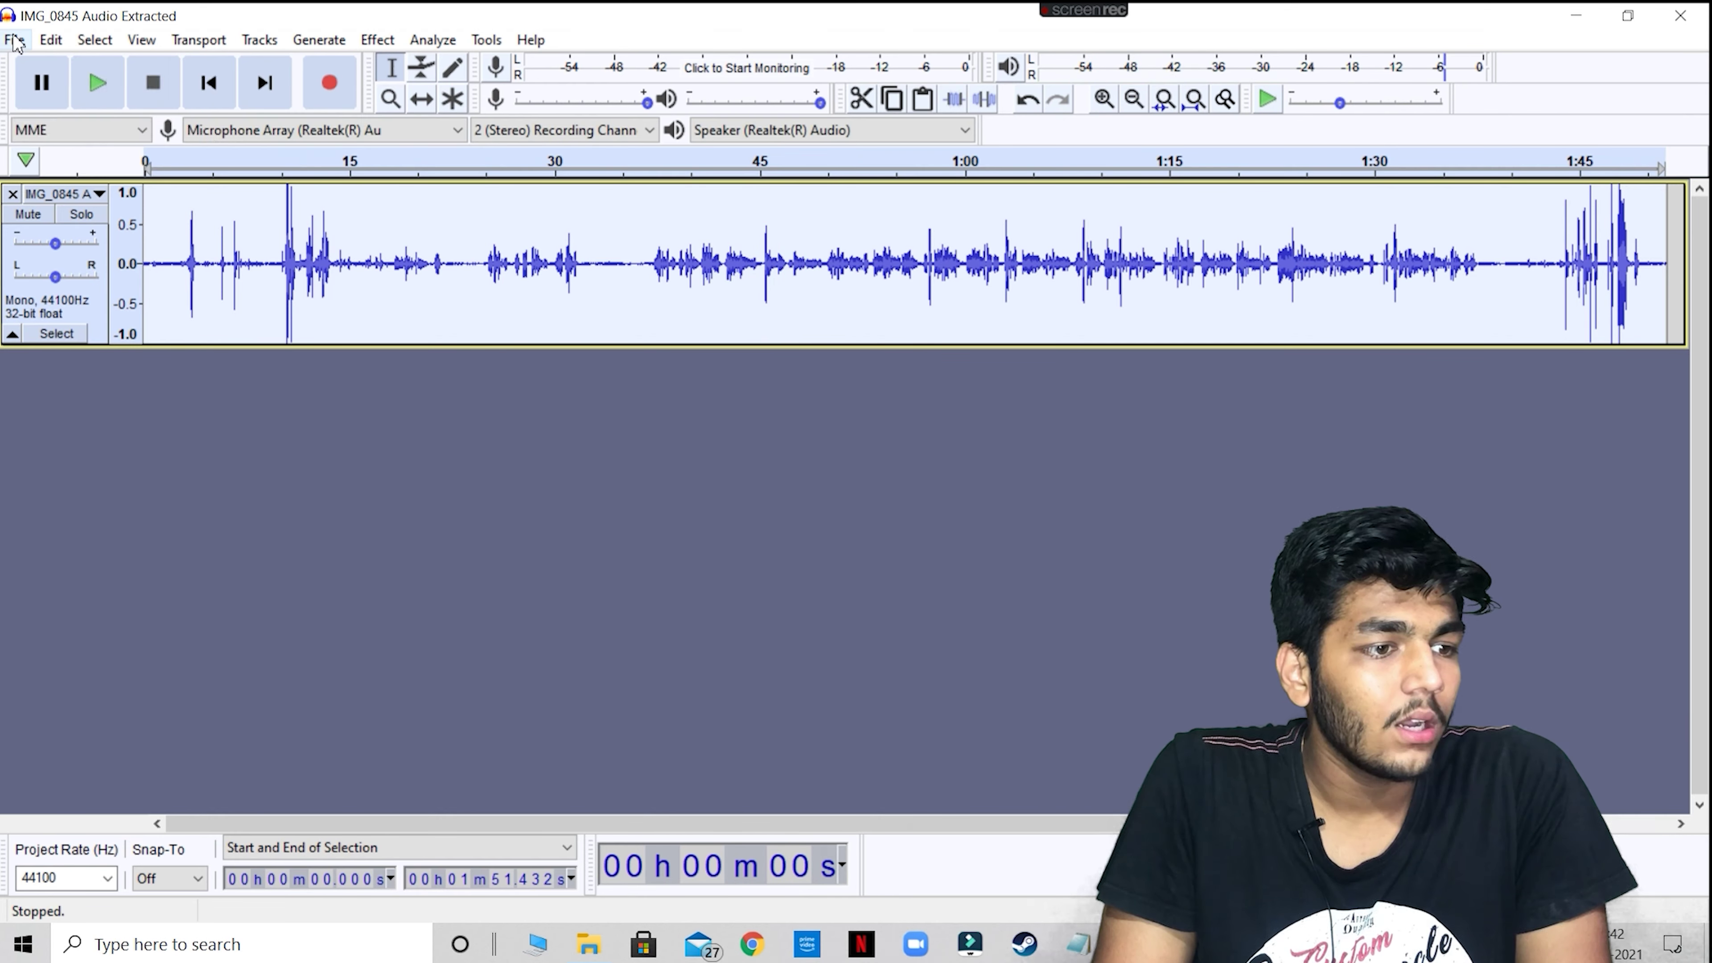
# - Export the cleaned audio as an MP3 file named "new v" to the Desktop, accepting the metadata
pyautogui.click(377, 39)
pyautogui.moveTo(95, 39)
pyautogui.moveTo(13, 39)
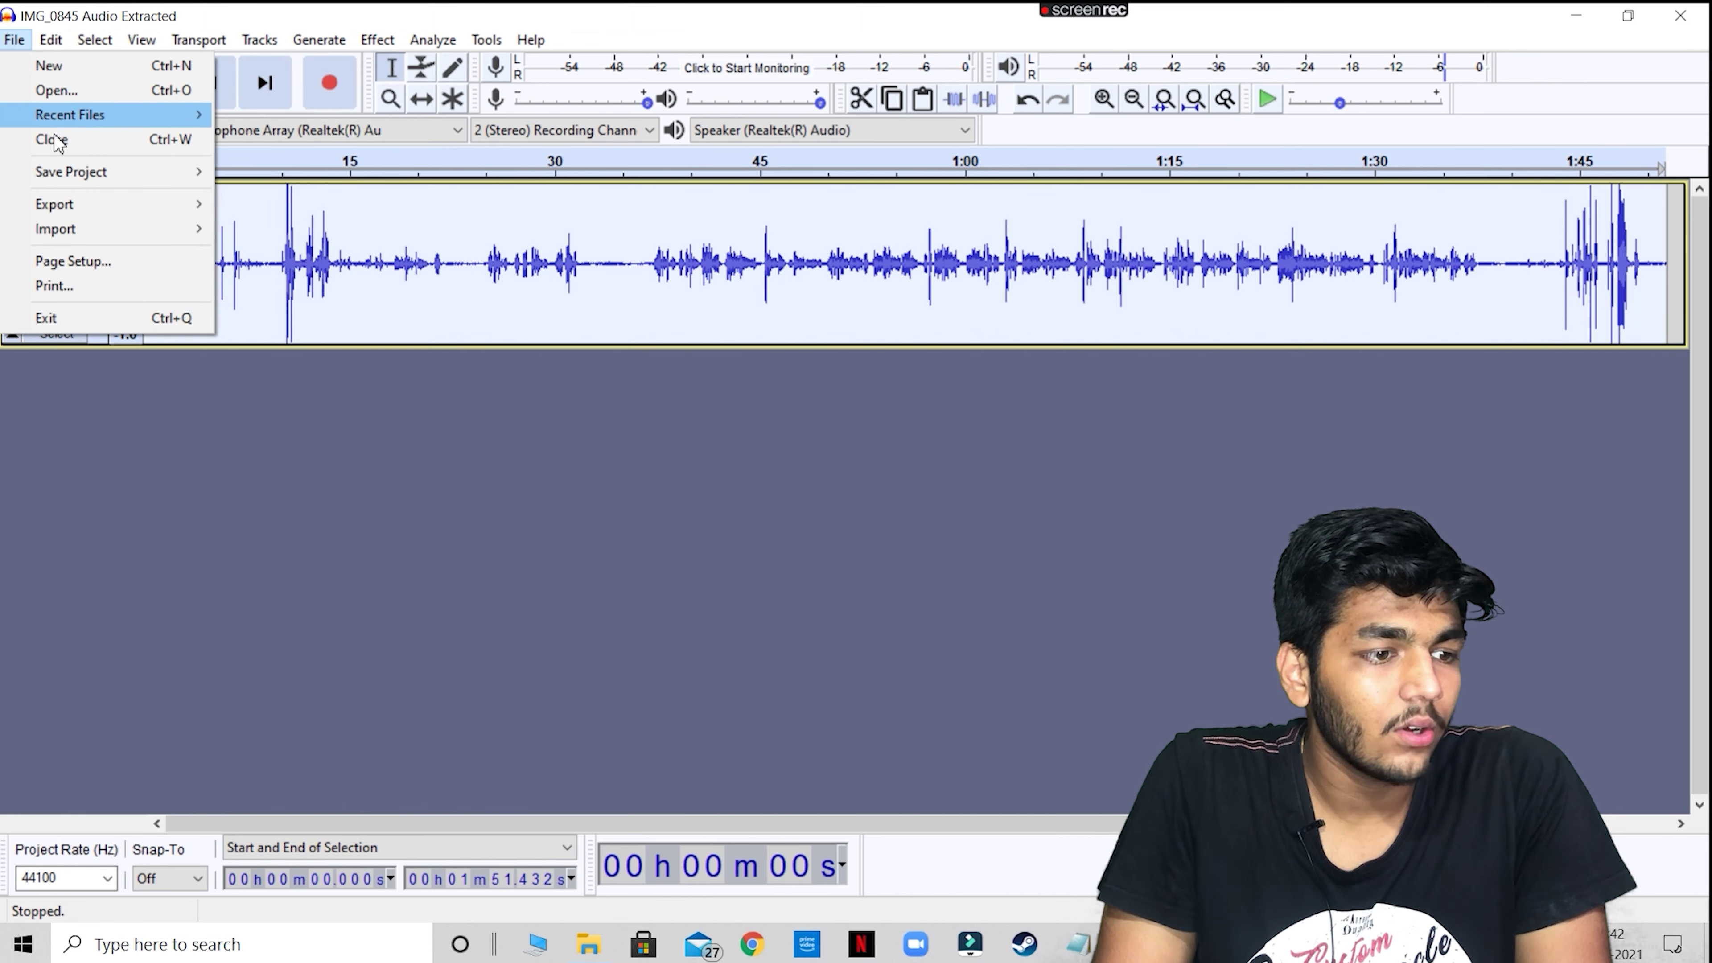
pyautogui.moveTo(80, 210)
pyautogui.click(249, 204)
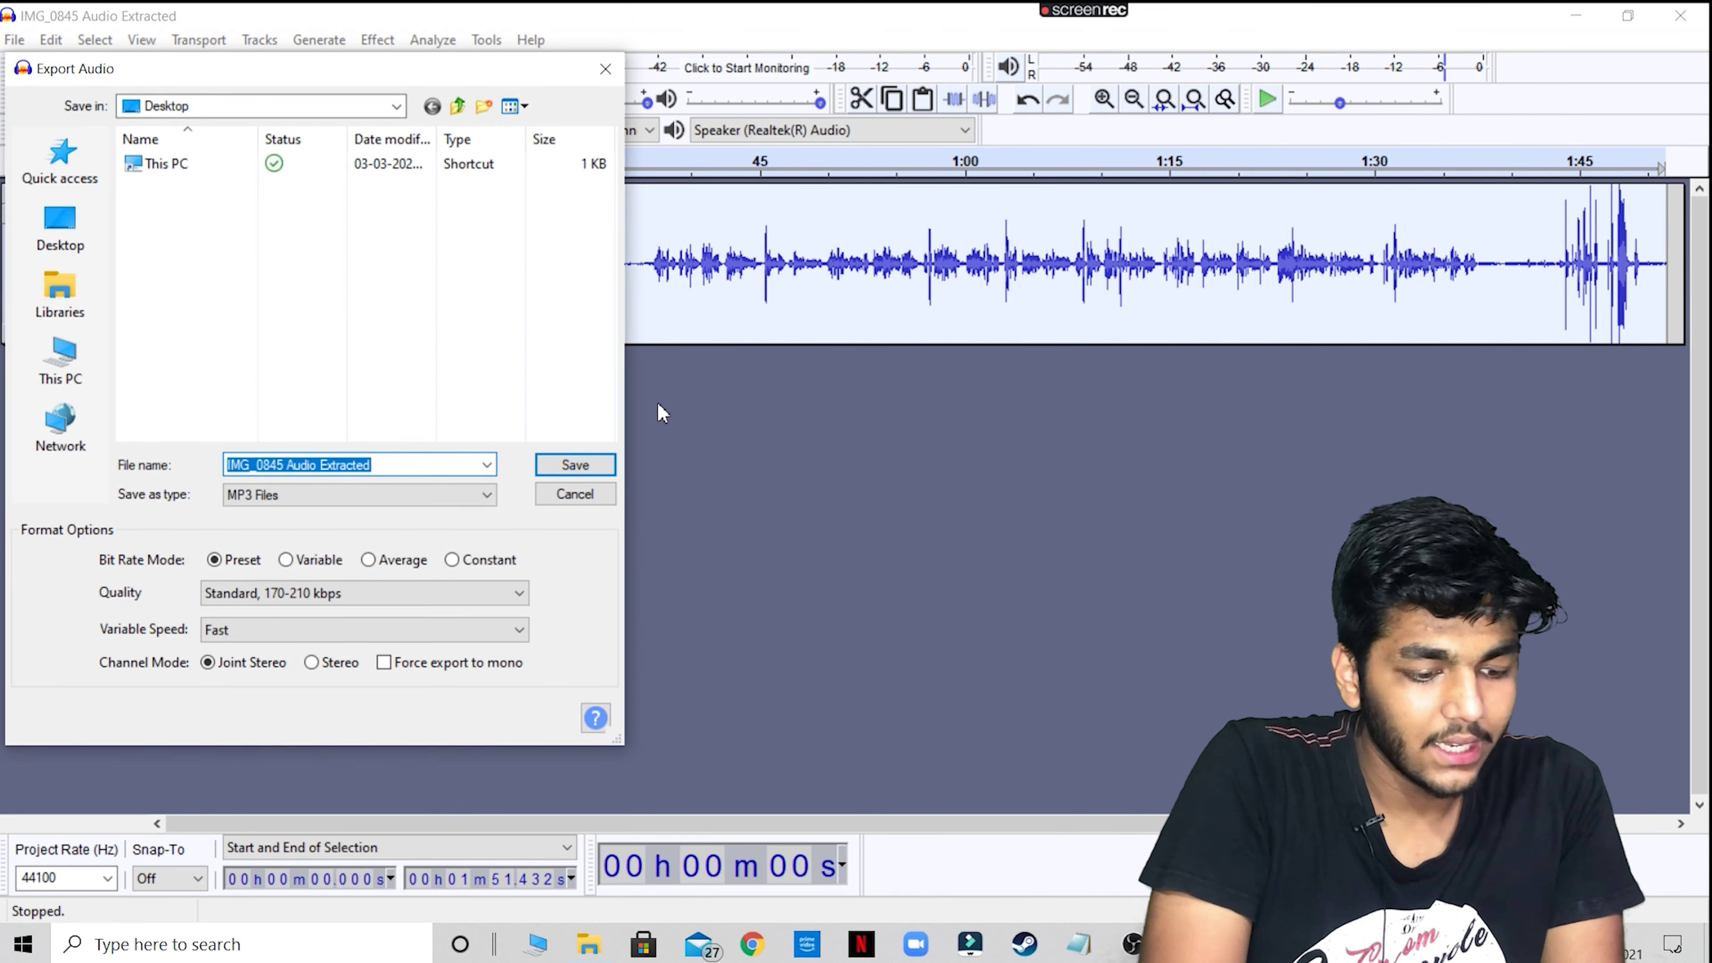
pyautogui.write('new v')
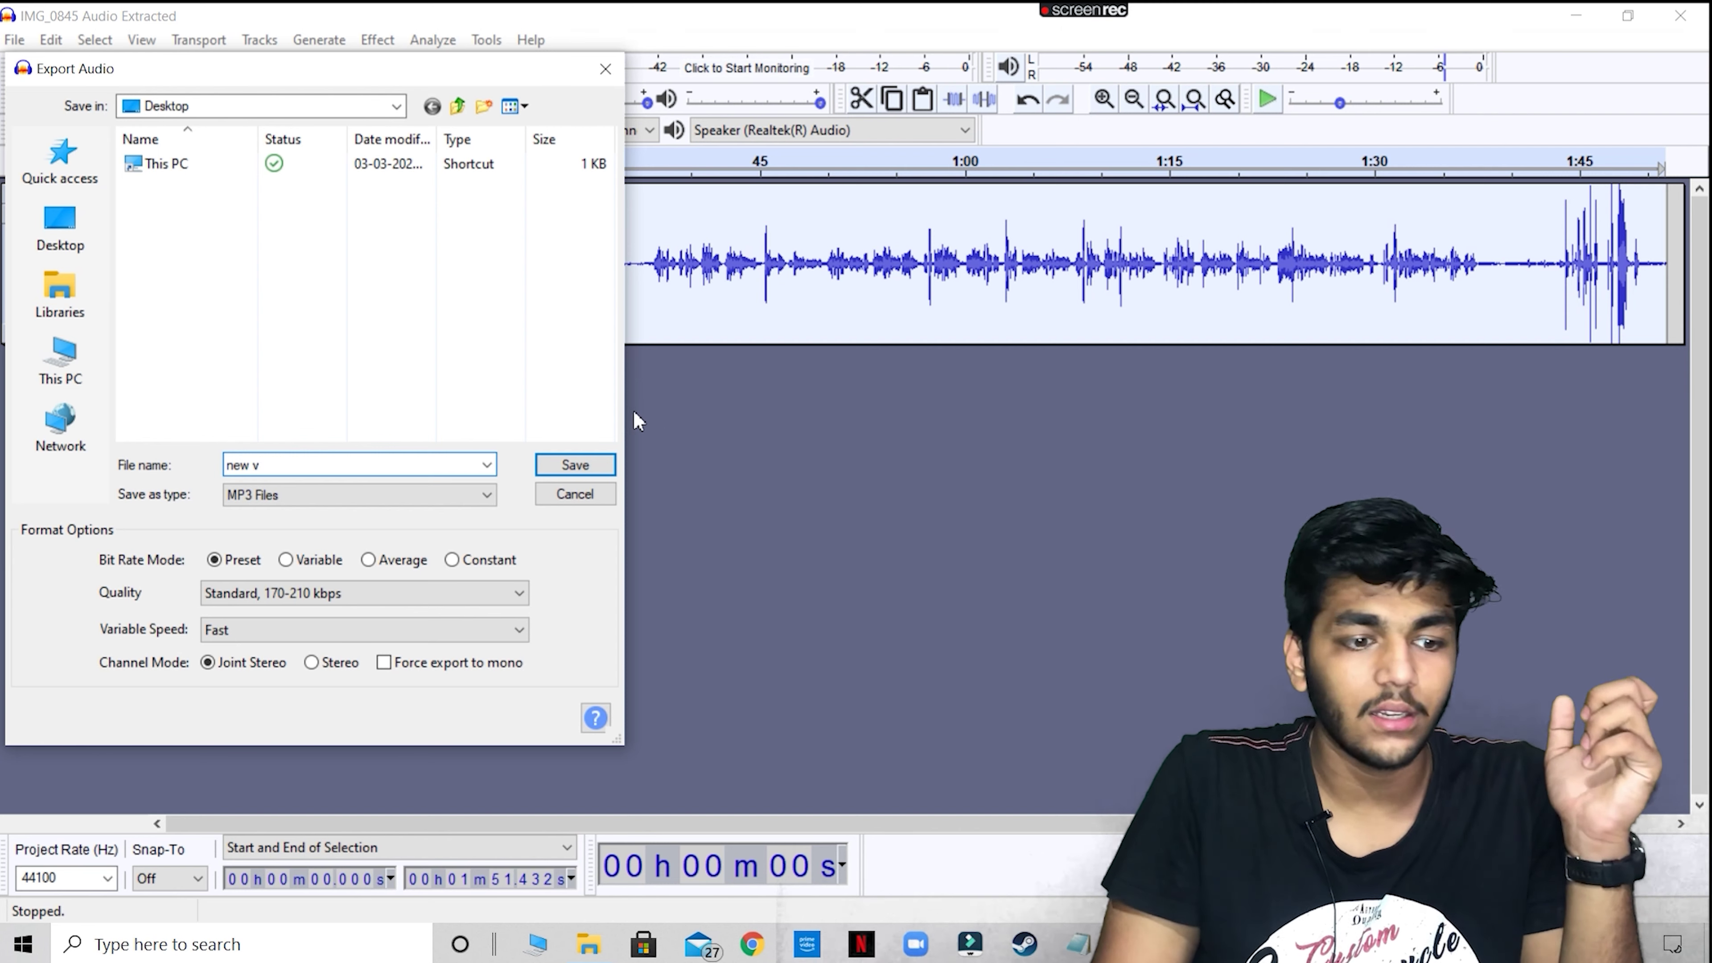
pyautogui.click(60, 229)
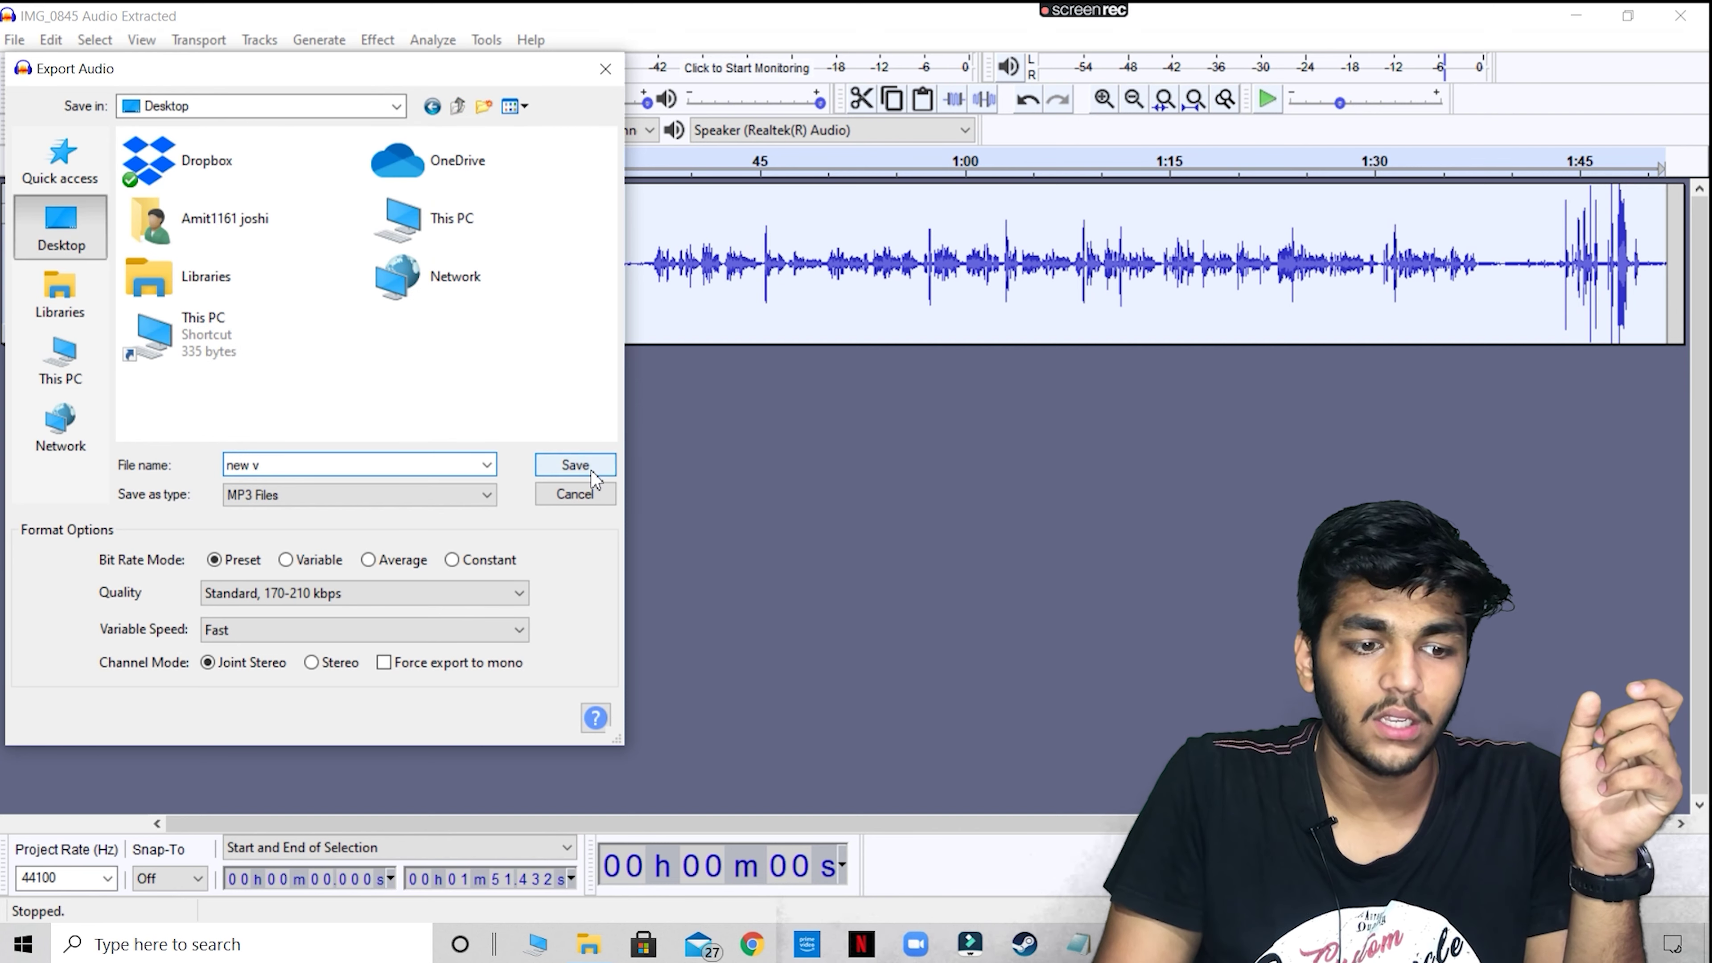
pyautogui.click(575, 464)
pyautogui.click(925, 661)
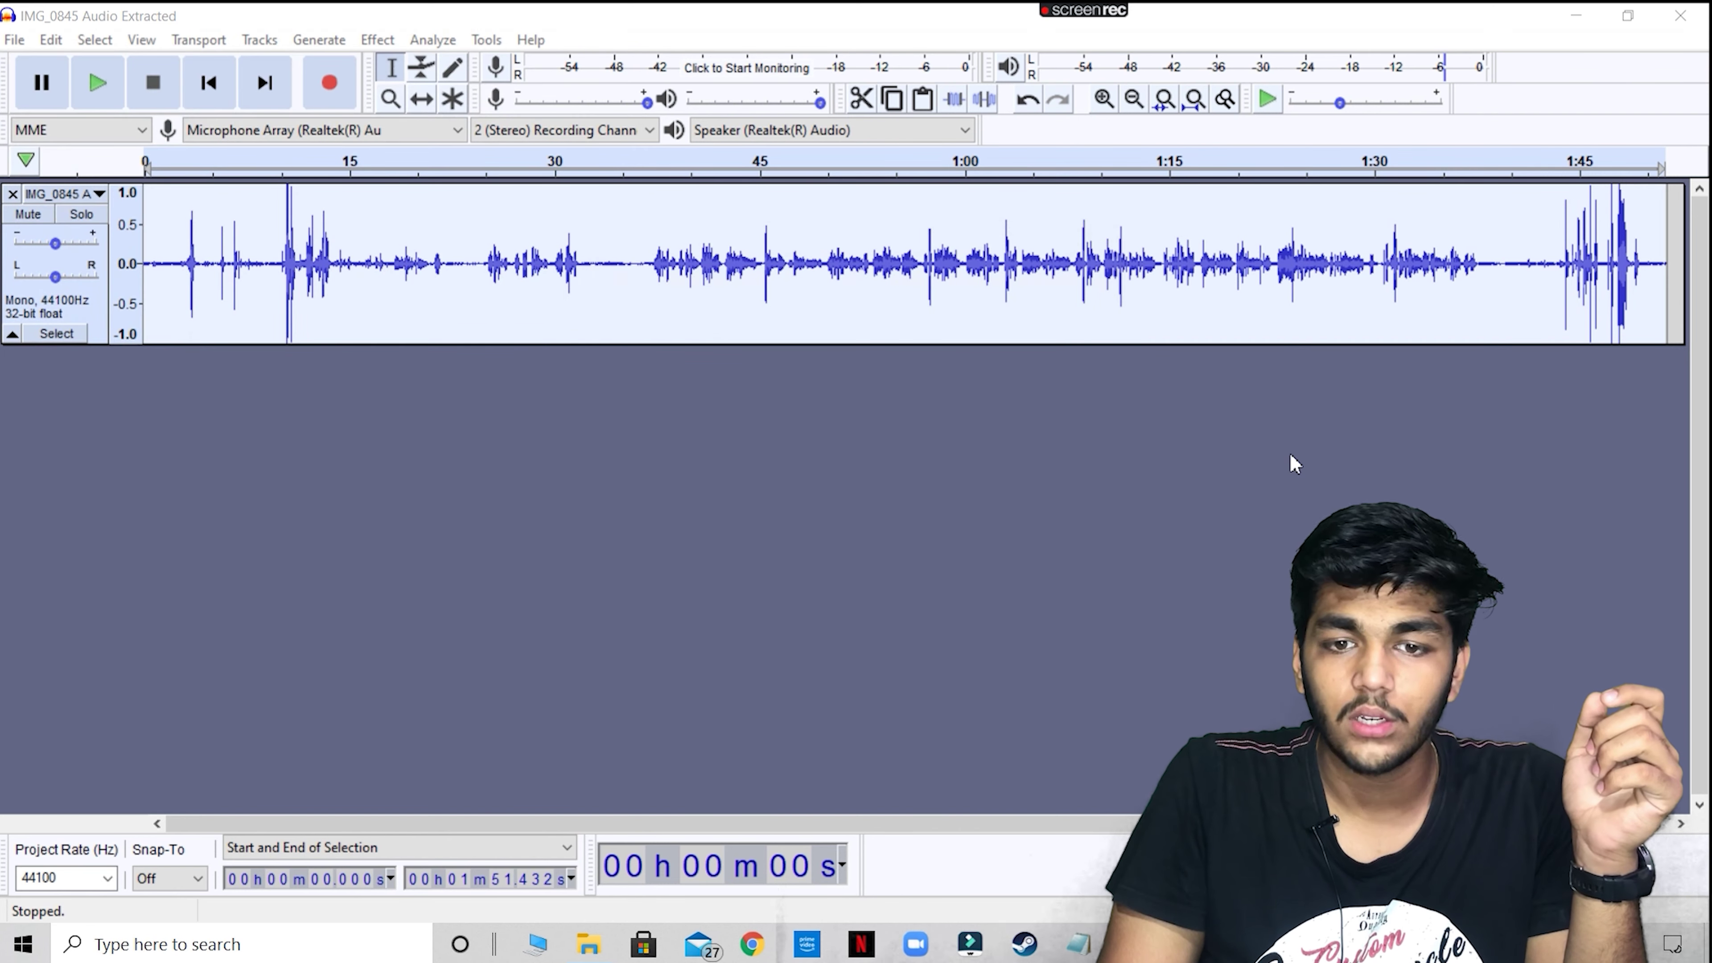
# - Minimize the open windows, switch back to Premiere Pro and import new v.mp3 from the desktop into the project
pyautogui.click(1561, 15)
pyautogui.click(1570, 15)
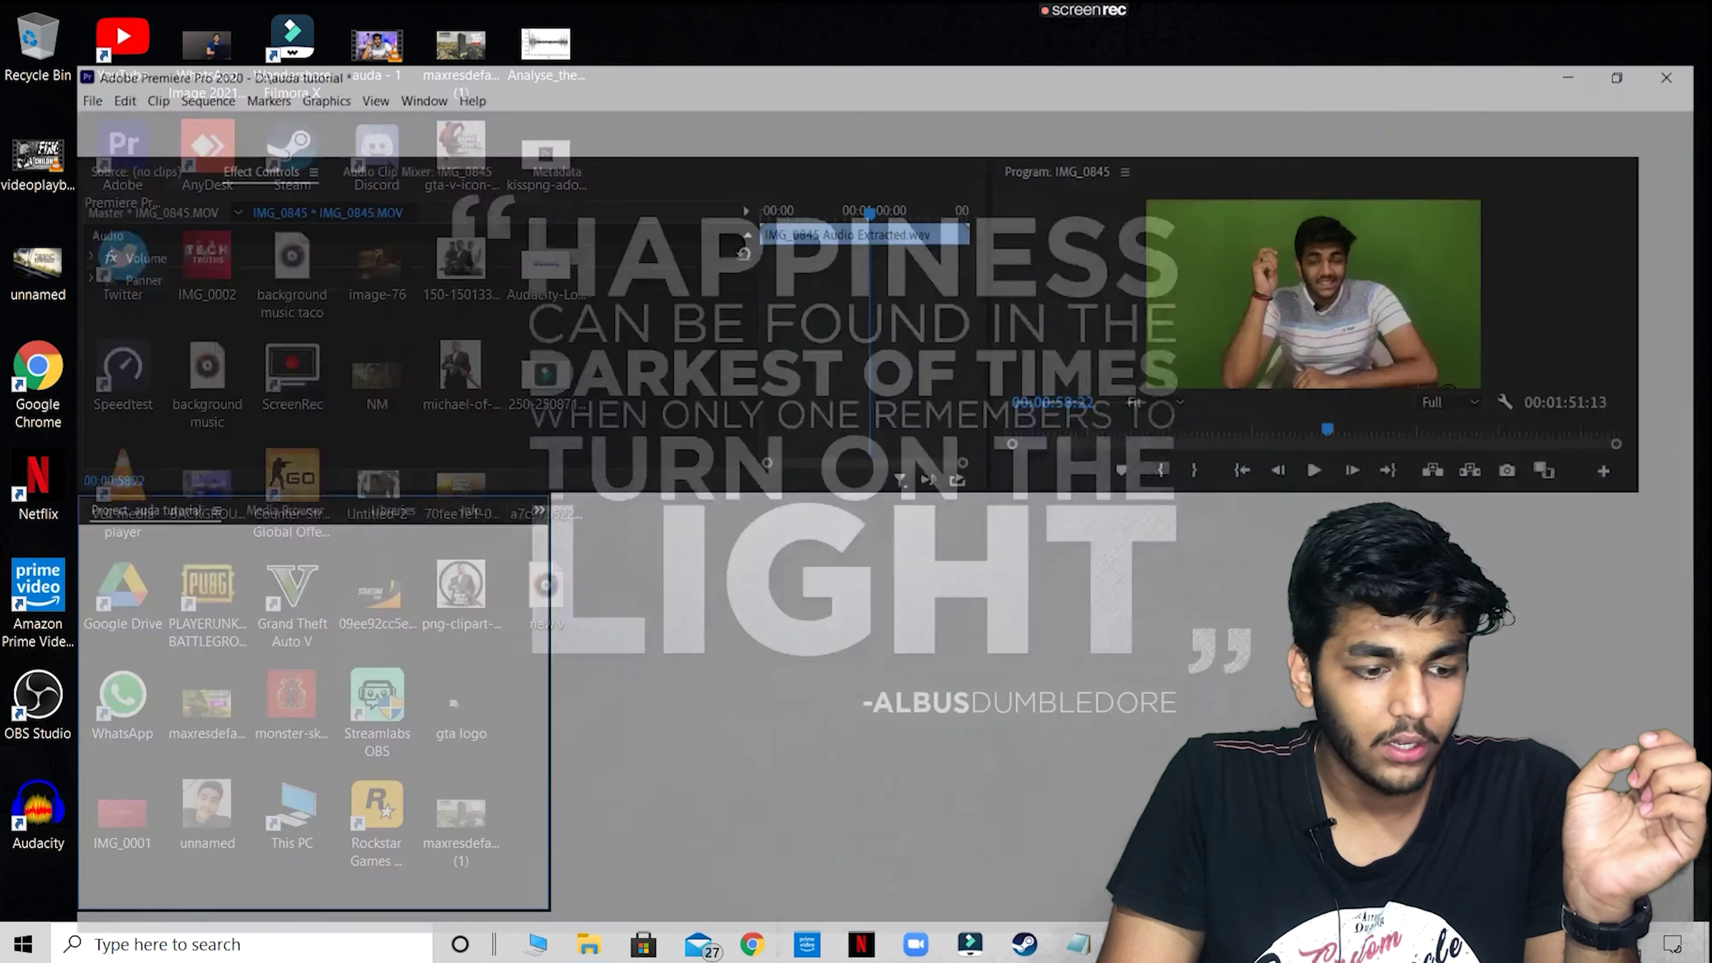
pyautogui.moveTo(1159, 944); pyautogui.dragTo(323, 712)
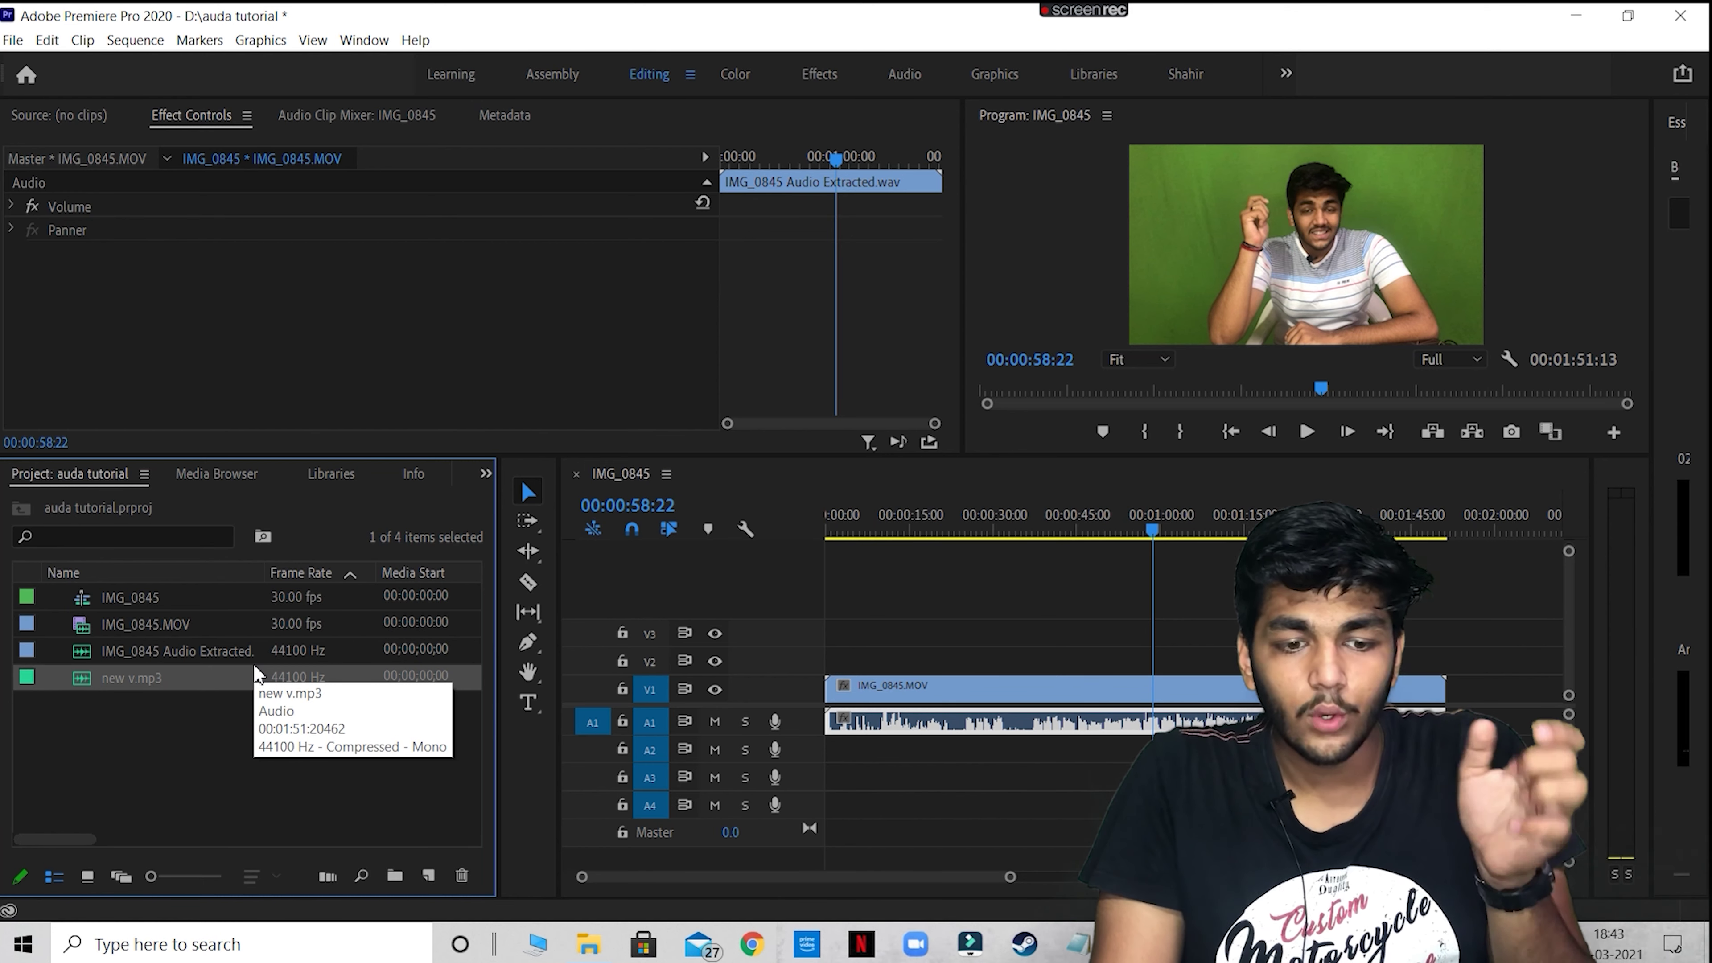
# - Play the sequence from about 48 seconds, switch to the Audio workspace and raise the Audio 1 clip volume to 15 dB
pyautogui.moveTo(1111, 534)
pyautogui.mouseDown()
pyautogui.moveTo(1055, 538)
pyautogui.moveTo(1093, 536)
pyautogui.mouseUp()
pyautogui.click(1306, 432)
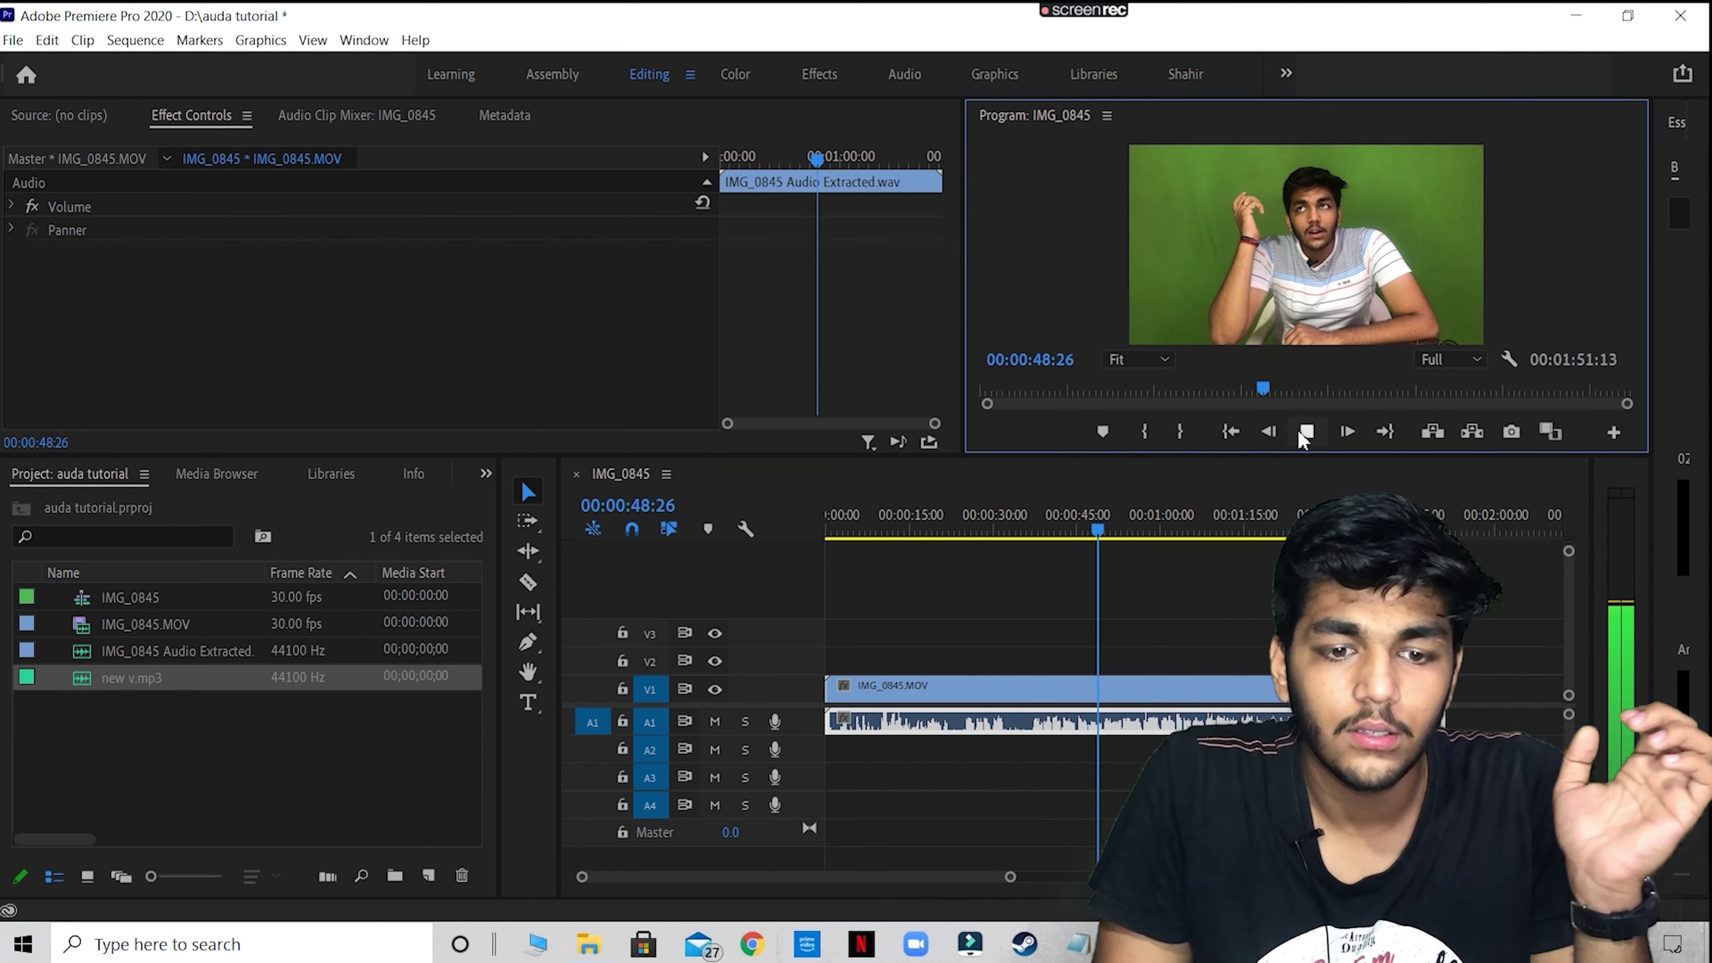
pyautogui.click(903, 74)
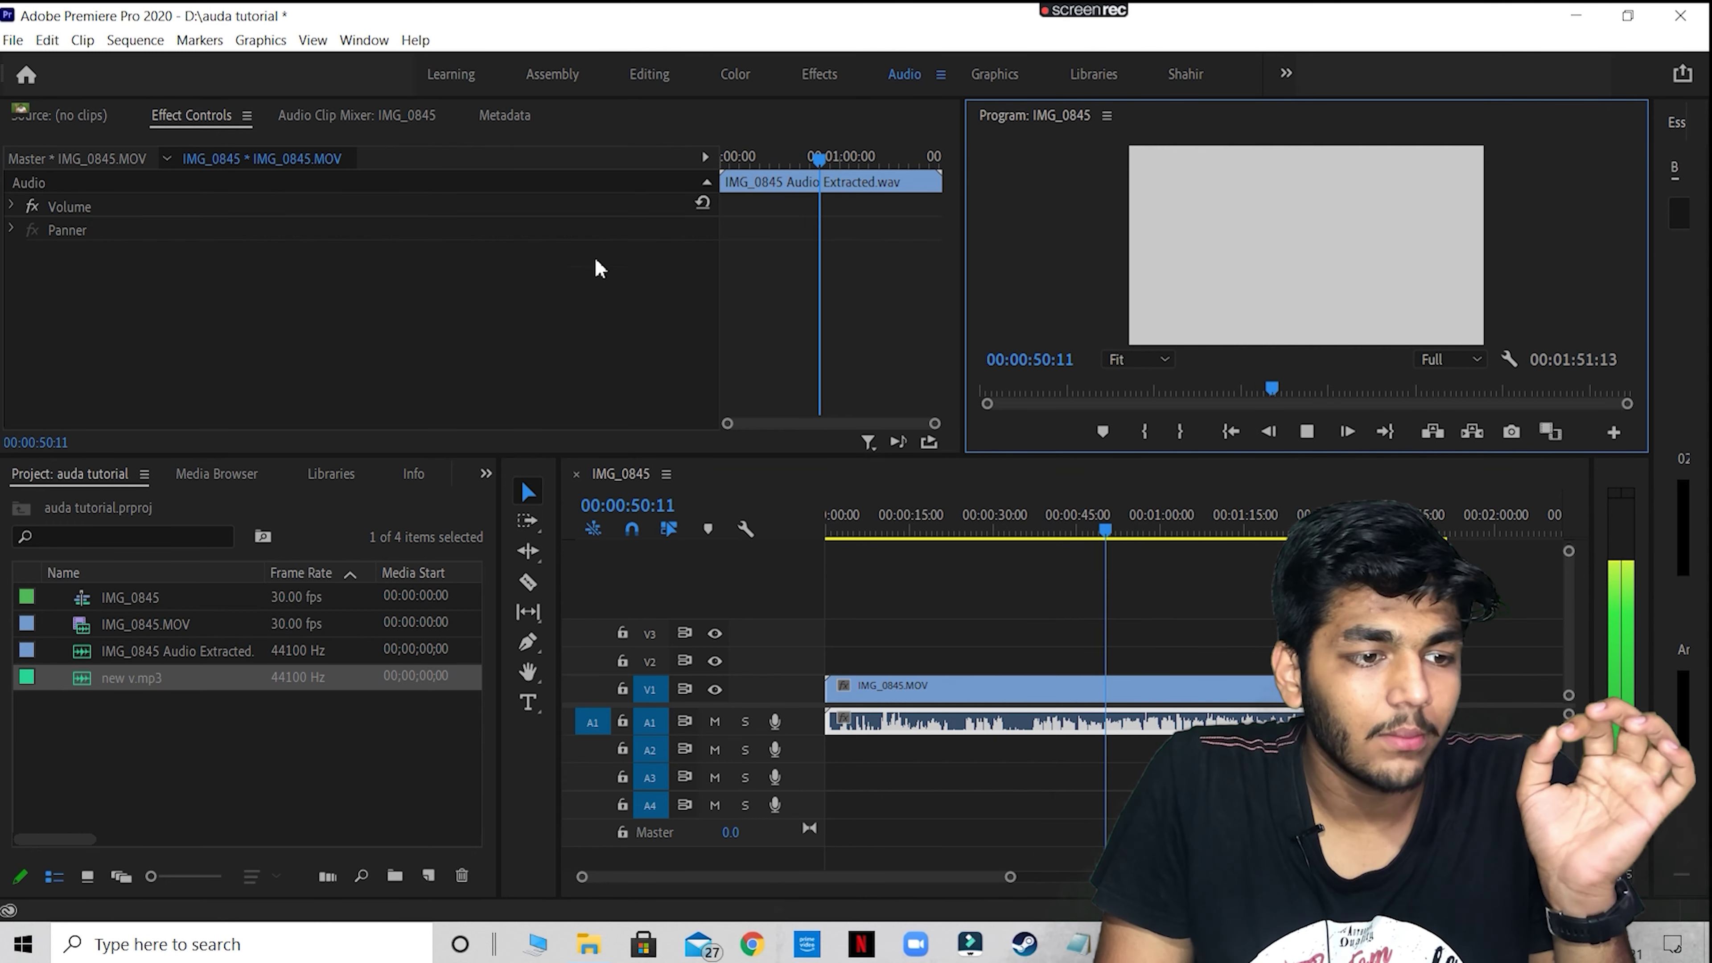
pyautogui.moveTo(423, 322); pyautogui.dragTo(415, 295)
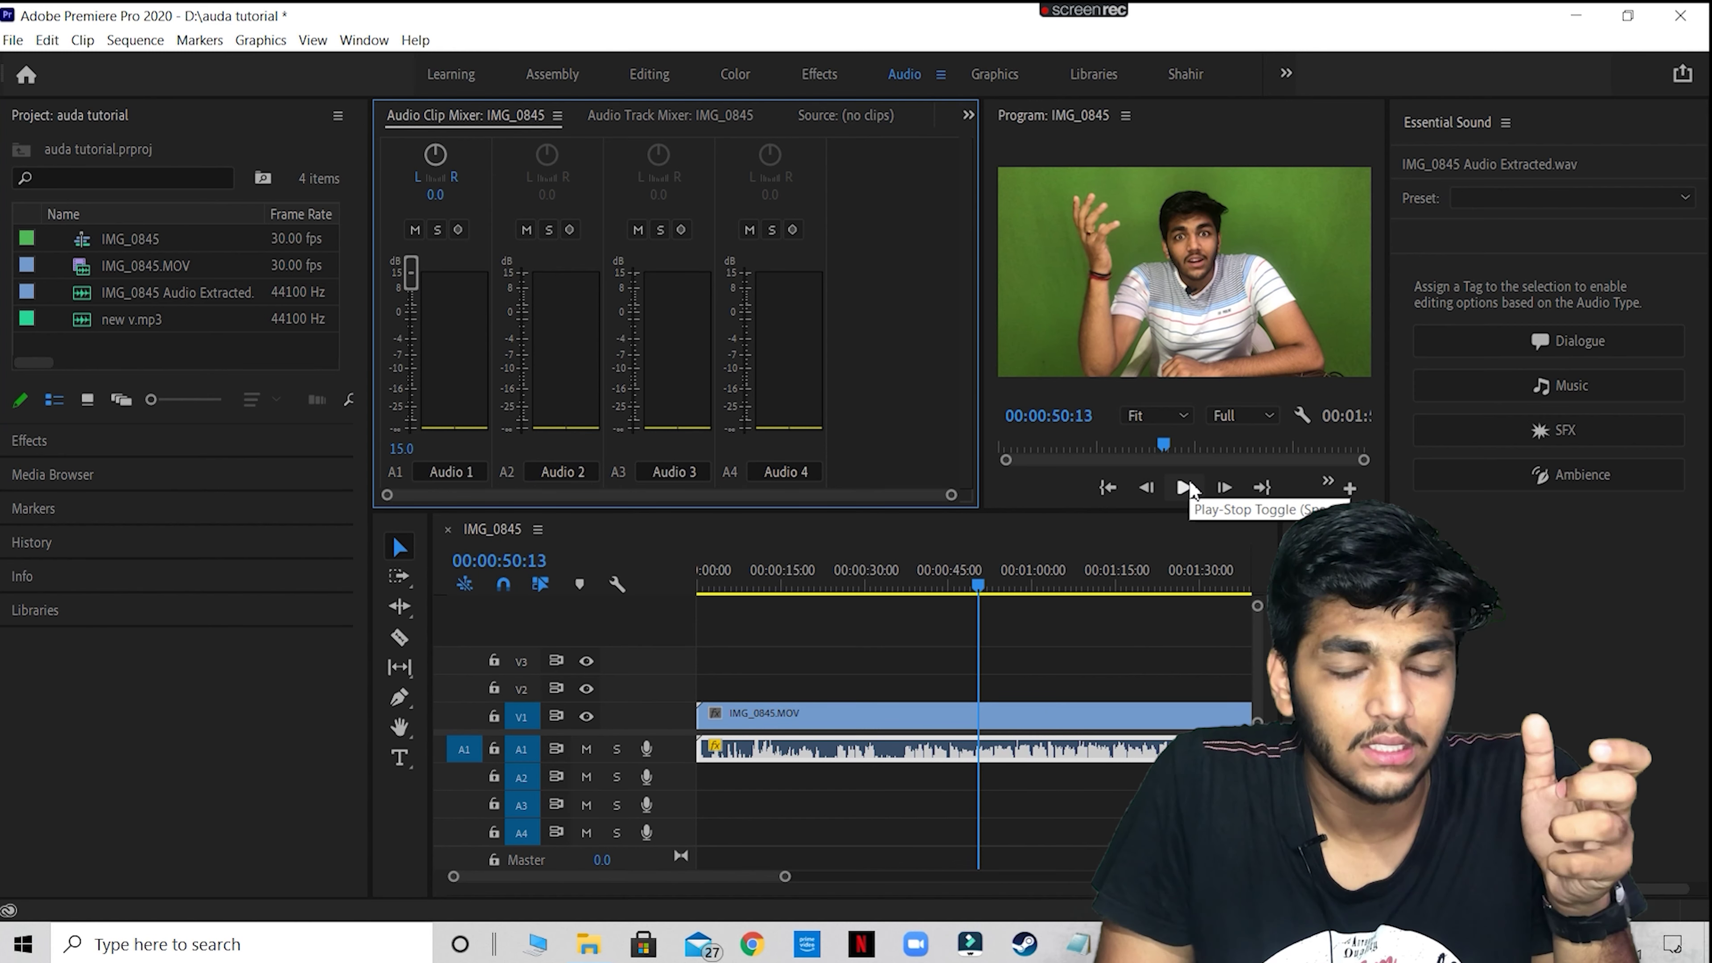
# - Play the boosted original audio from about 50 seconds, and replace it on track A1 with new v.mp3, starting at the sequence beginning
pyautogui.click(1185, 488)
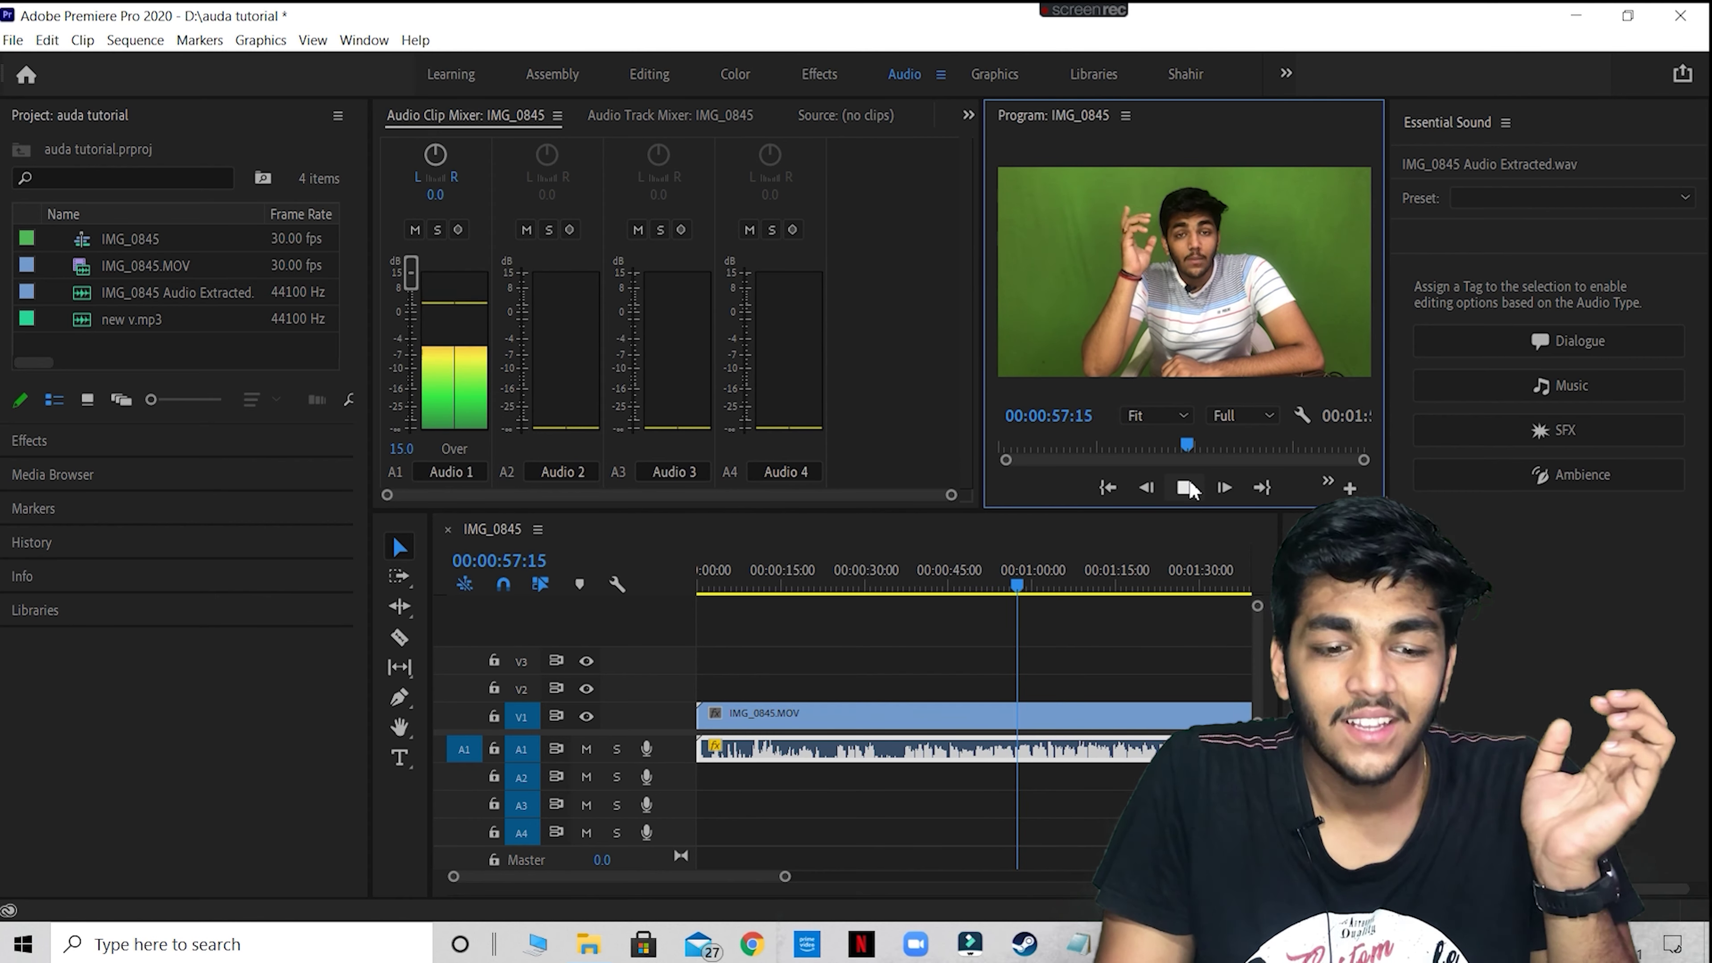
pyautogui.click(1185, 488)
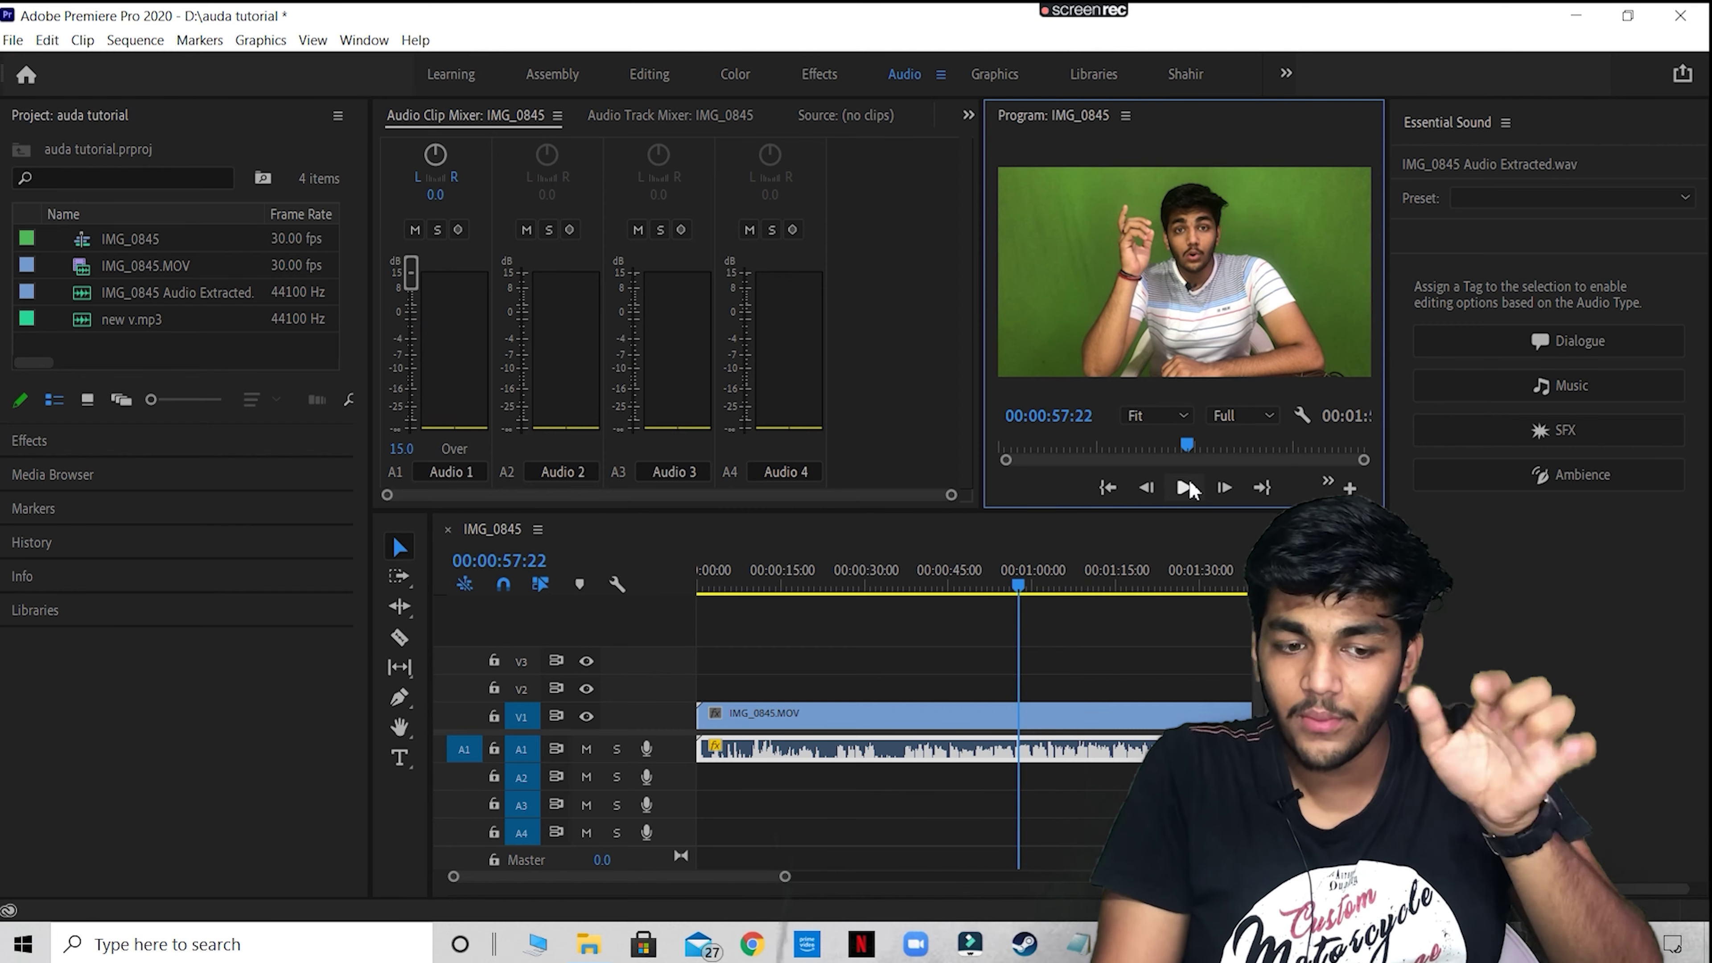
pyautogui.rightClick(914, 748)
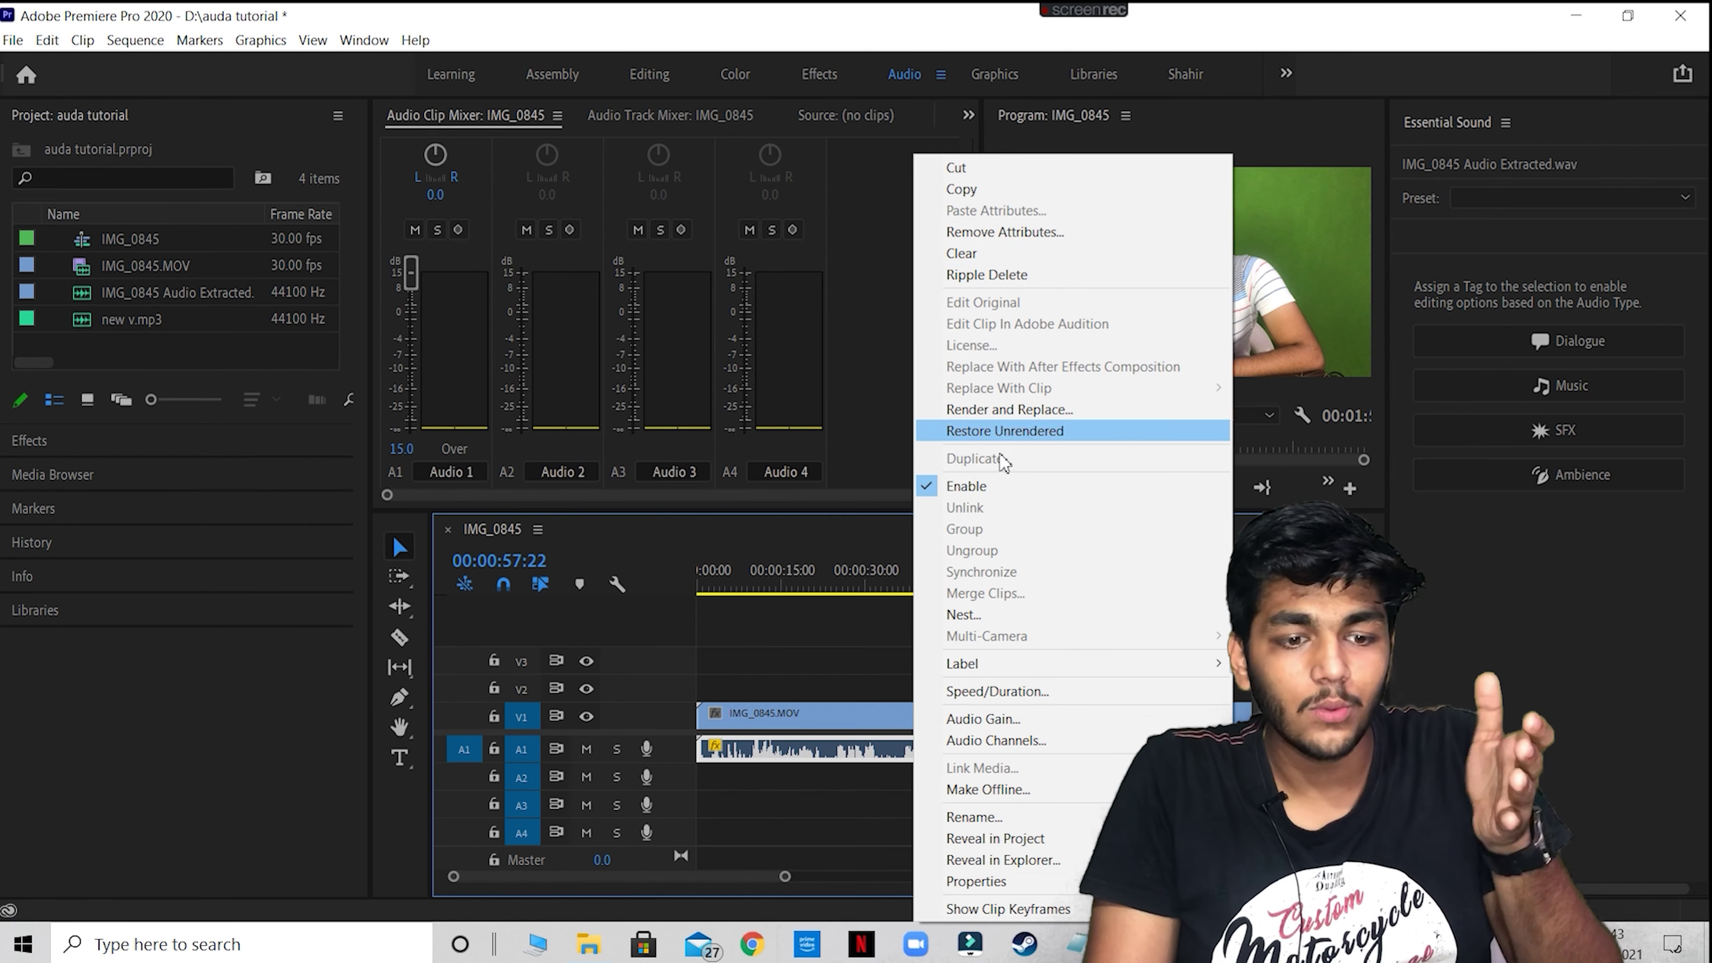
pyautogui.click(1009, 262)
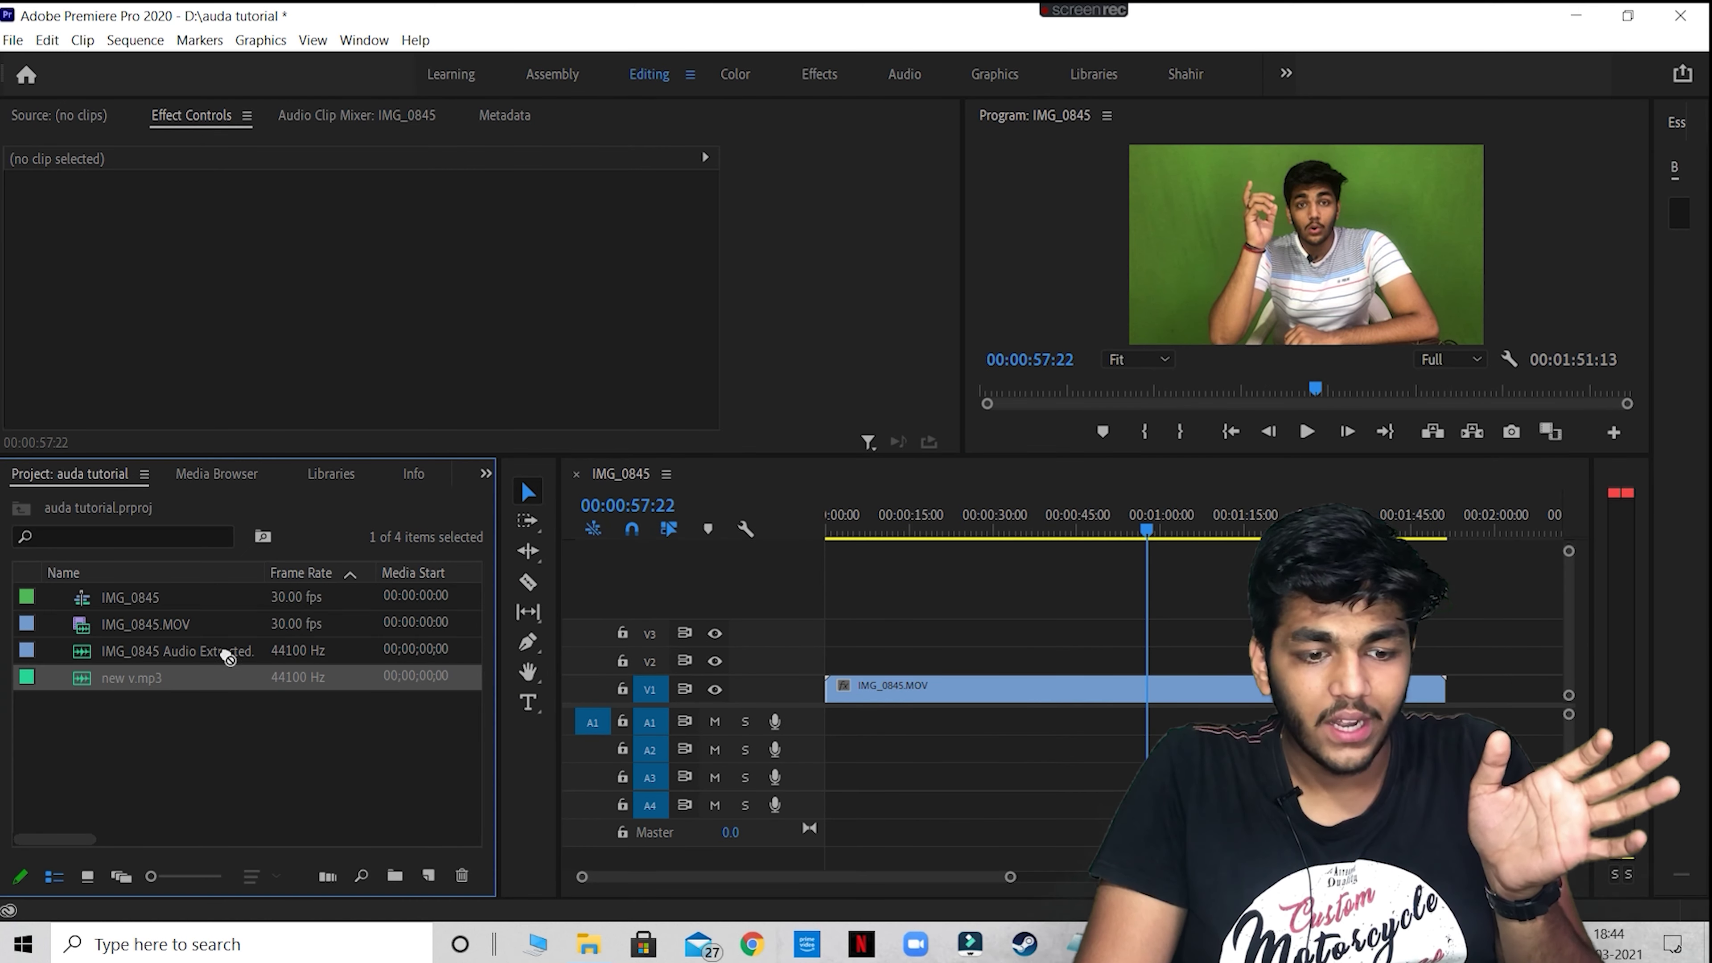
pyautogui.moveTo(764, 692); pyautogui.dragTo(842, 720)
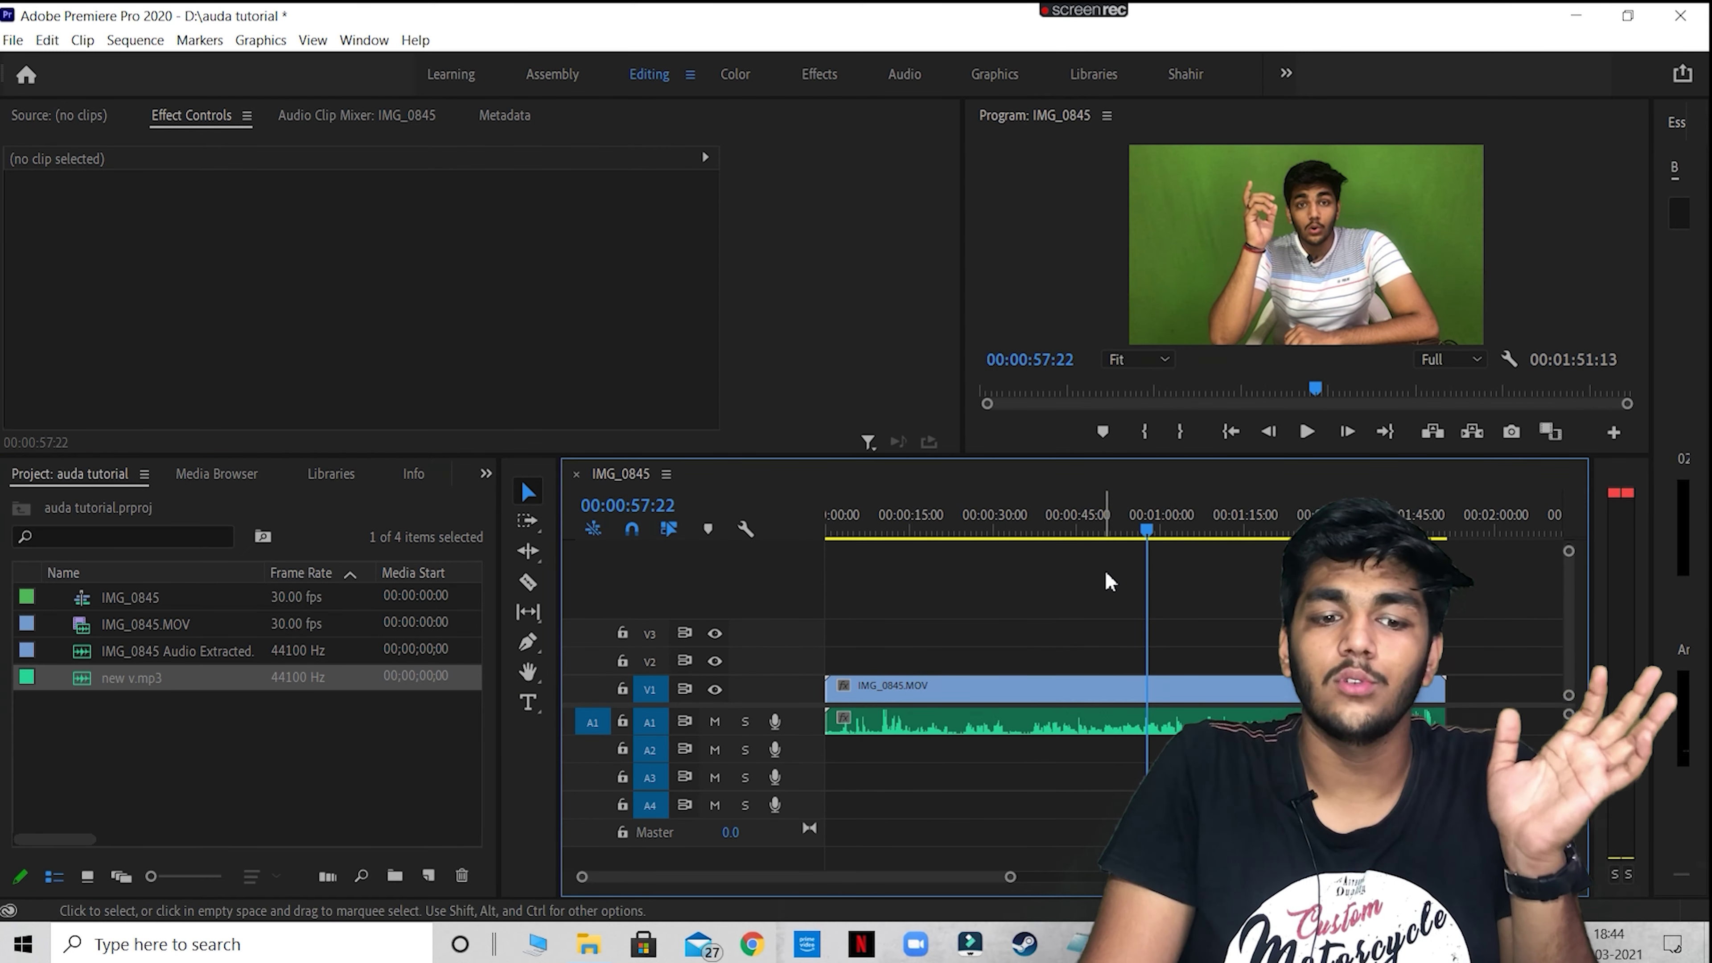
# - Play the cleaned audio from about 47 seconds, raise its Audio 1 clip volume to 15 dB in the Audio workspace, and listen again
pyautogui.moveTo(1142, 528); pyautogui.dragTo(1085, 531)
pyautogui.click(1305, 432)
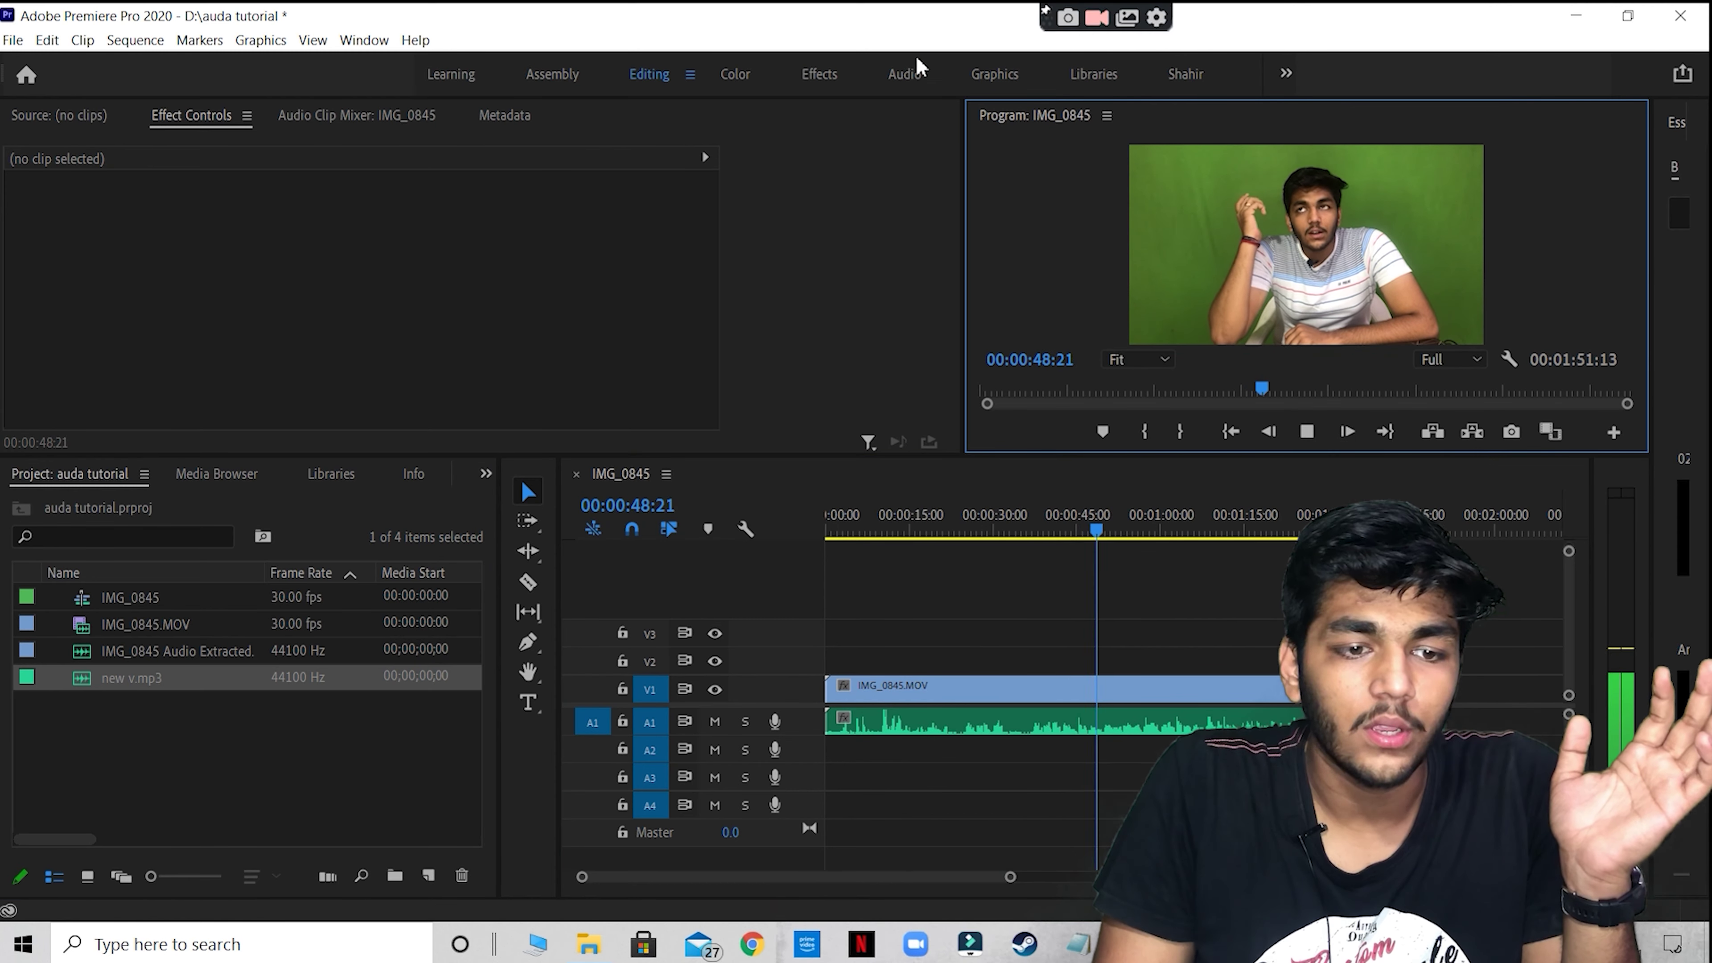
pyautogui.click(904, 74)
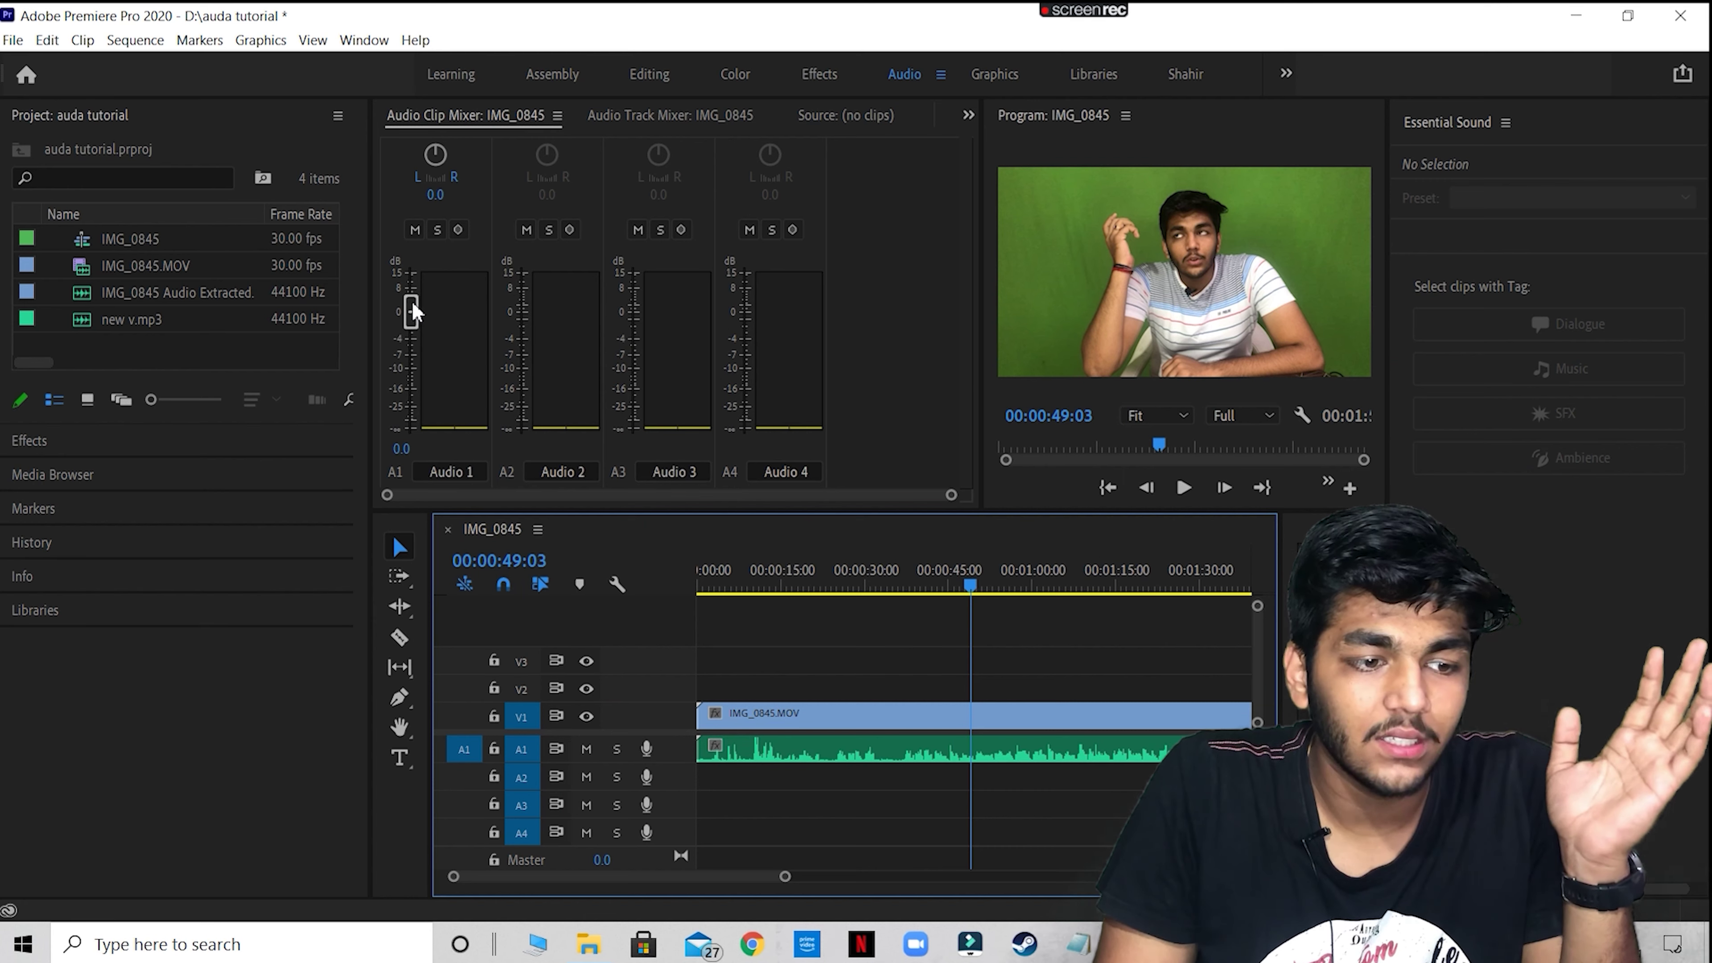
pyautogui.moveTo(412, 312); pyautogui.dragTo(419, 249)
pyautogui.click(1183, 488)
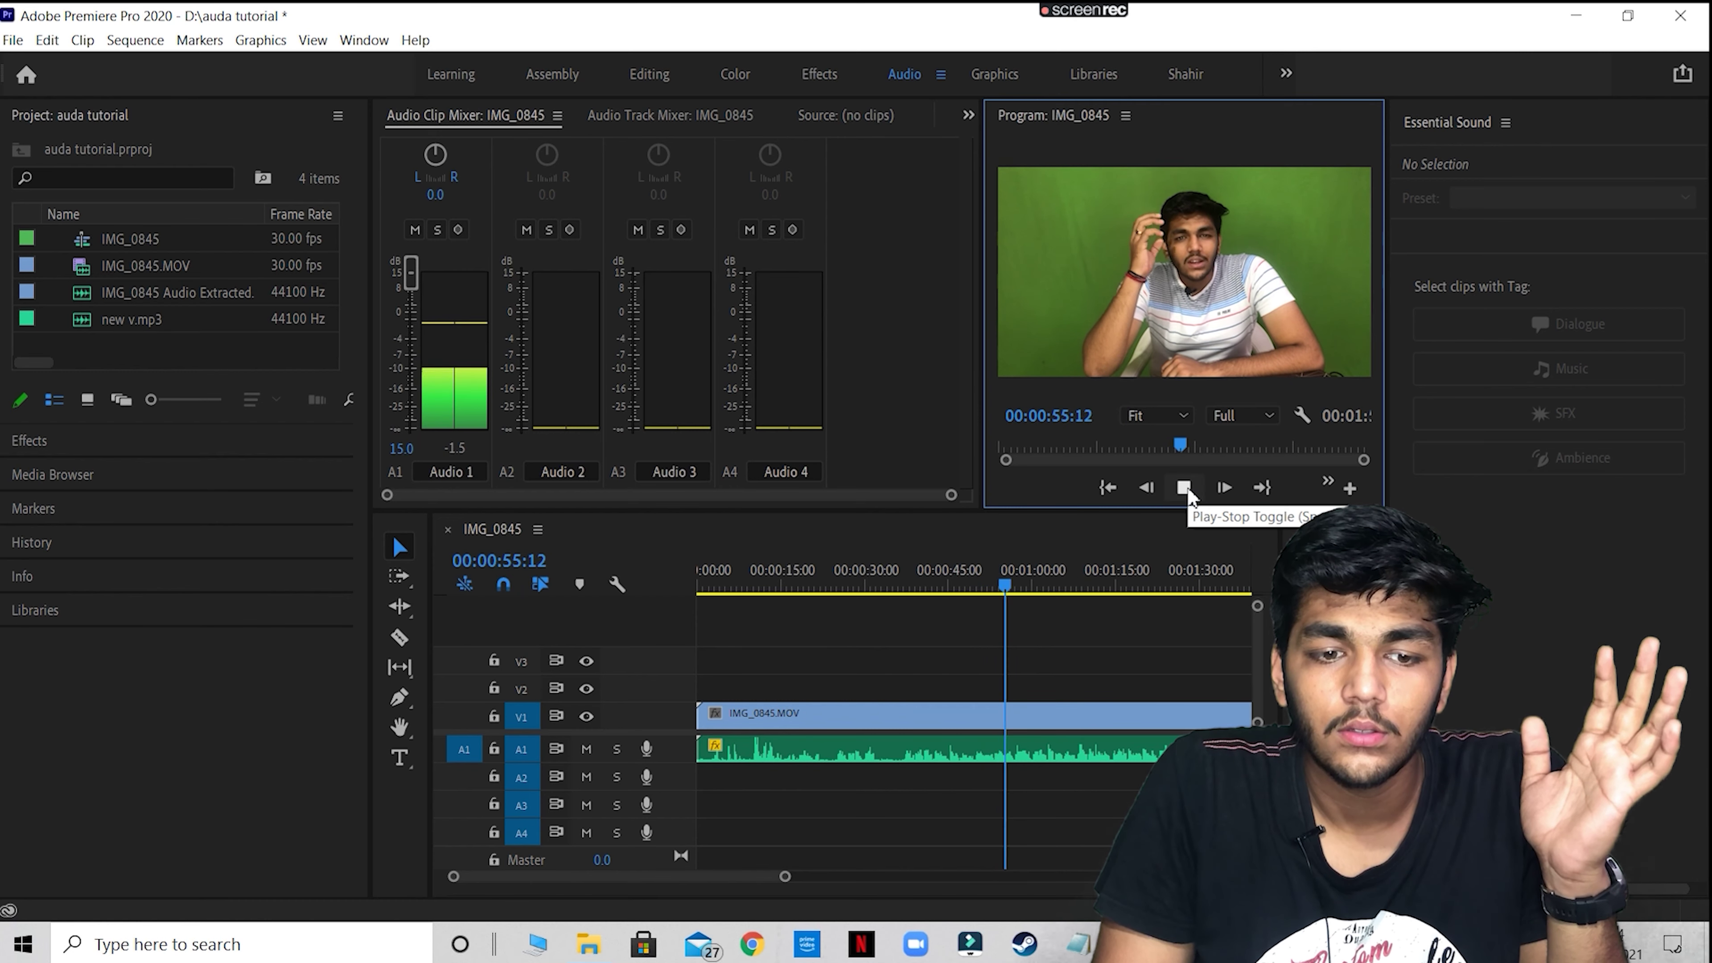
pyautogui.click(1185, 488)
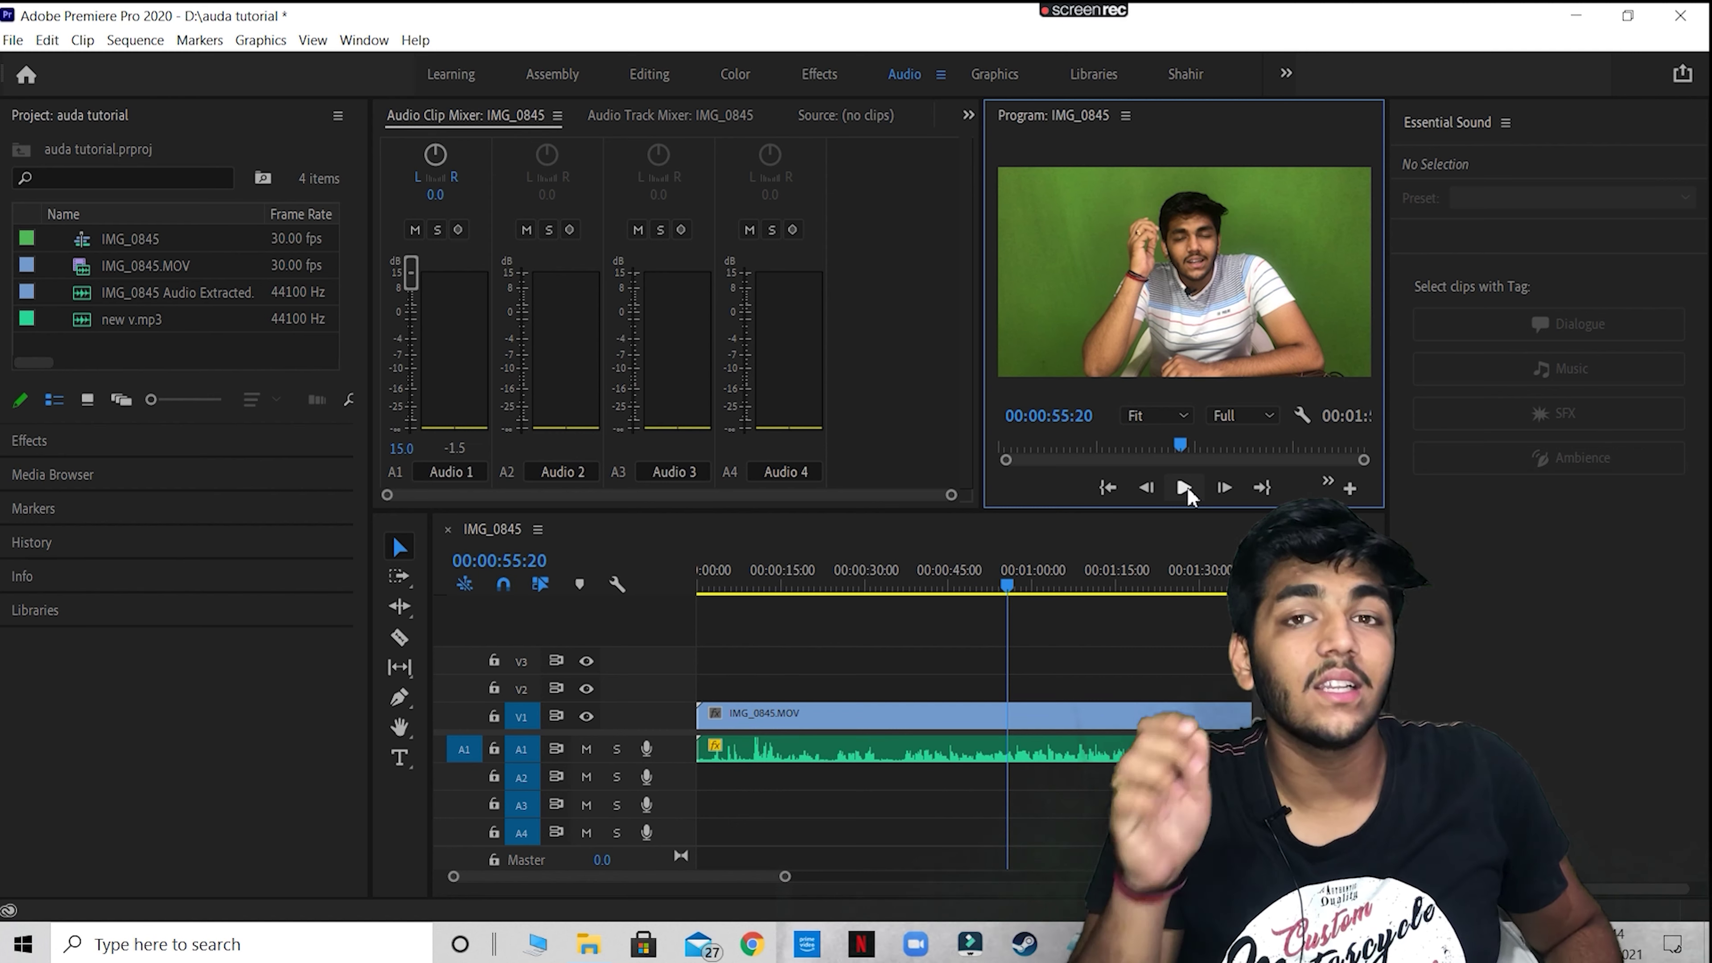
# - Clear the cleaned audio and the video clip from the sequence, and place the original IMG_0845.MOV at its start
pyautogui.rightClick(1061, 750)
pyautogui.click(1103, 253)
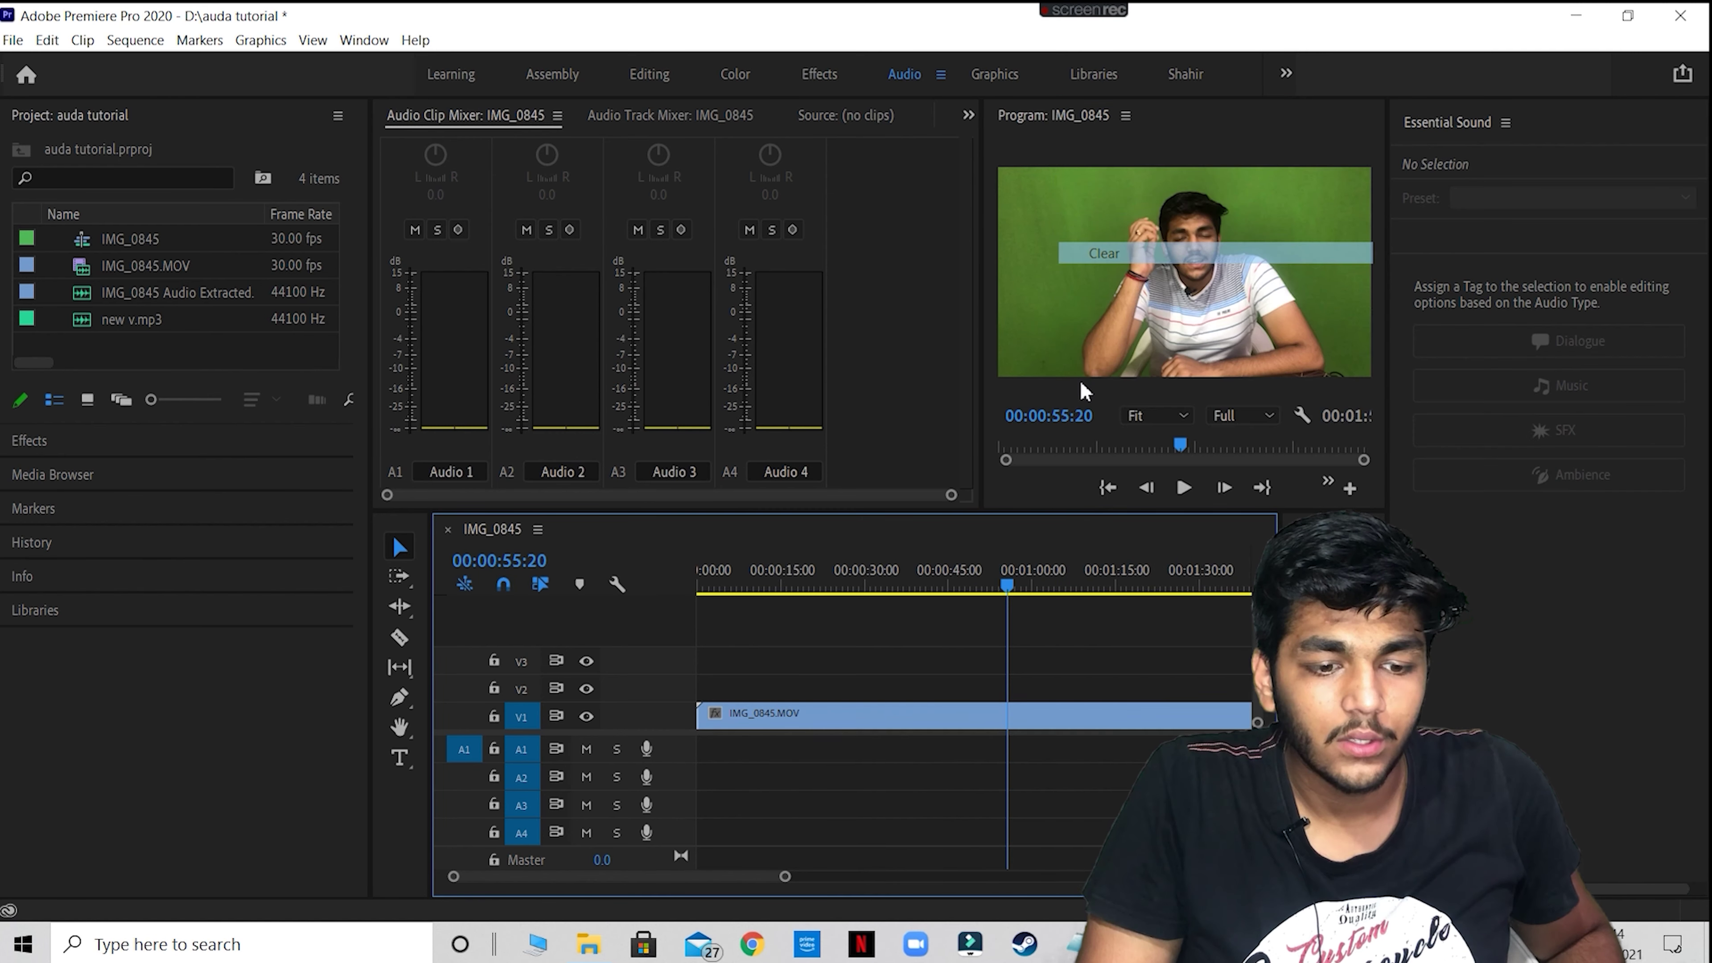
pyautogui.rightClick(945, 715)
pyautogui.click(990, 101)
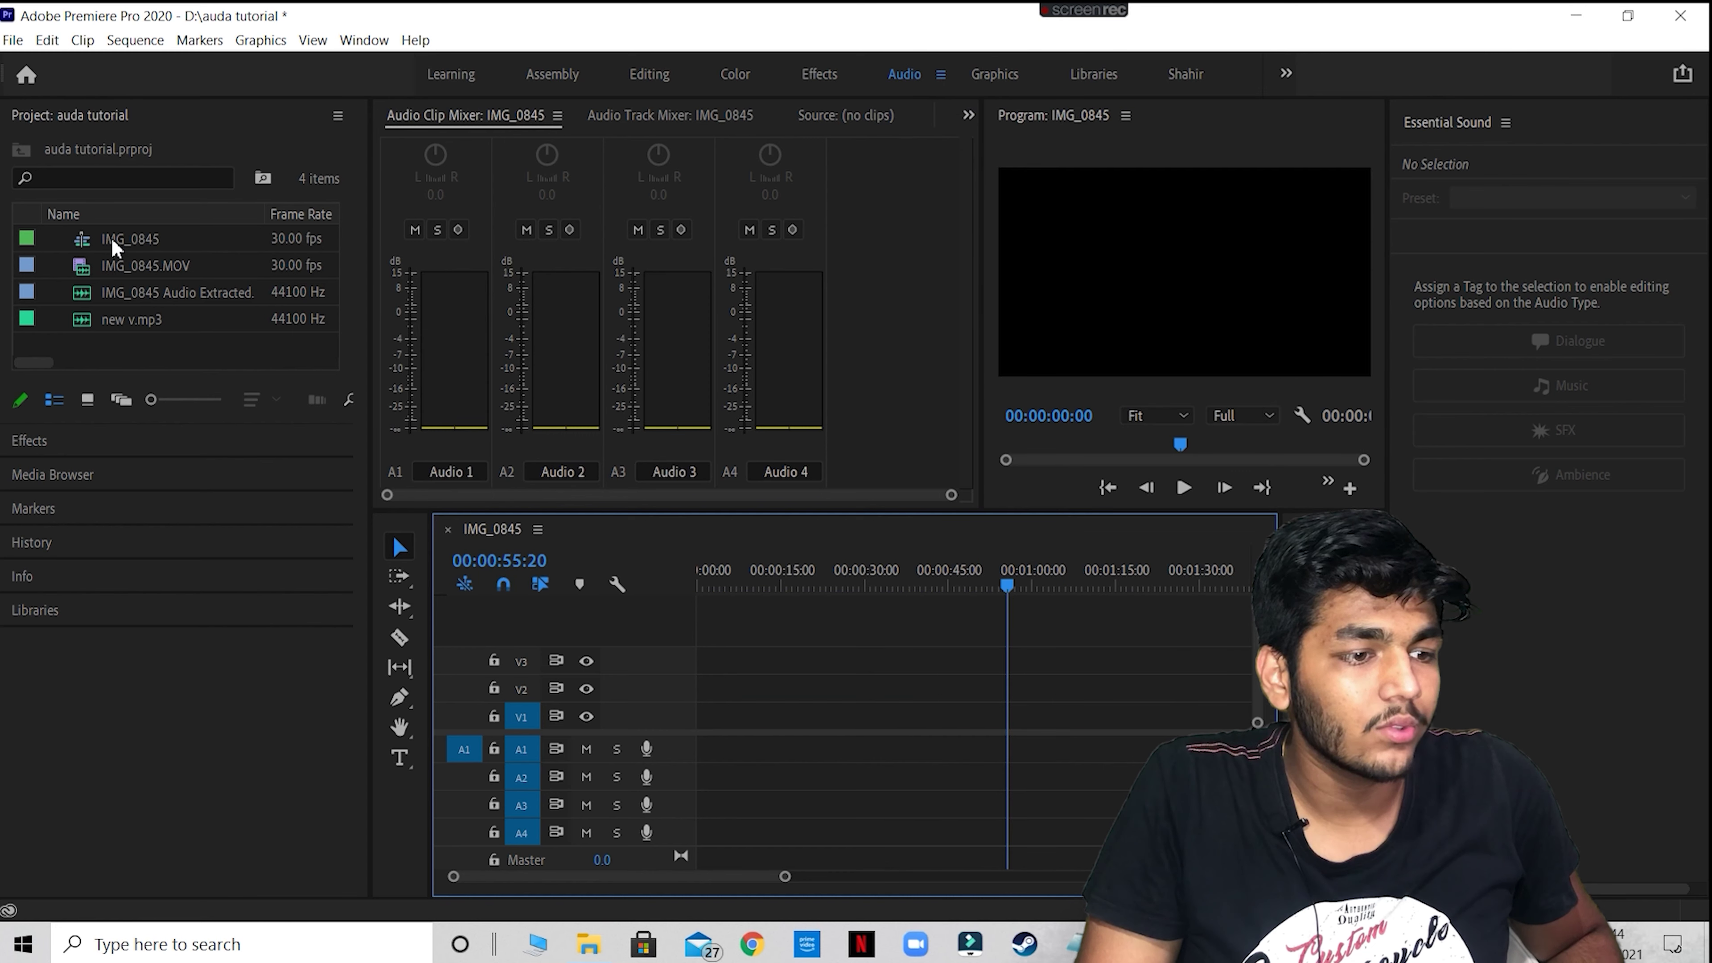
pyautogui.moveTo(121, 273); pyautogui.dragTo(680, 711)
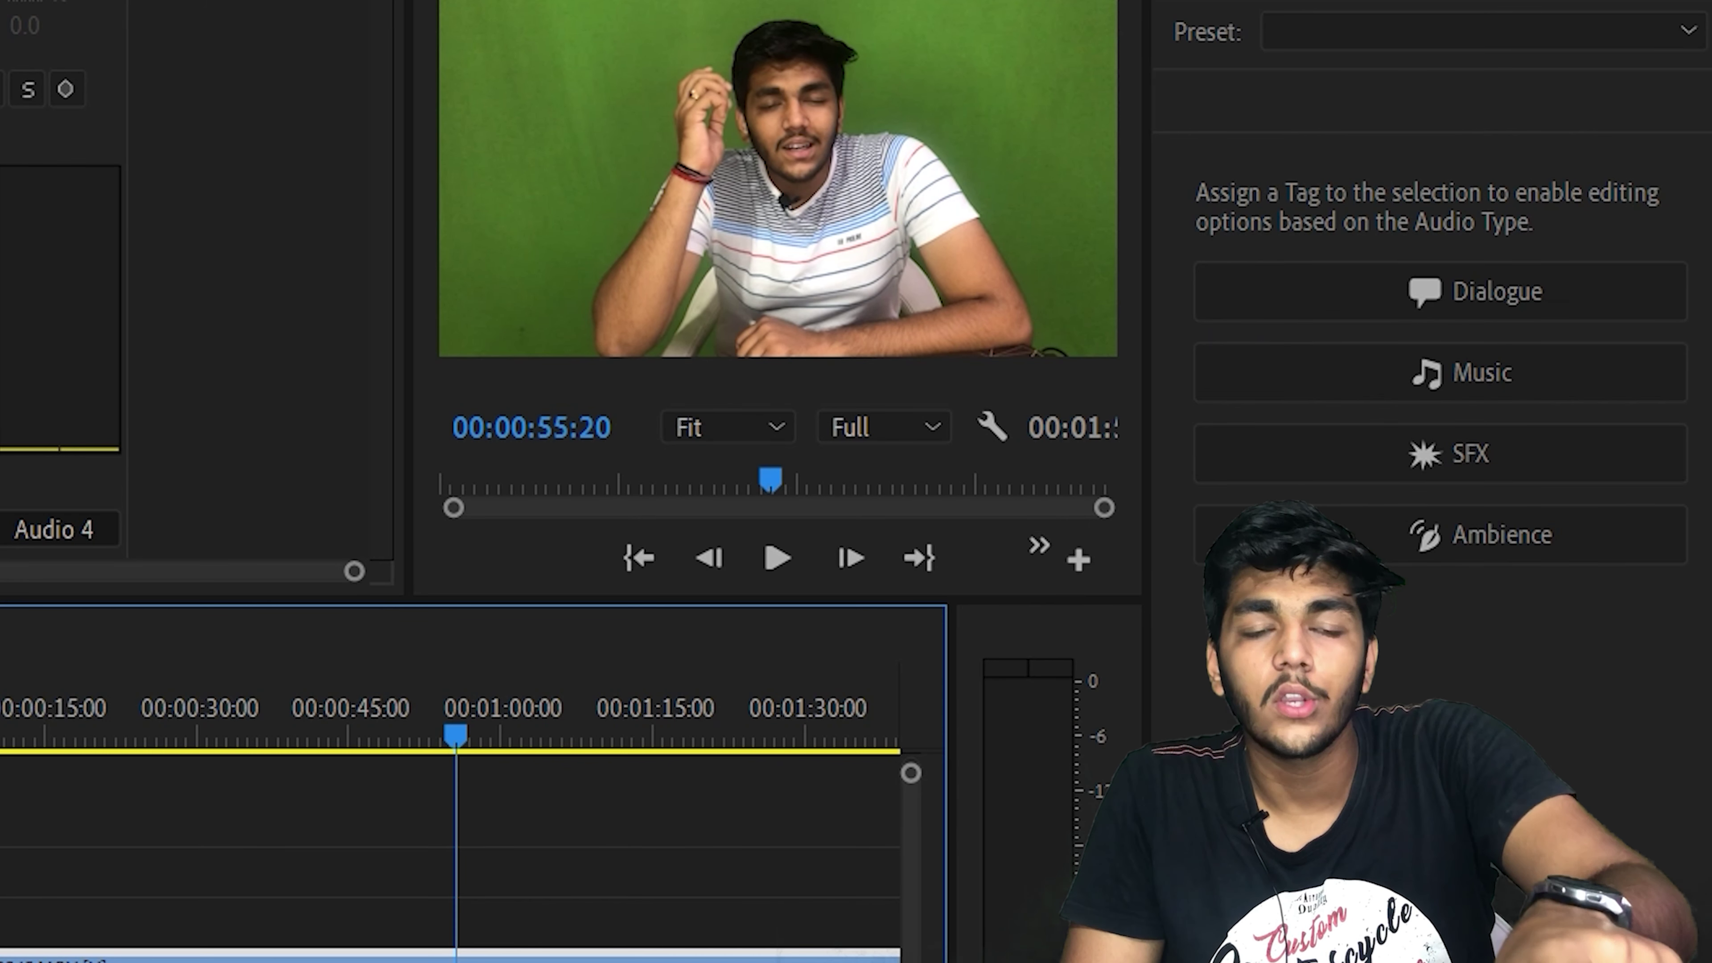
# - Tag the IMG_0845.MOV clip's audio as Dialogue and enable Reduce Noise with an amount of 8.1
pyautogui.click(1498, 290)
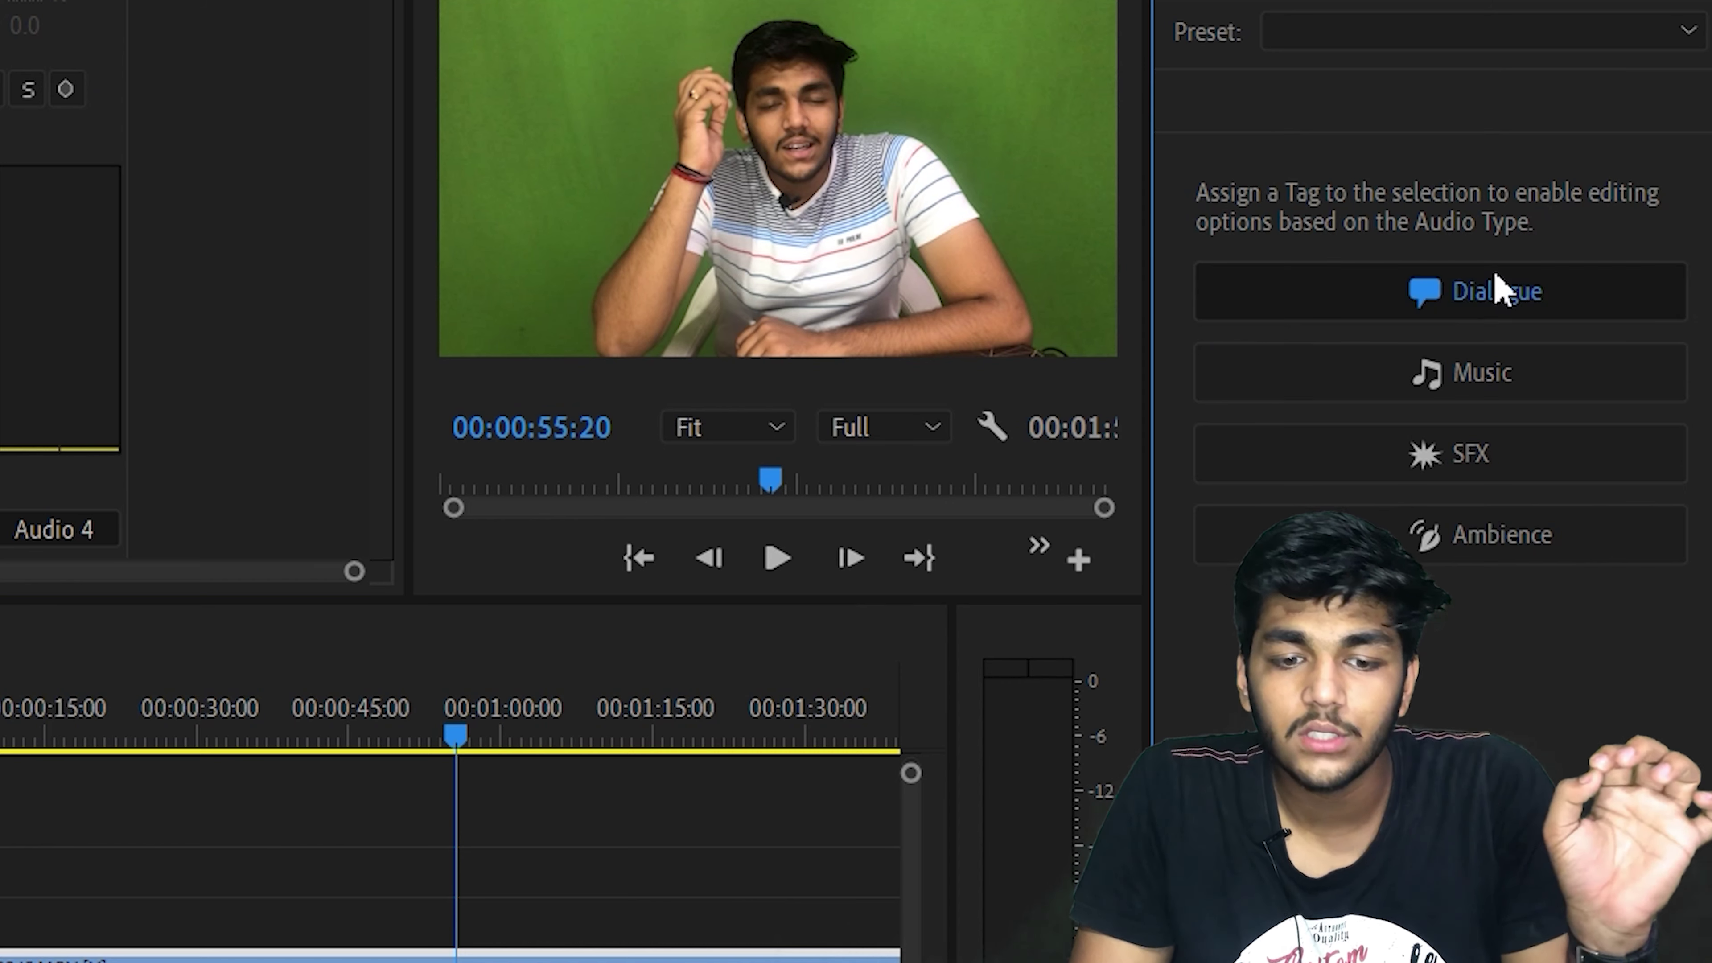
pyautogui.click(1249, 197)
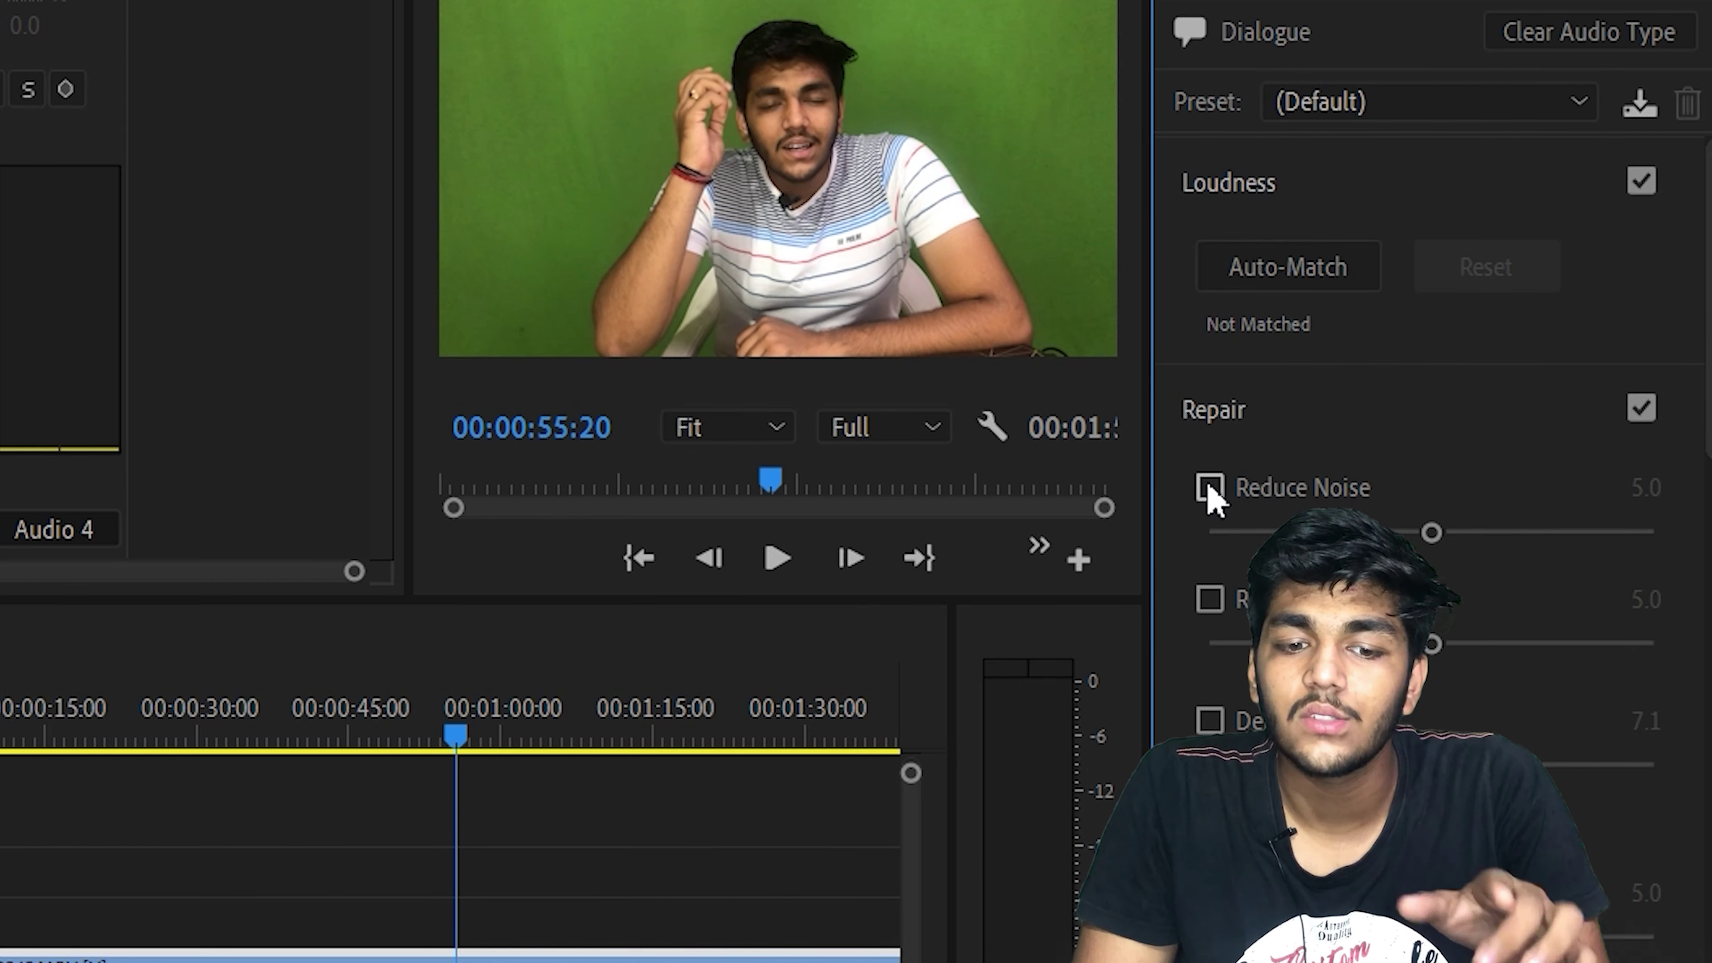
pyautogui.click(1209, 487)
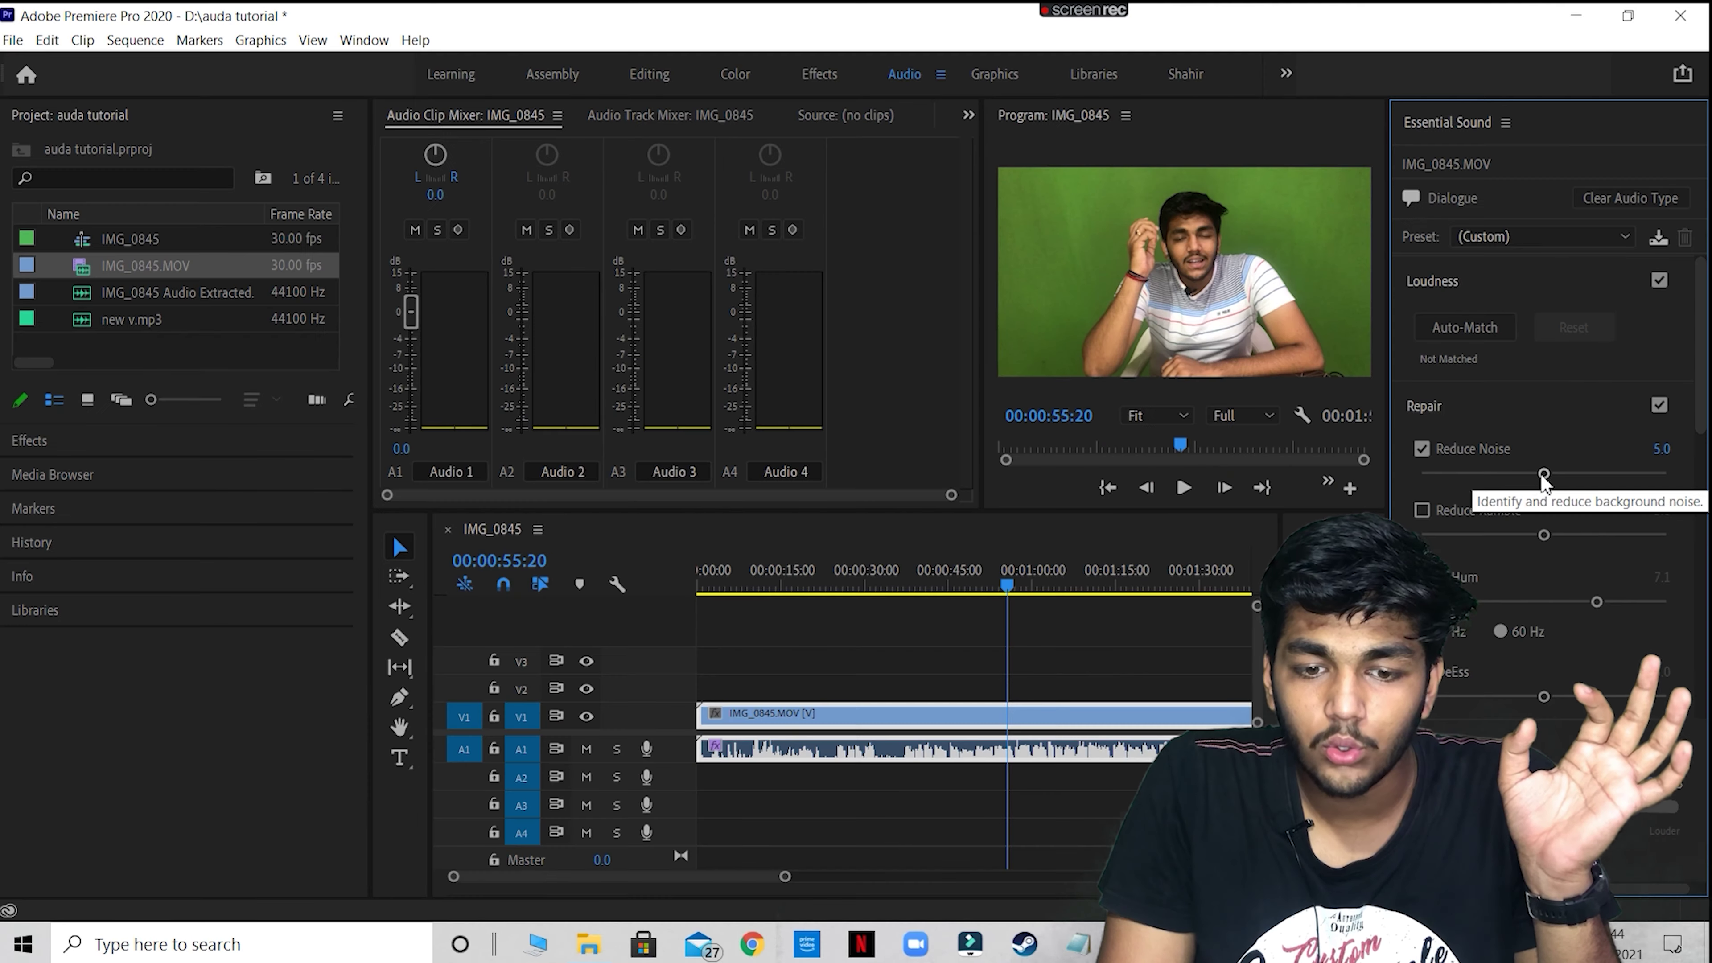
pyautogui.click(1434, 533)
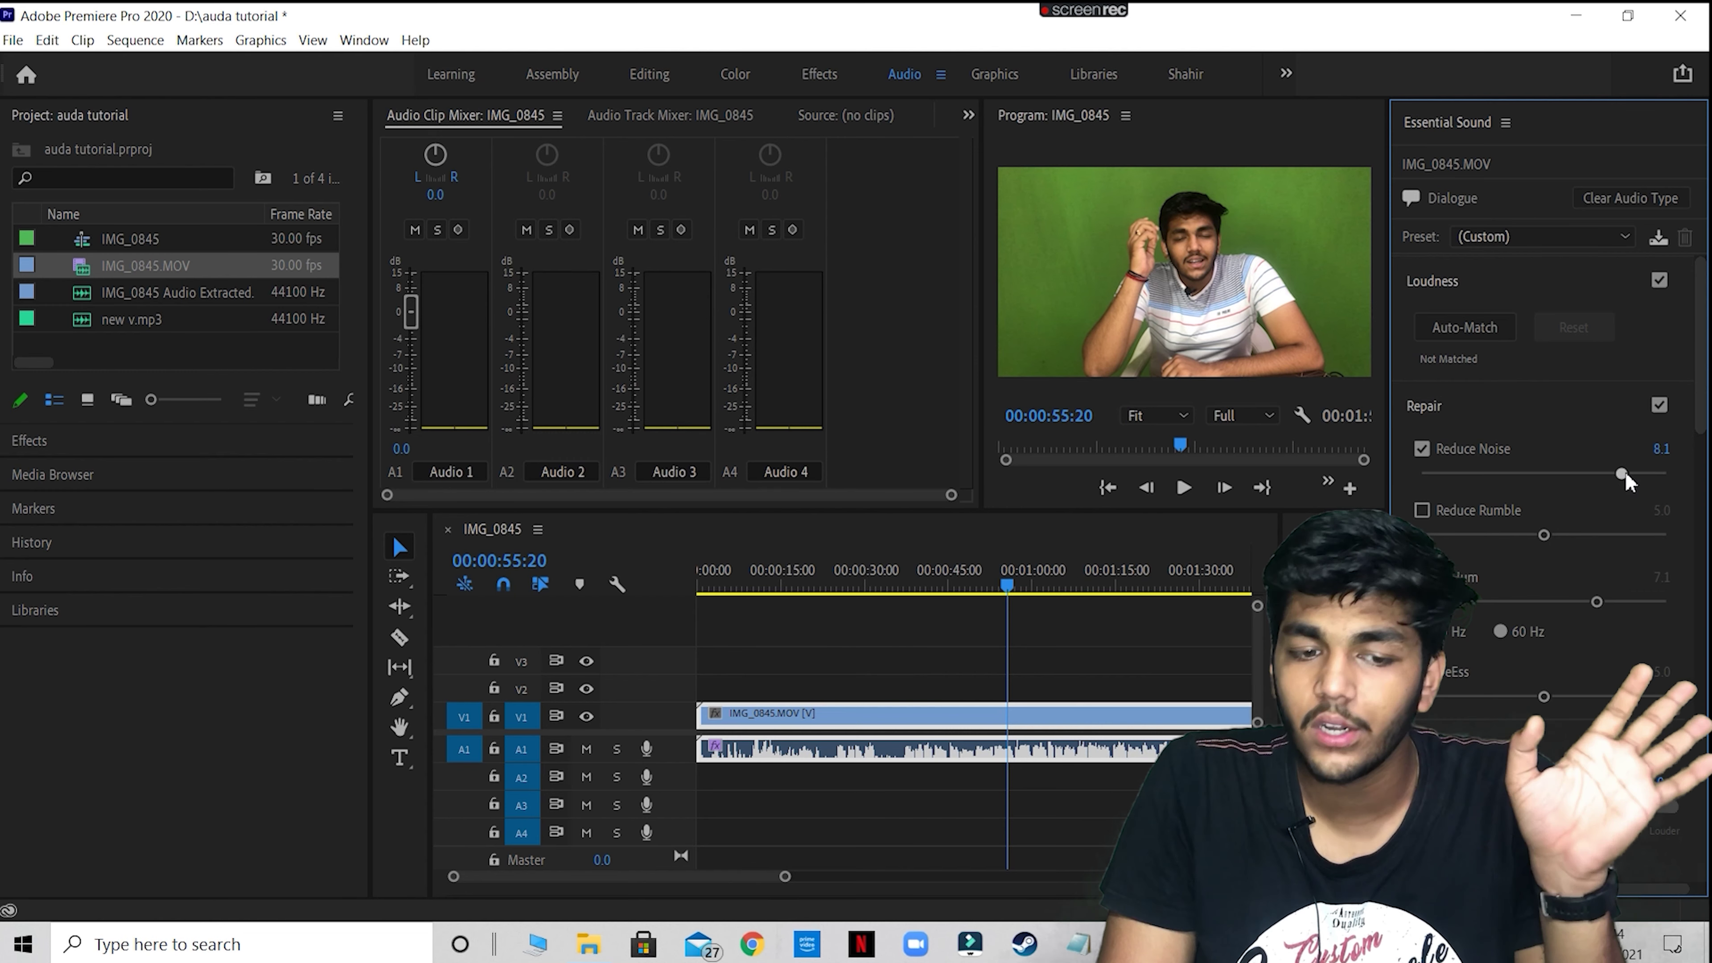
# - While playing the clip, test the Audio 1 volume at 15 dB, raise Reduce Noise to 9.9, and set the volume to 0.3 dB
pyautogui.click(1184, 489)
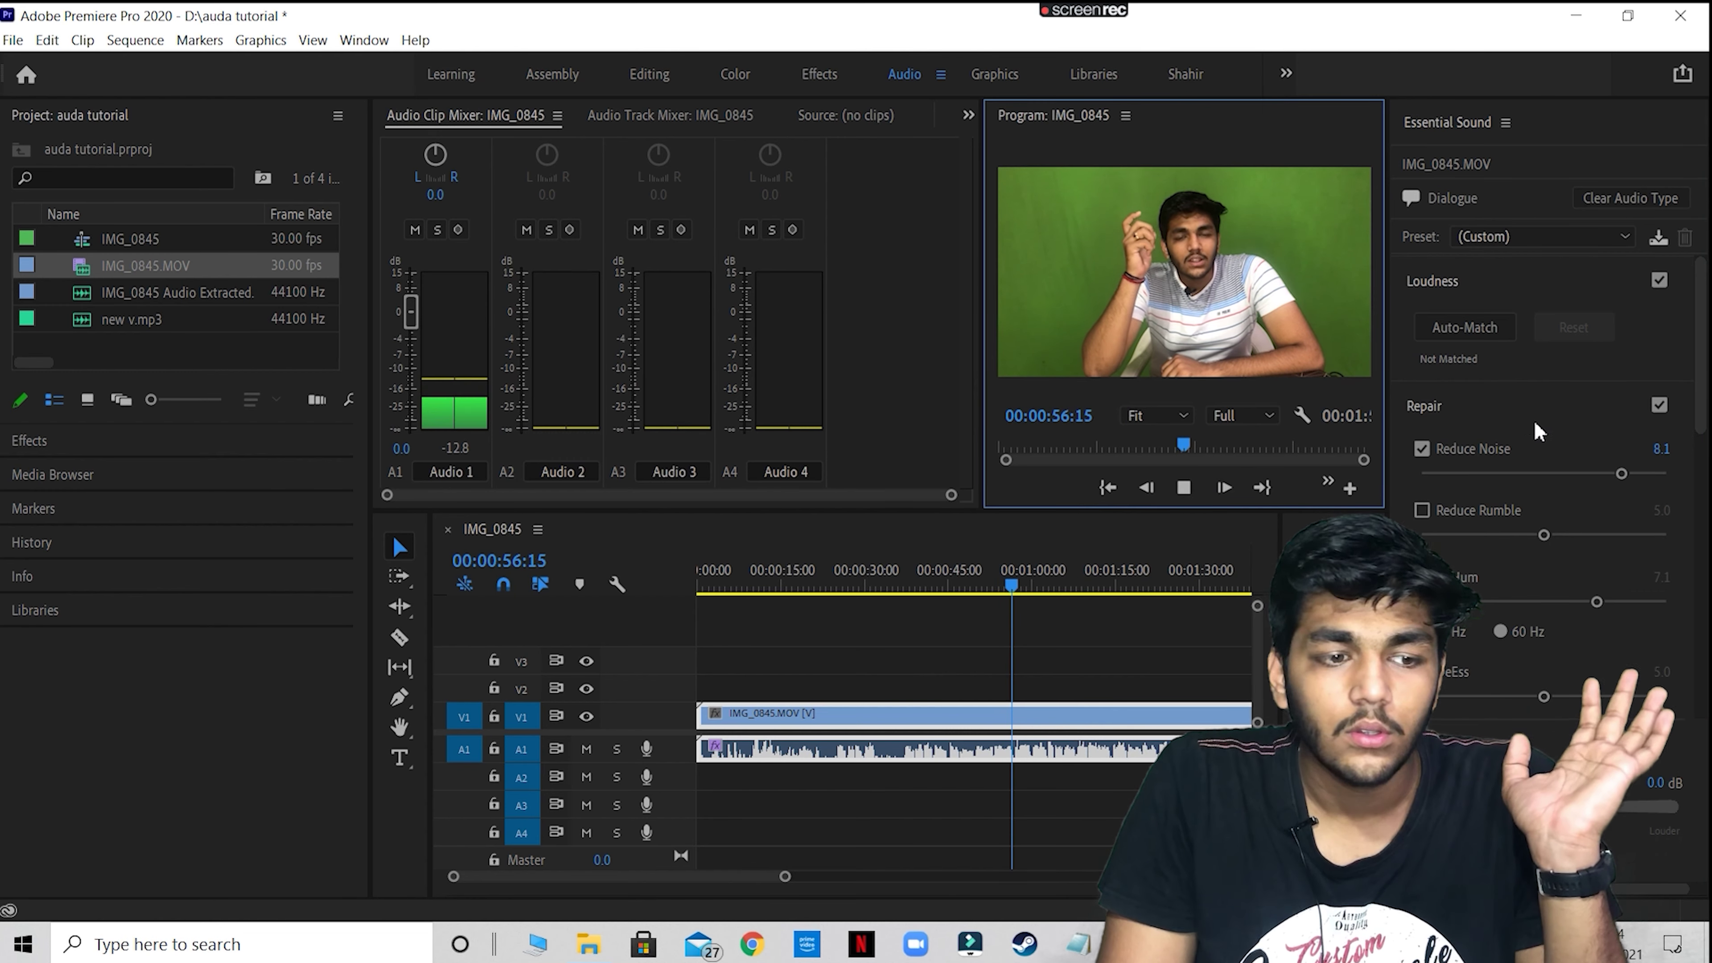
pyautogui.moveTo(411, 312); pyautogui.dragTo(412, 263)
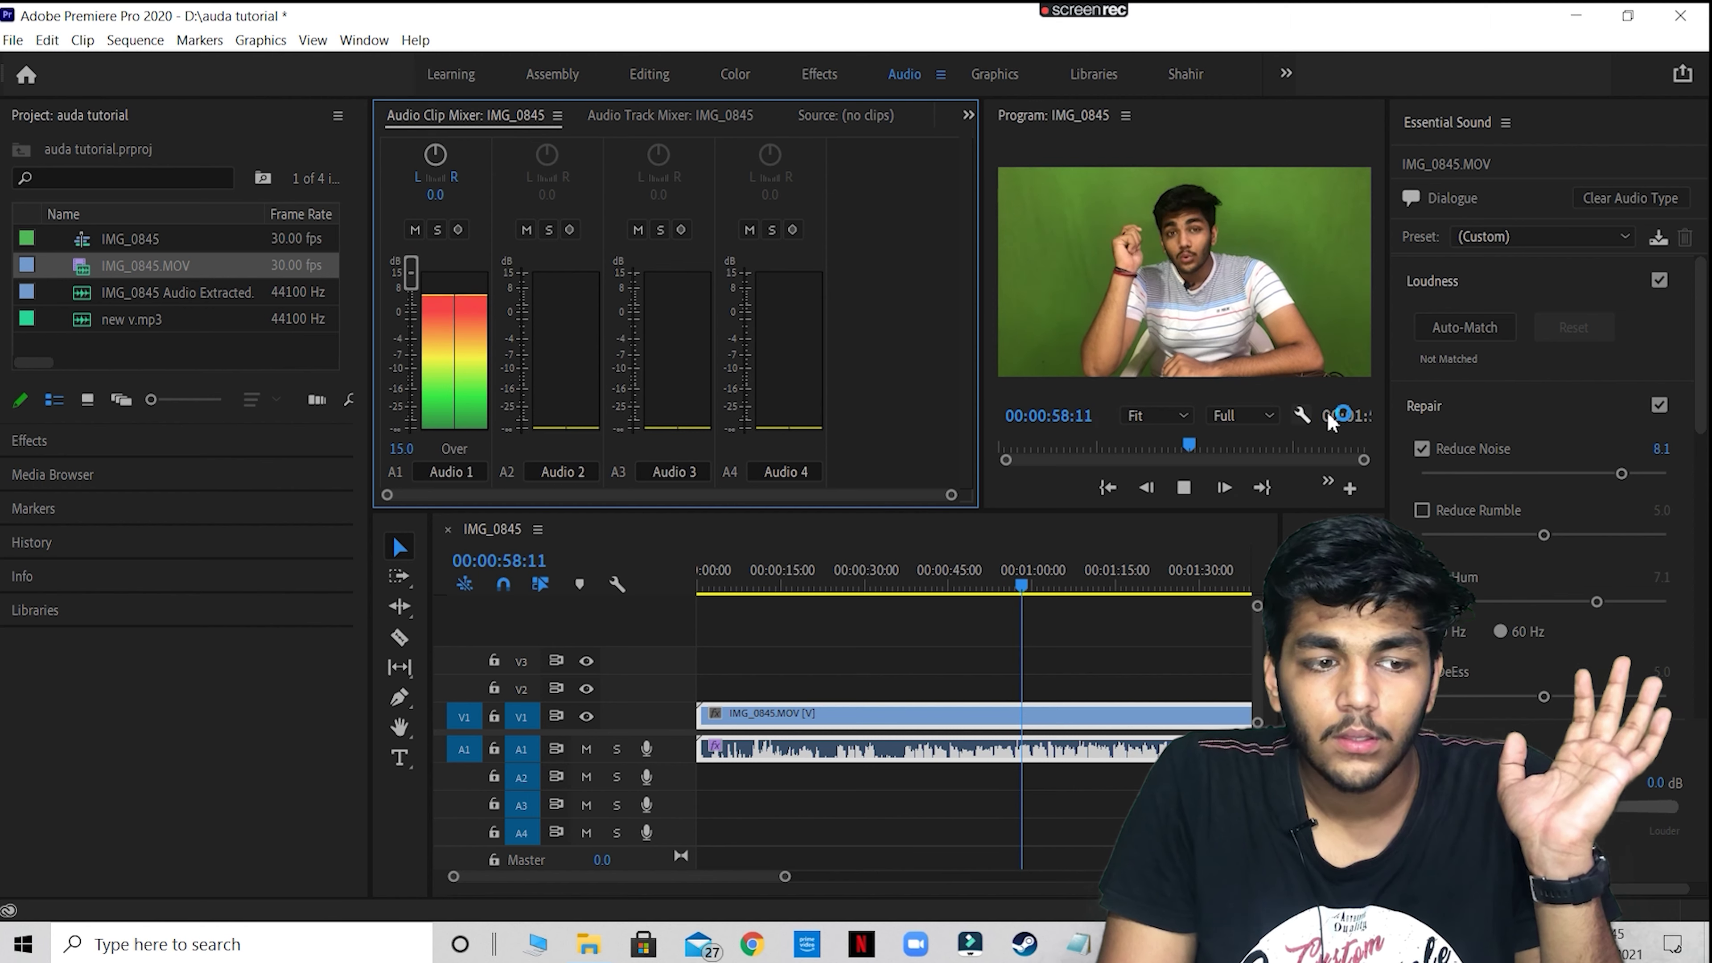
pyautogui.moveTo(1599, 485); pyautogui.dragTo(1664, 475)
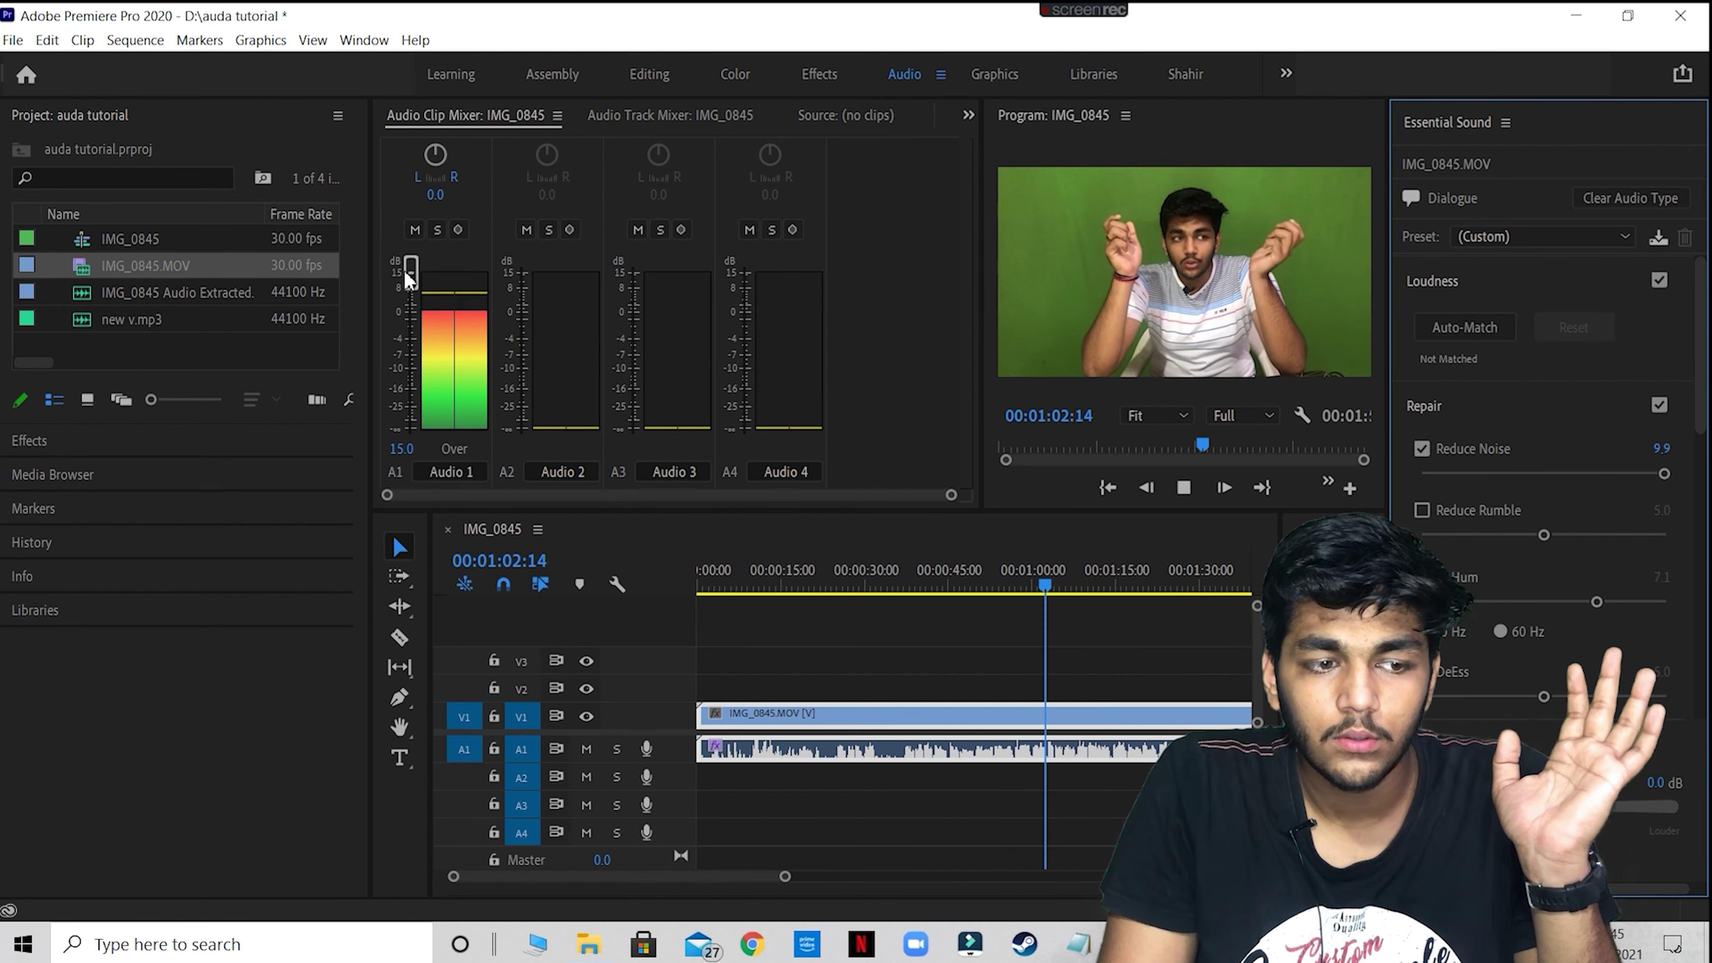
pyautogui.moveTo(411, 273); pyautogui.dragTo(413, 322)
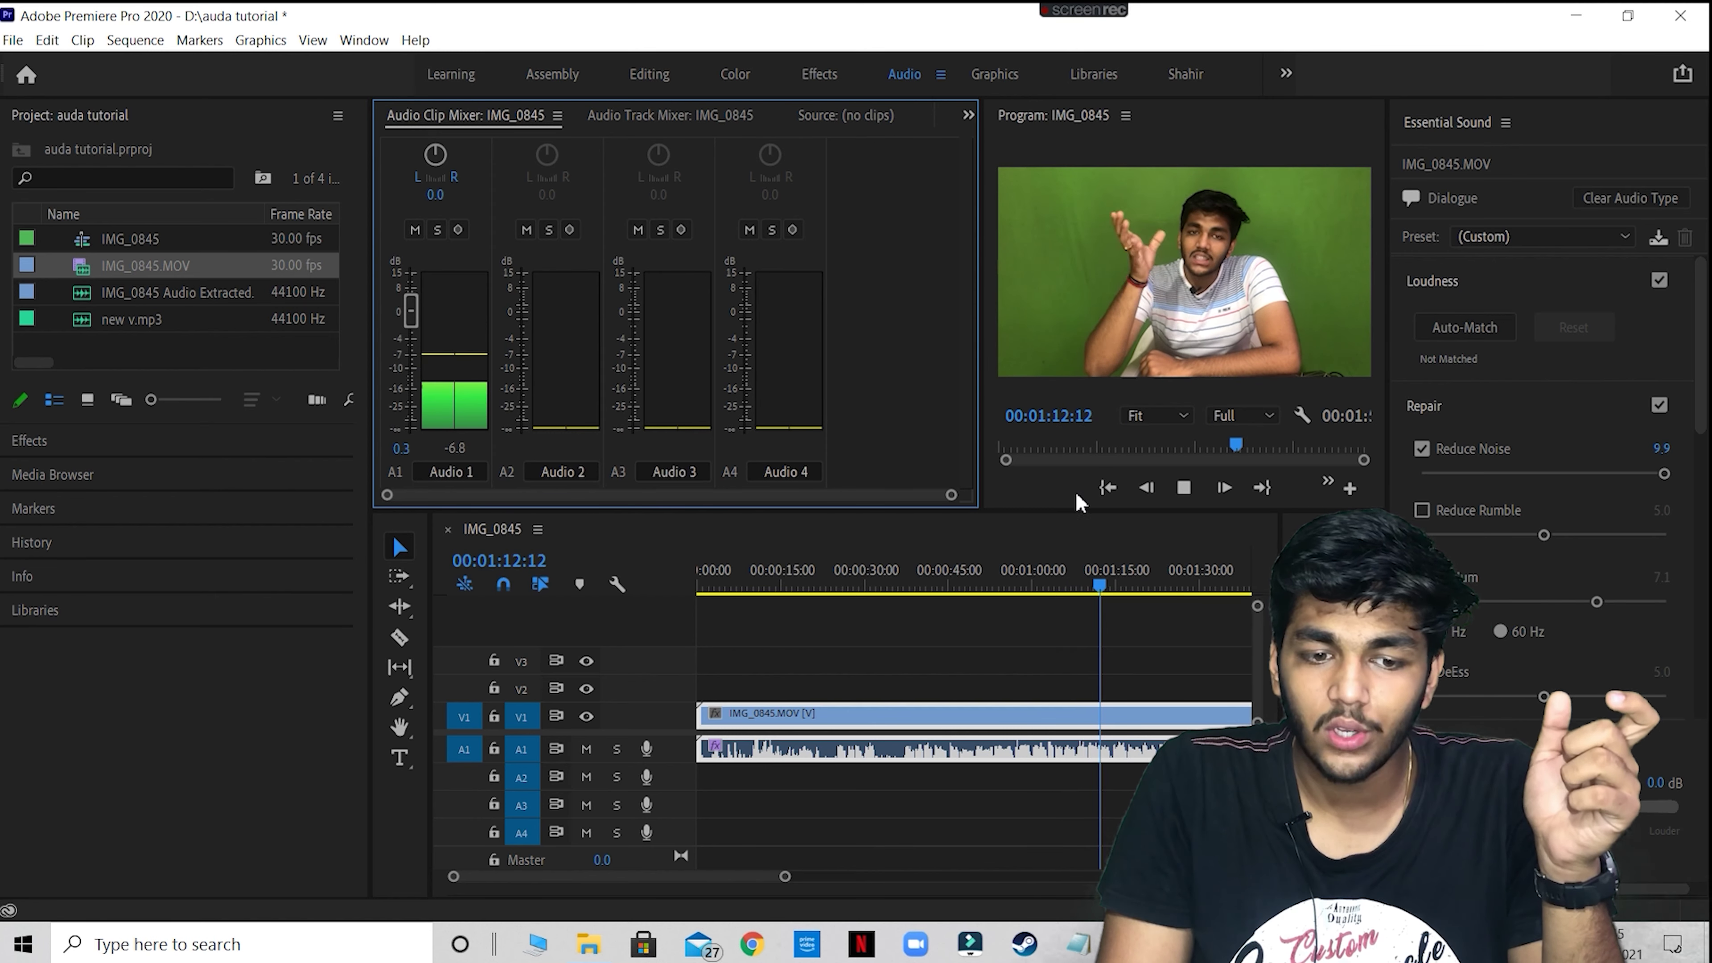
pyautogui.click(1186, 488)
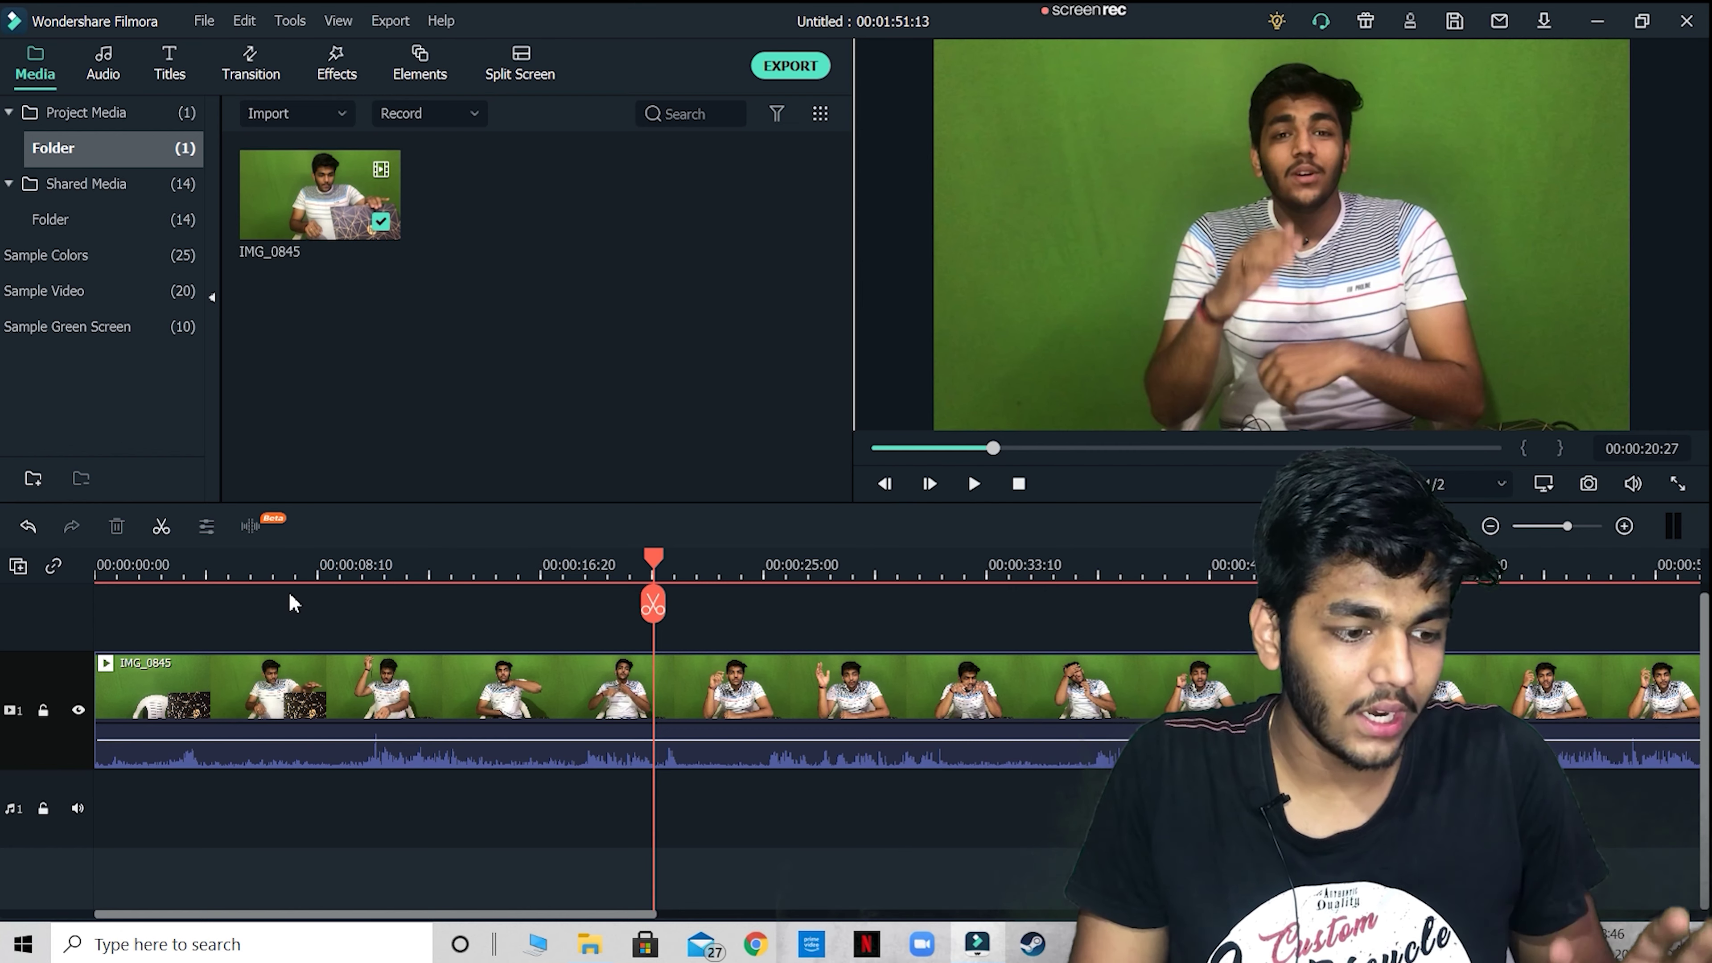
# - In Wondershare Filmora, open the audio adjustments of the IMG_0845 timeline clip and apply Remove background noise at Mid strength
pyautogui.rightClick(351, 626)
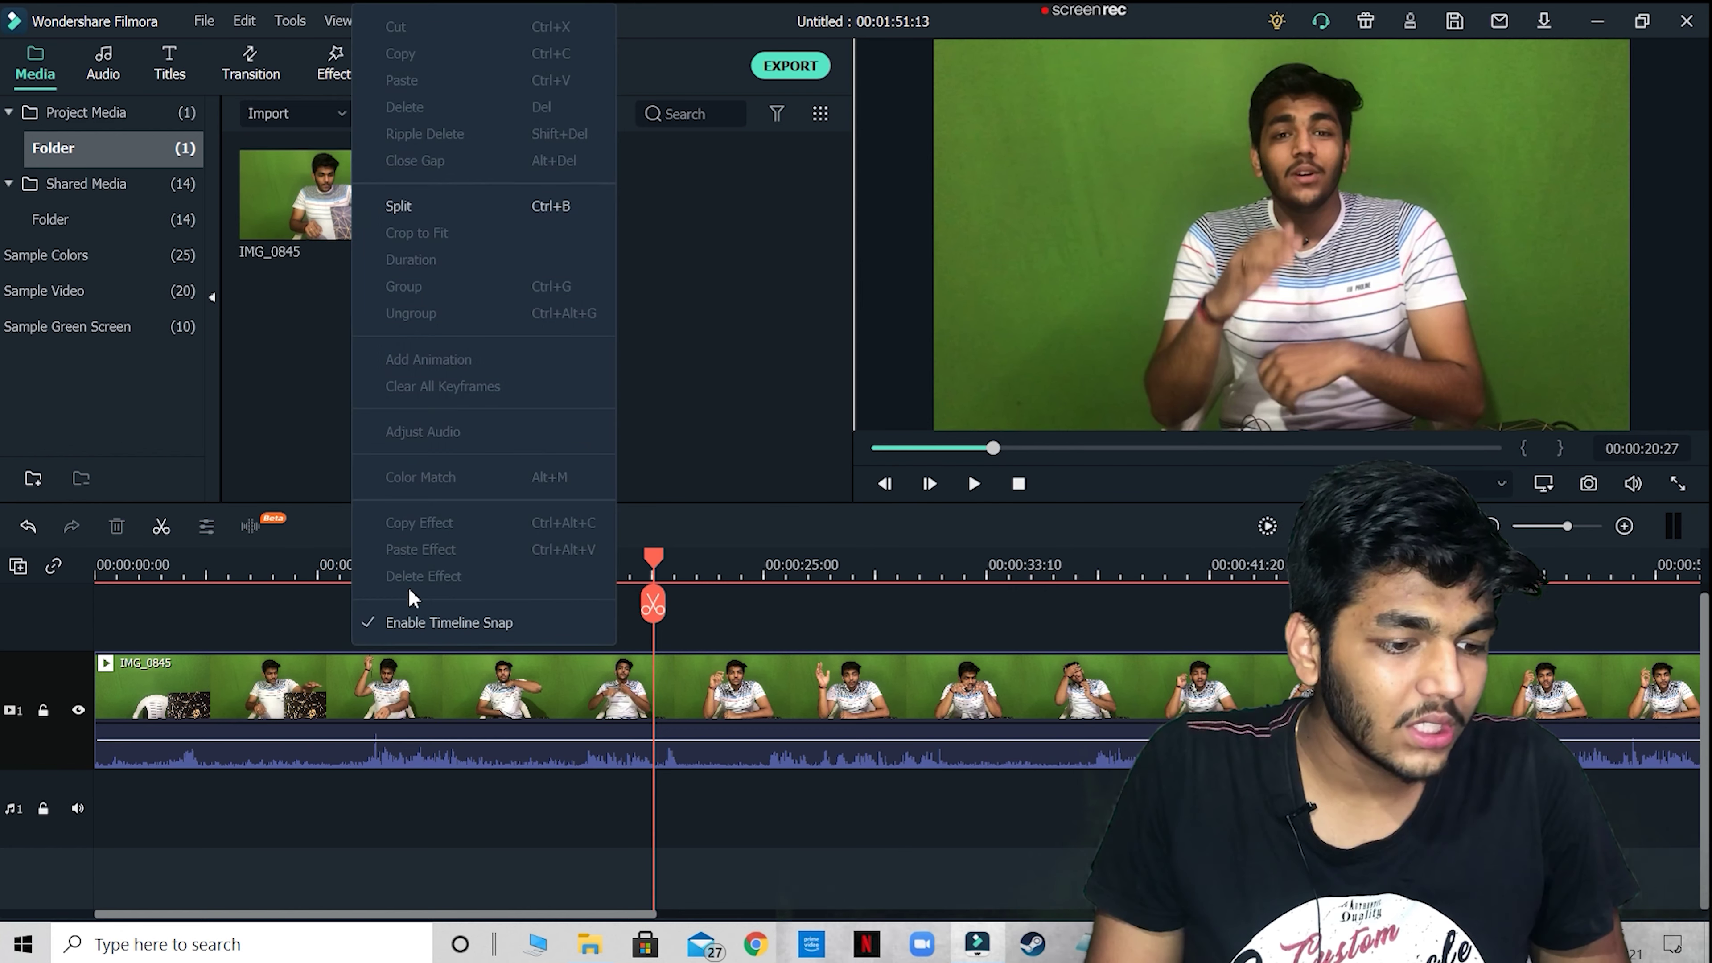
pyautogui.click(371, 704)
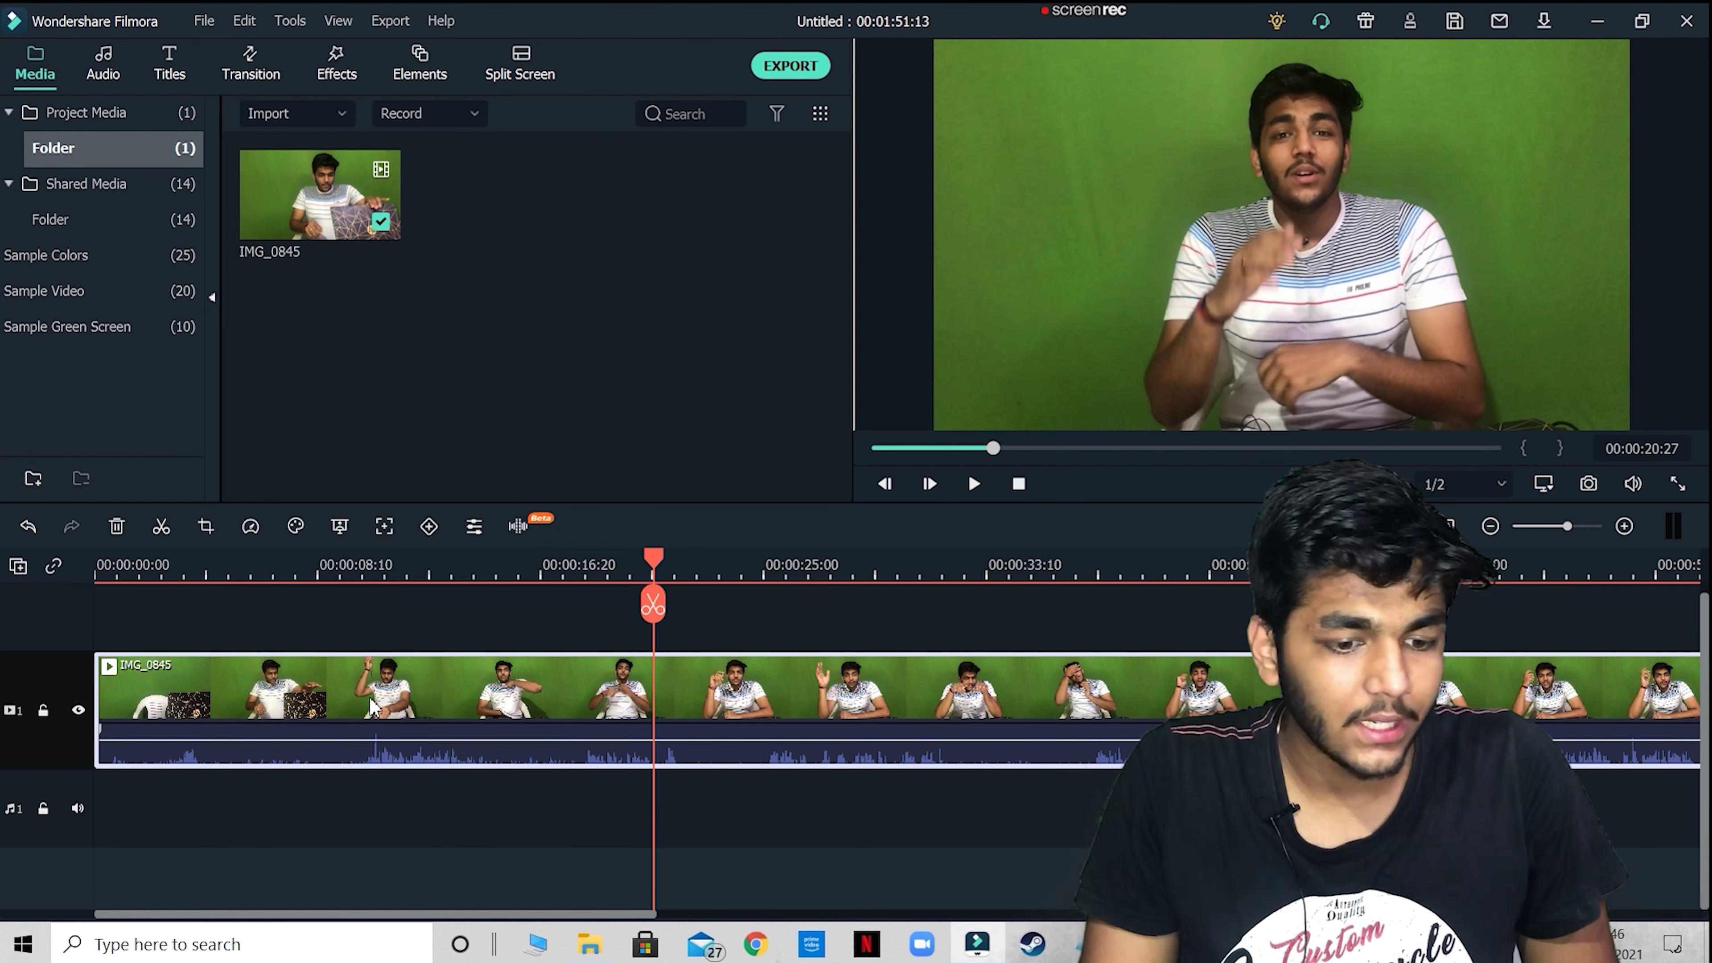
pyautogui.rightClick(406, 660)
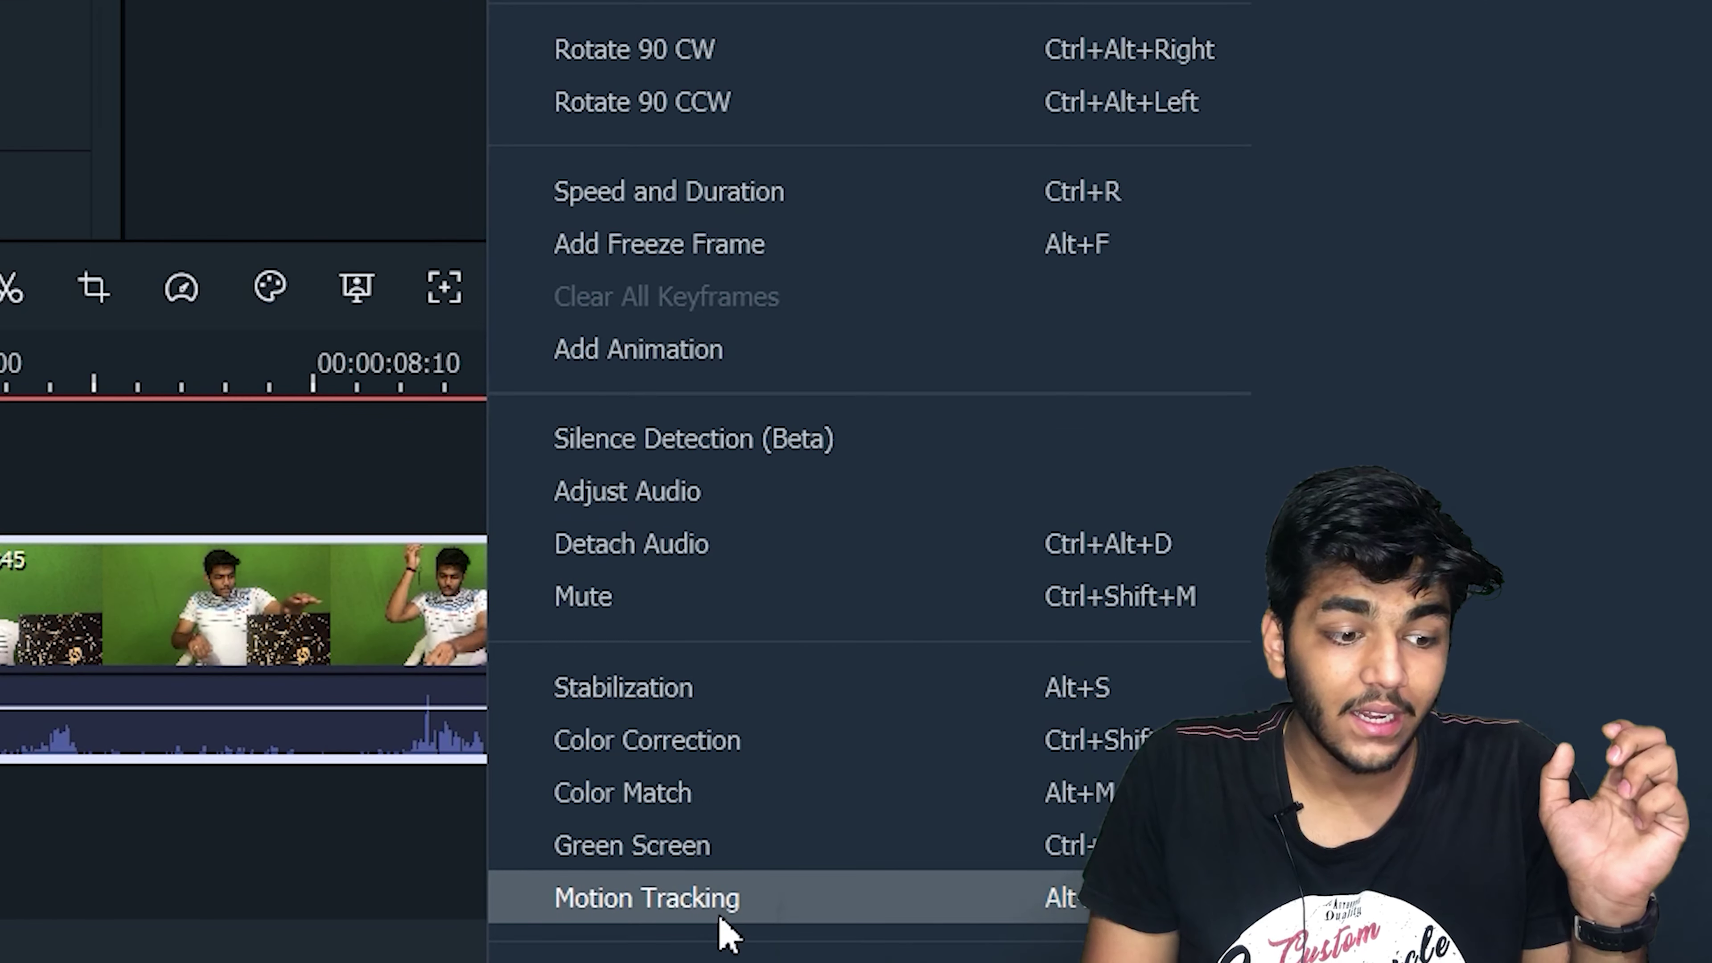
pyautogui.click(698, 502)
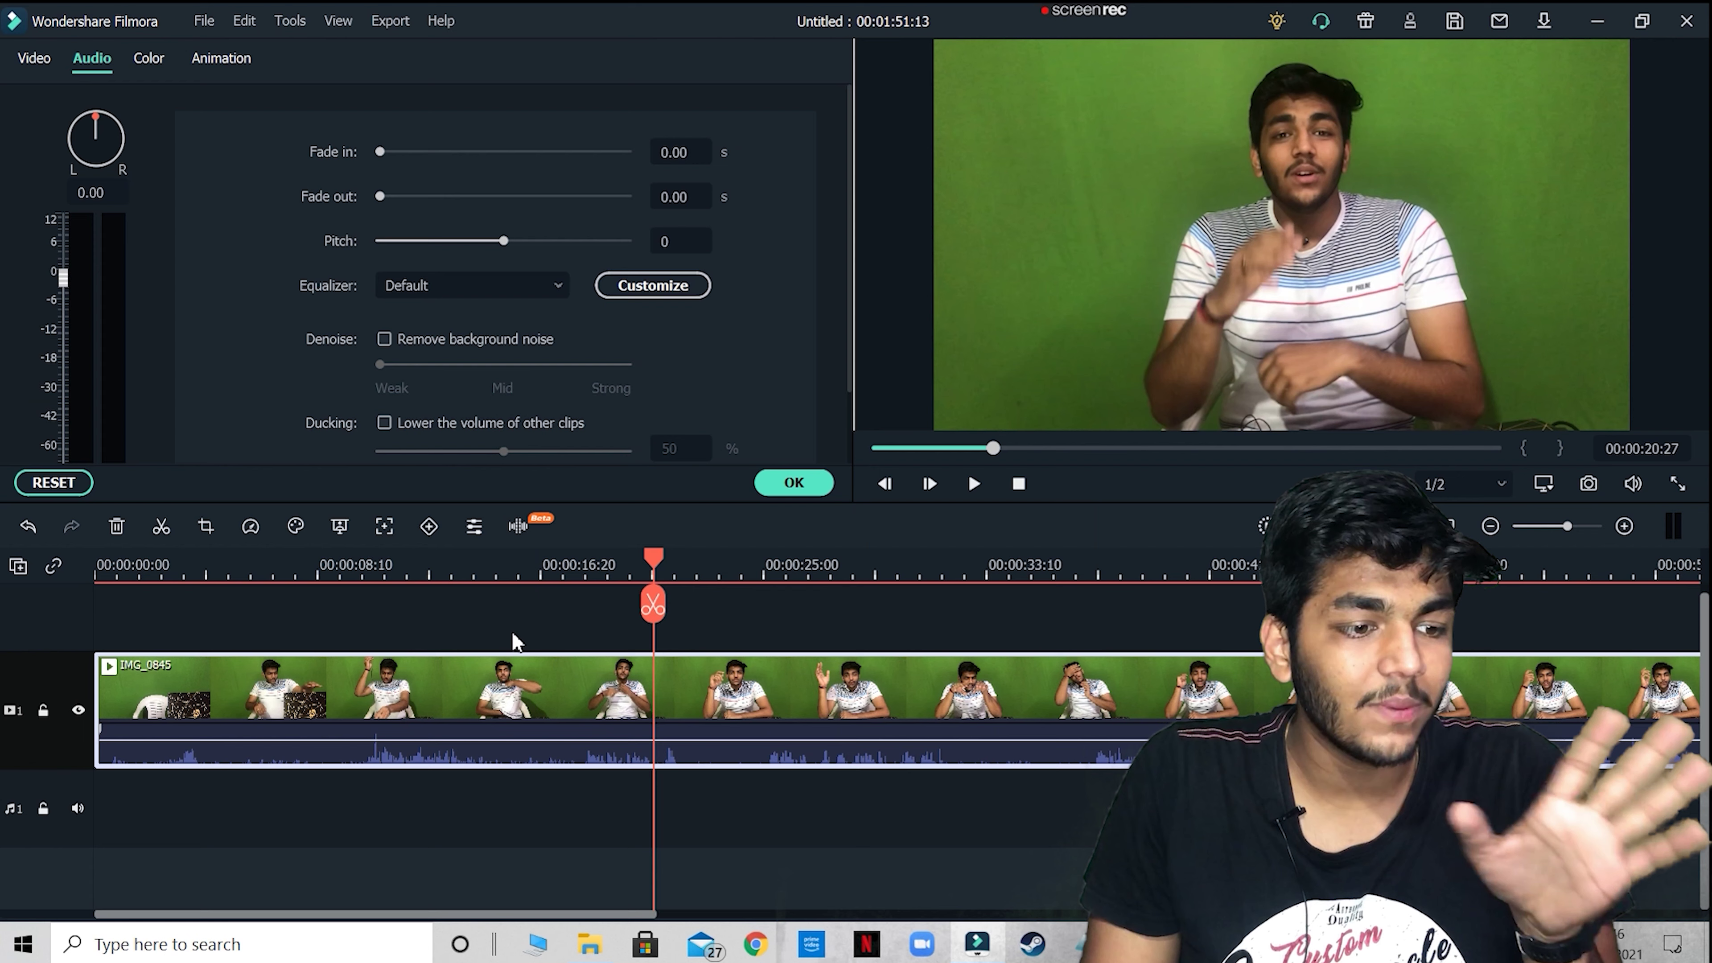
pyautogui.click(386, 338)
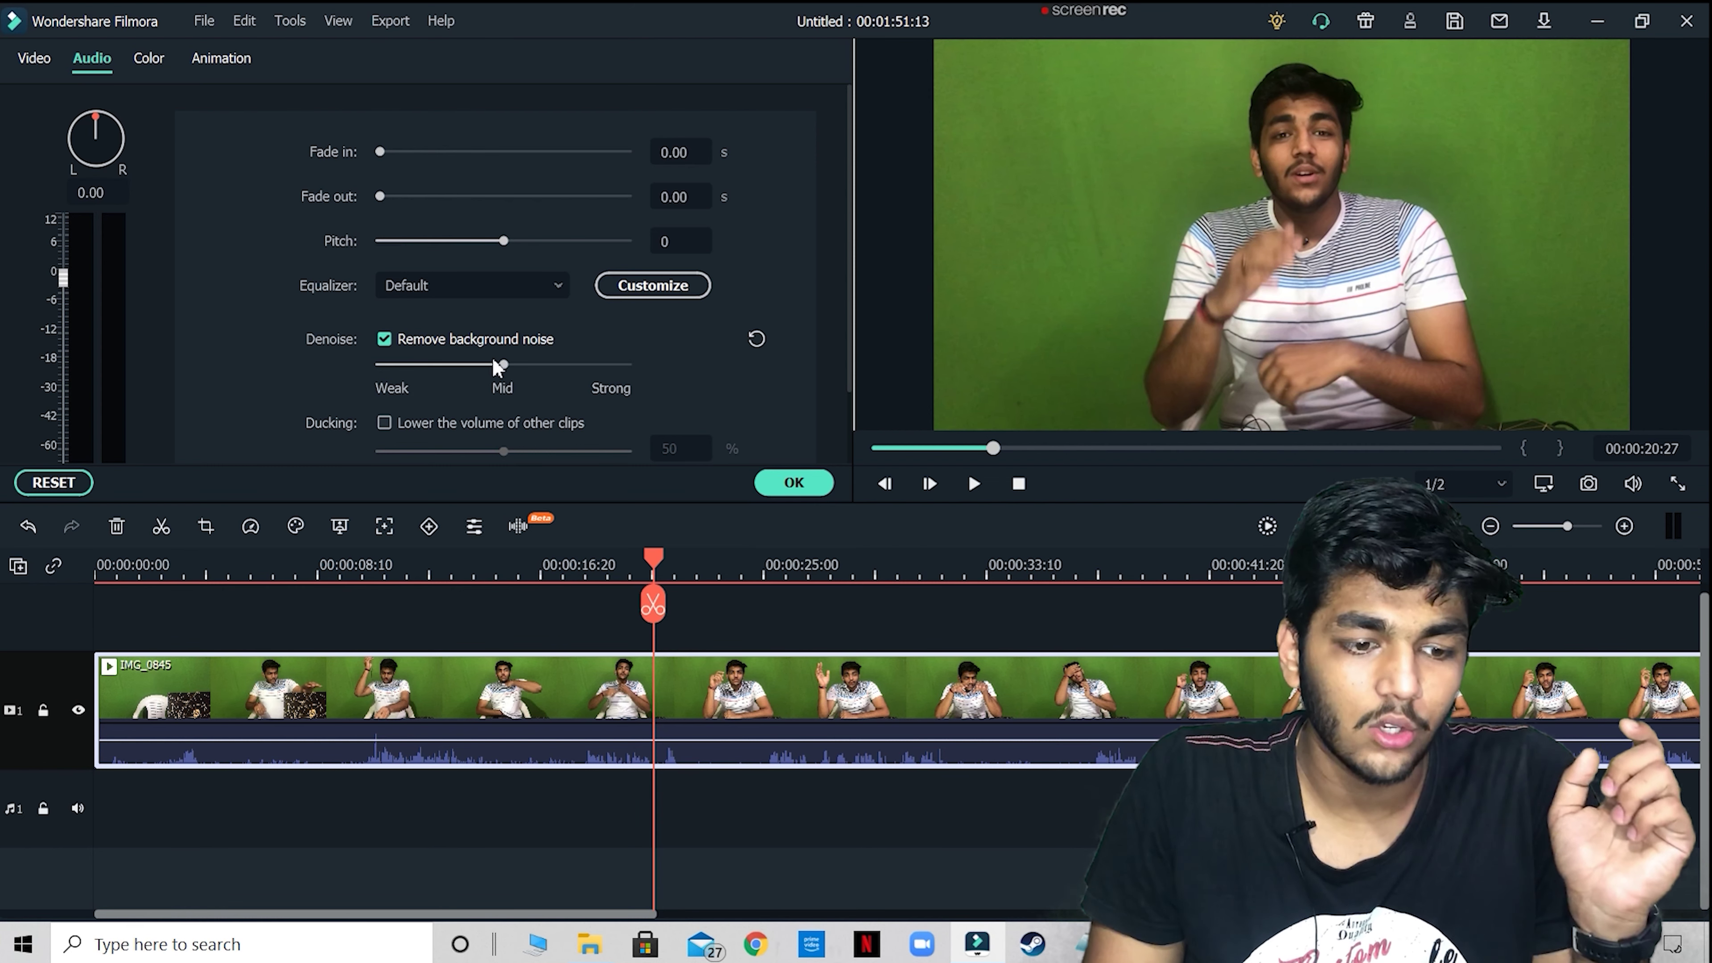
pyautogui.click(793, 483)
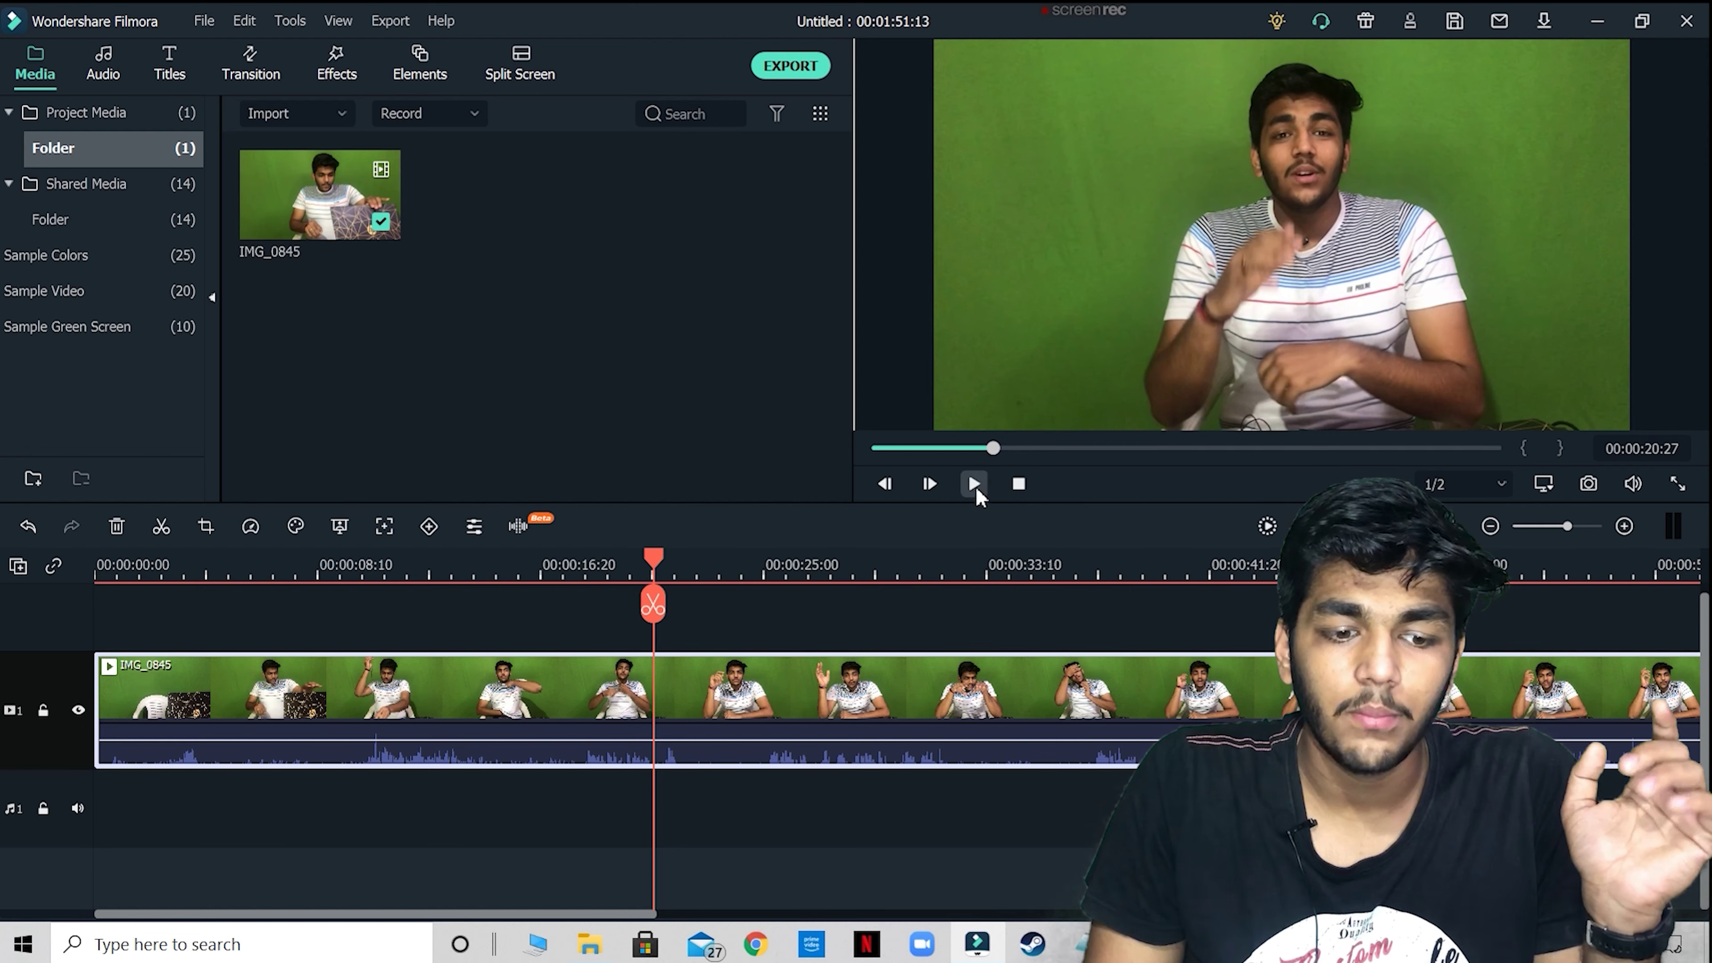
# - Play the denoised IMG_0845 clip from about 20 seconds and jump ahead to listen to further parts
pyautogui.click(977, 490)
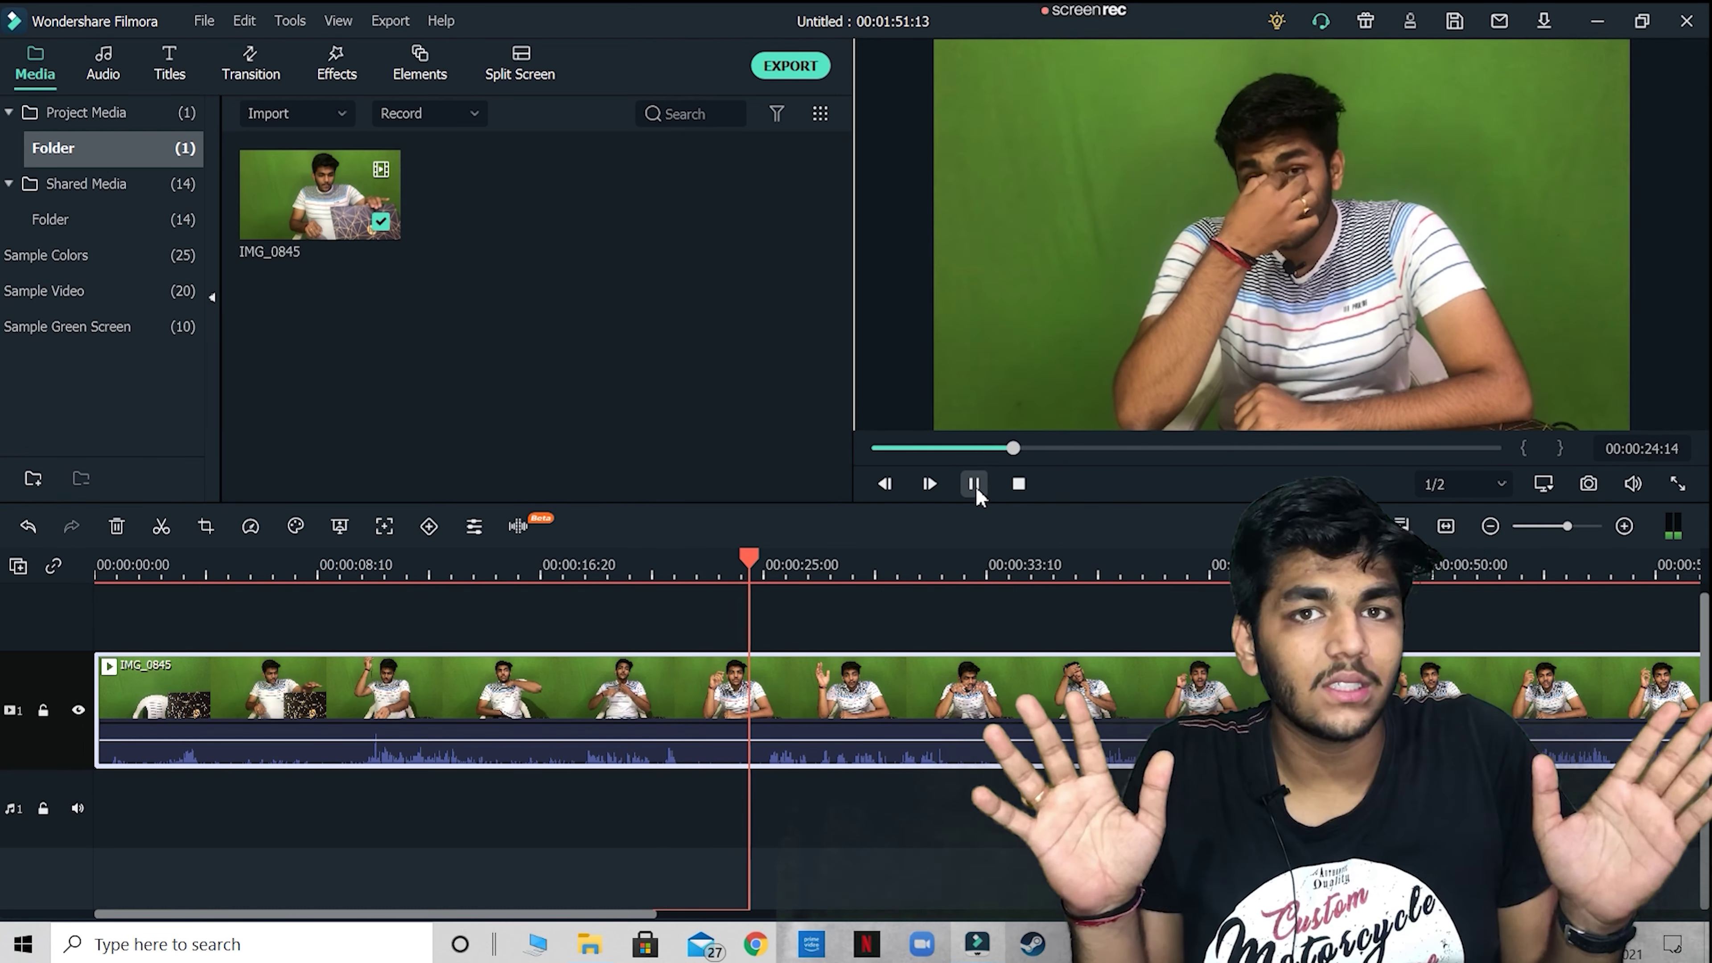
pyautogui.click(965, 565)
pyautogui.click(1131, 565)
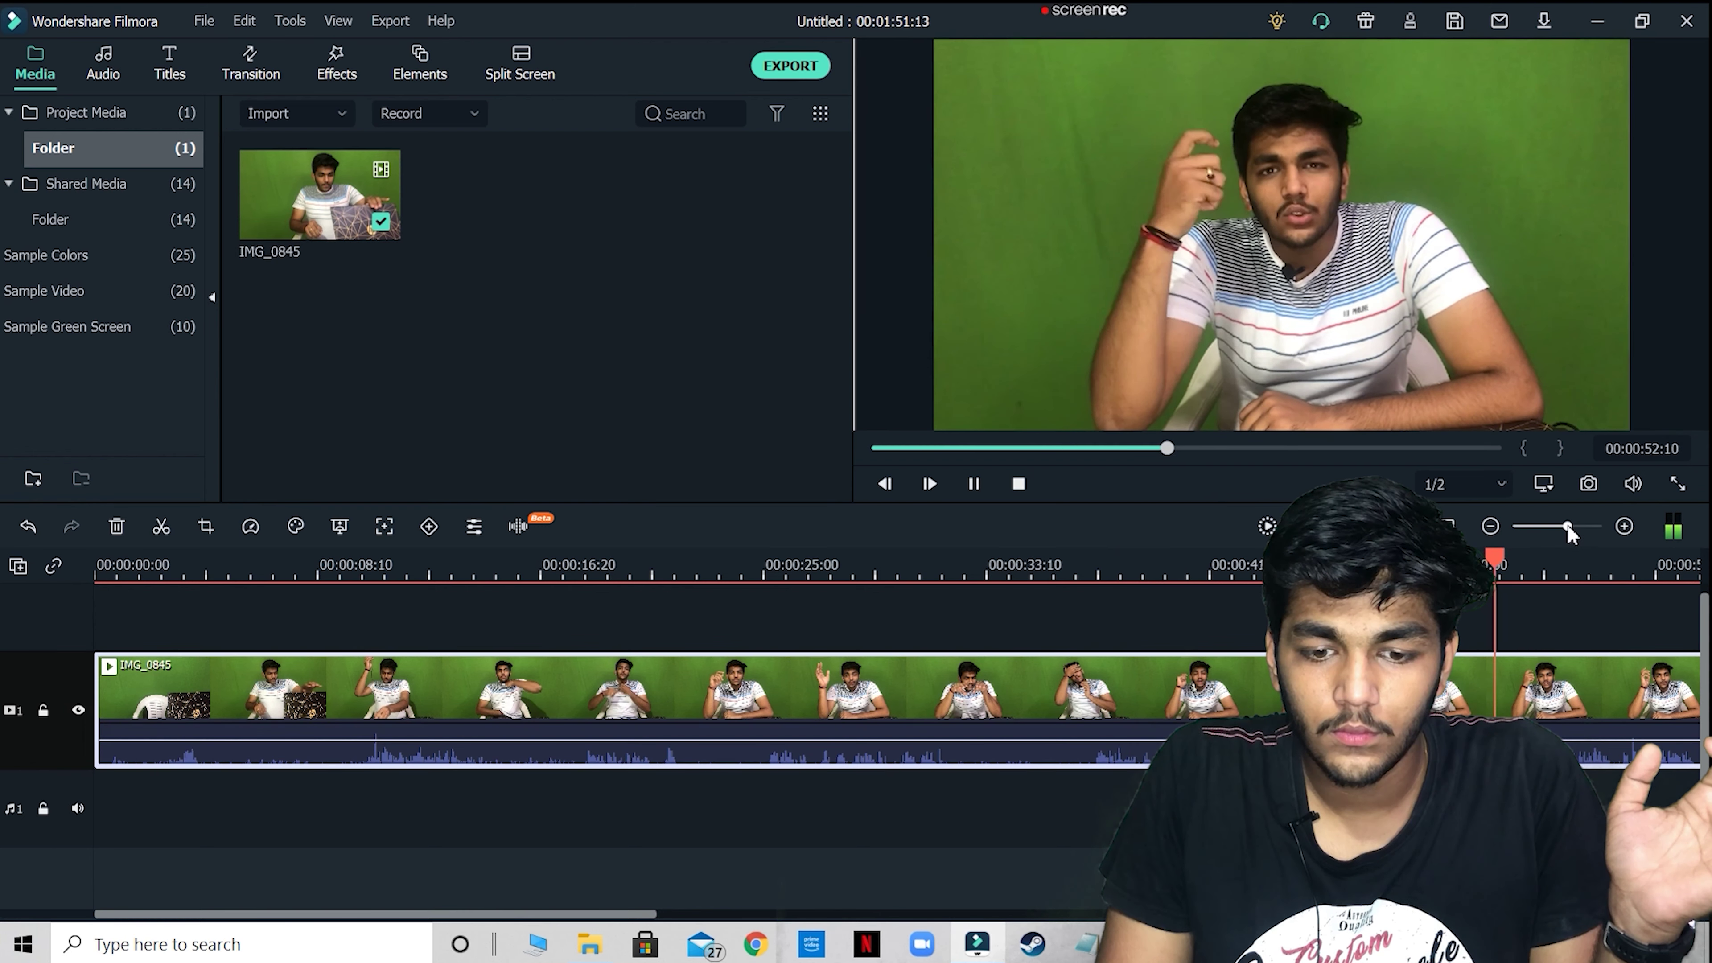
pyautogui.moveTo(1568, 532); pyautogui.dragTo(1564, 536)
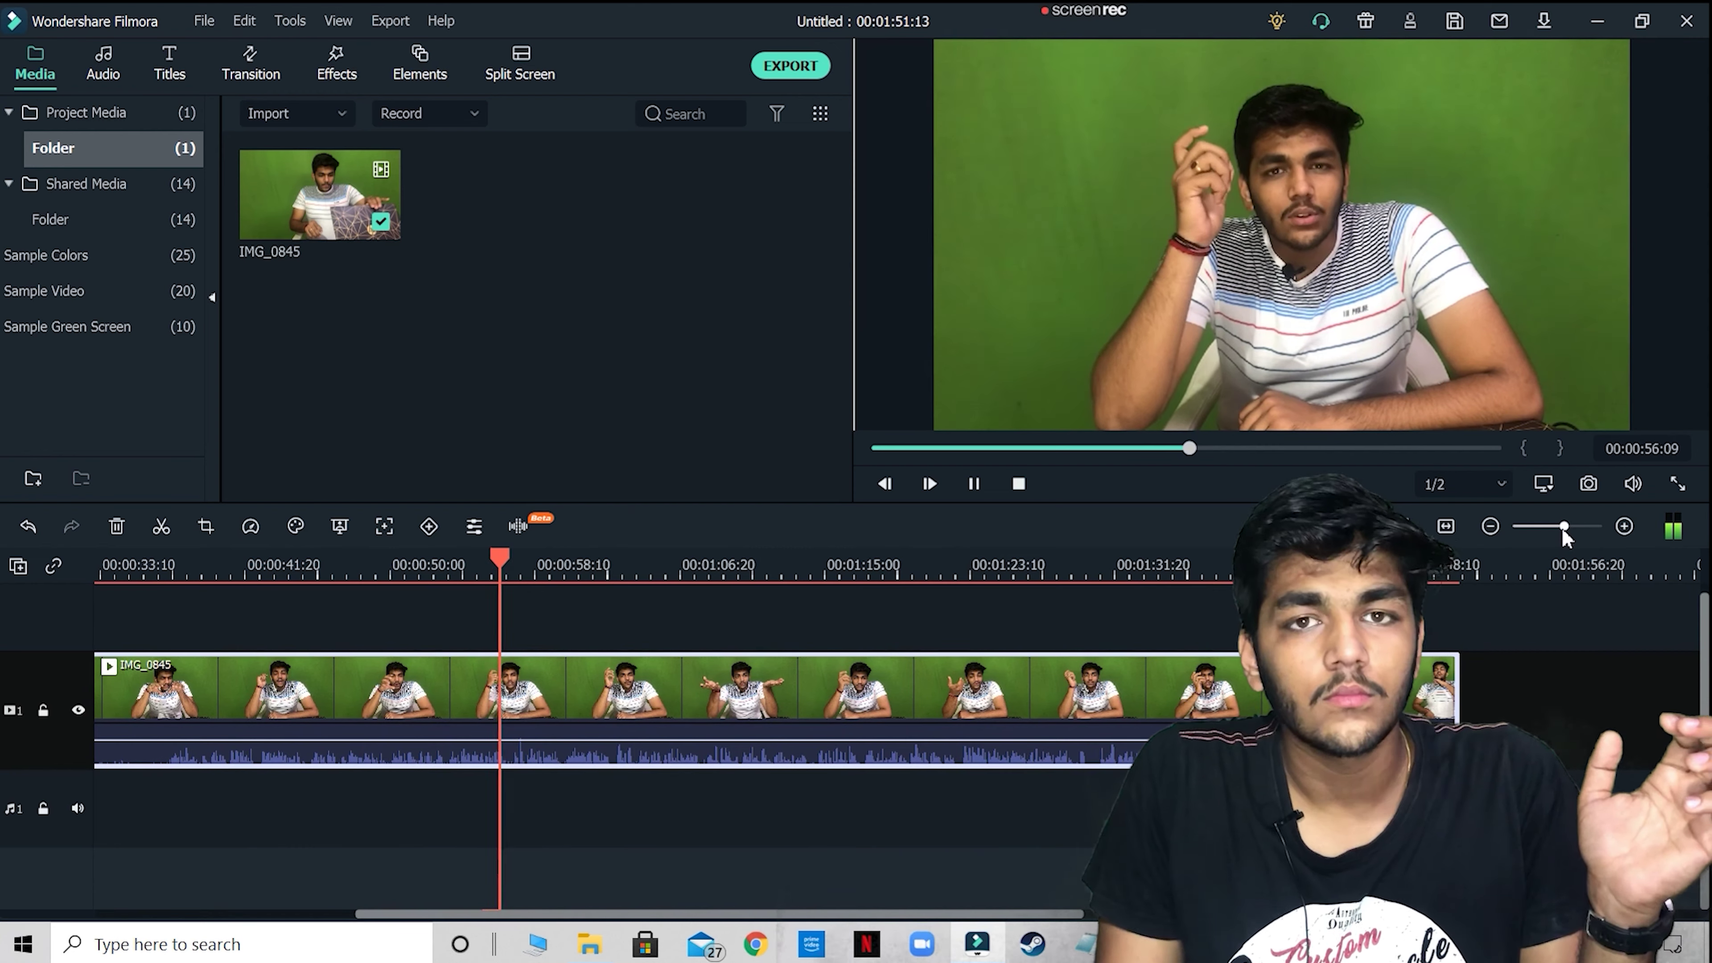